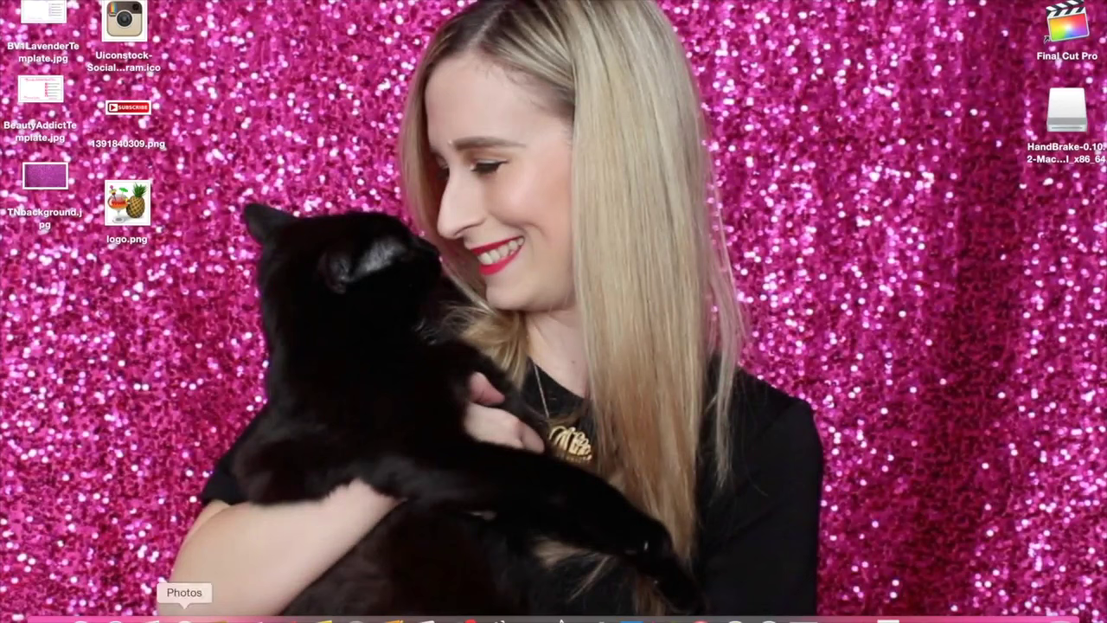
# Switch to Photos and import the first four new videos from the camera, with items deleted after import
pyautogui.click(184, 617)
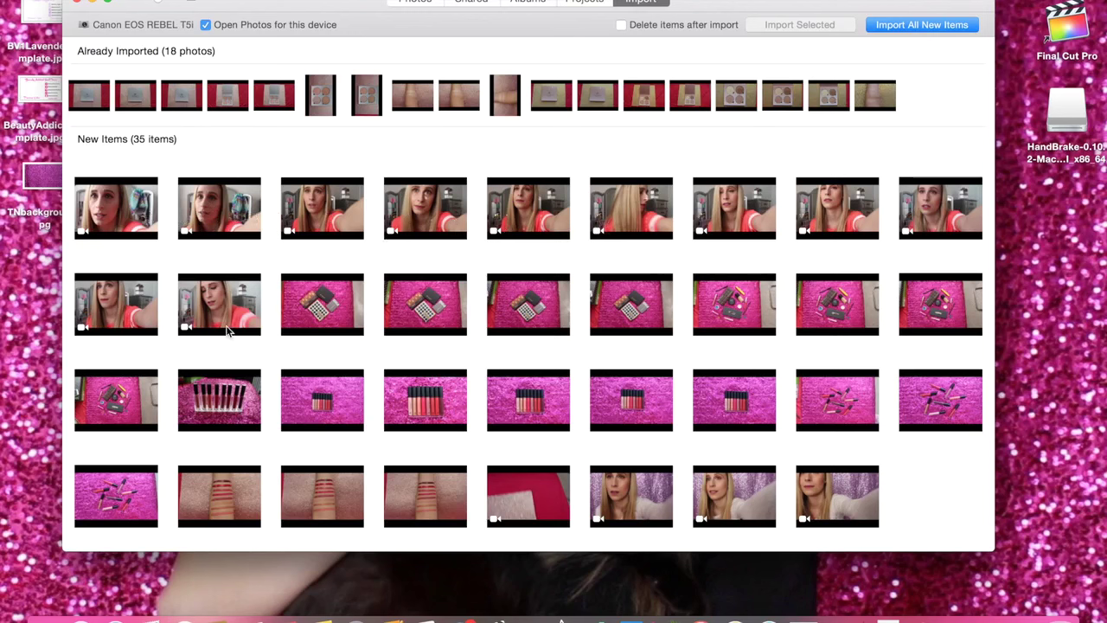
pyautogui.click(140, 203)
pyautogui.keyDown('shift'); pyautogui.click(420, 211); pyautogui.keyUp('shift')
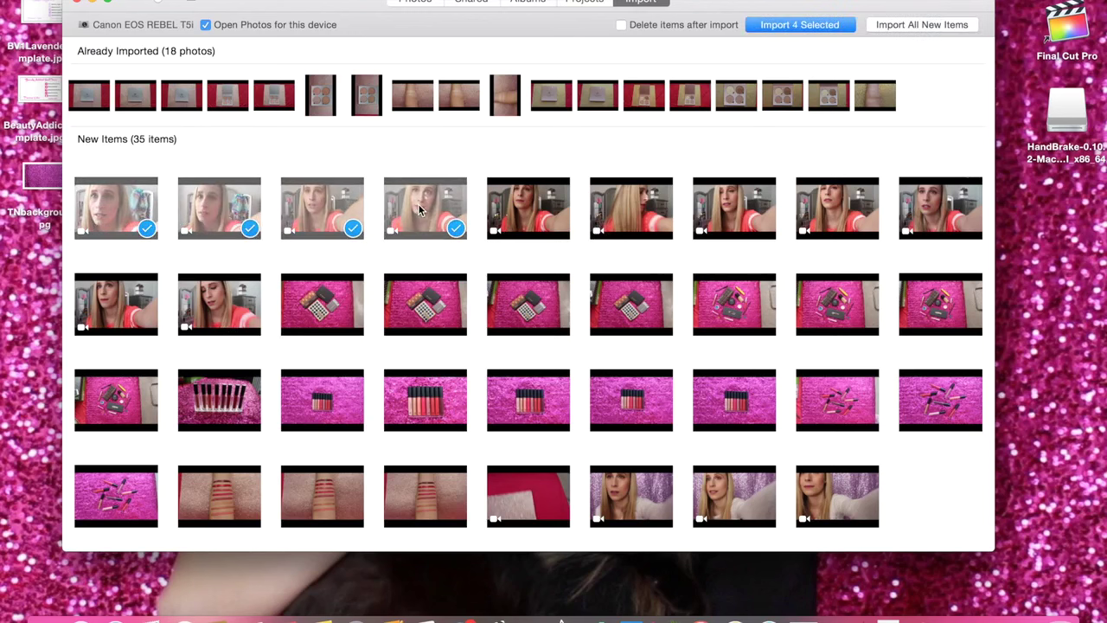
pyautogui.click(623, 26)
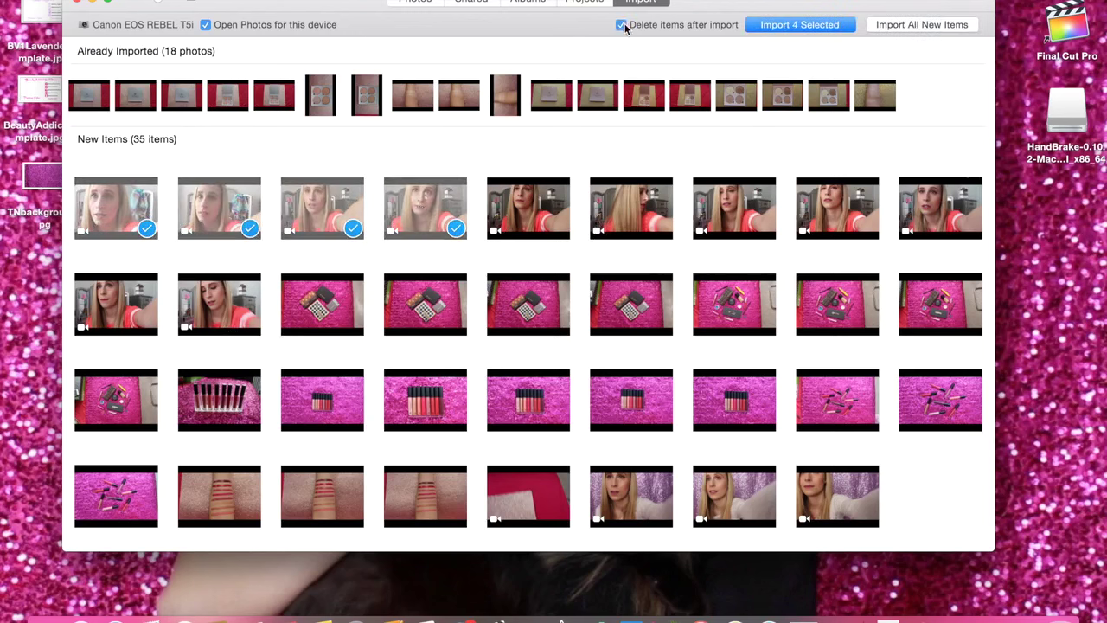
pyautogui.click(800, 25)
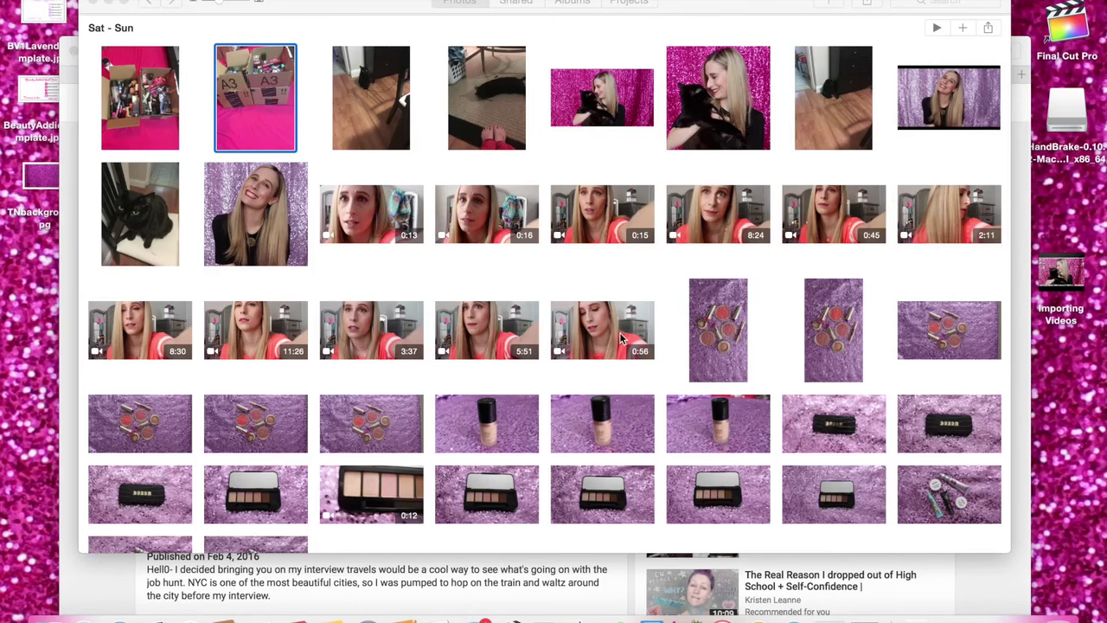
# Preview the 0:13 video in the Sat - Sun moment and delete it from the library
pyautogui.doubleClick(390, 223)
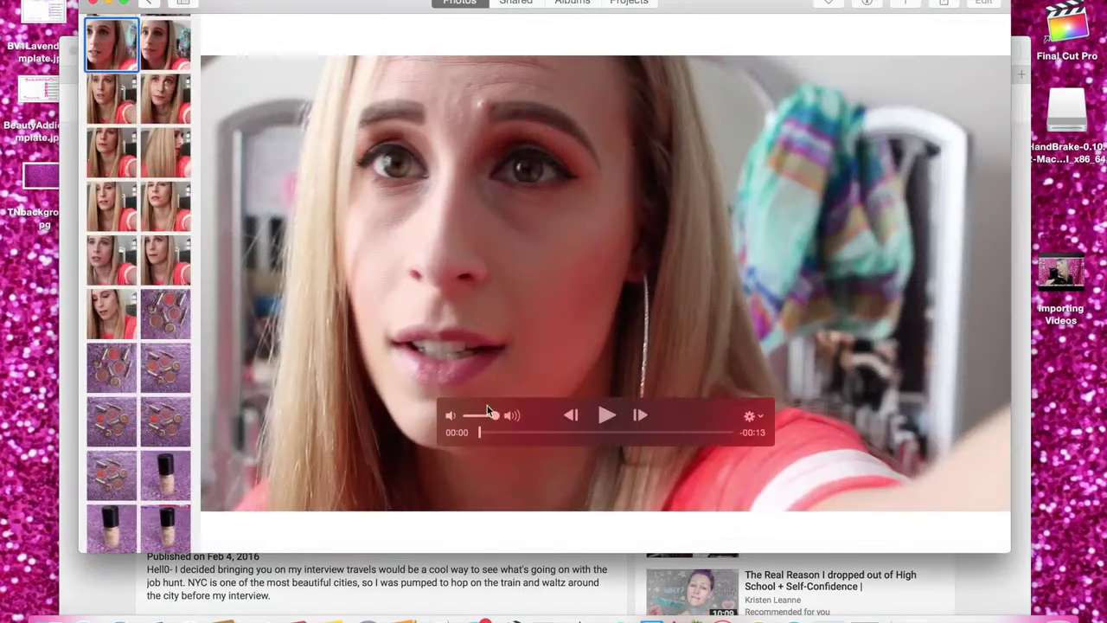
pyautogui.click(585, 435)
pyautogui.moveTo(619, 446); pyautogui.dragTo(708, 448)
pyautogui.press('Escape')
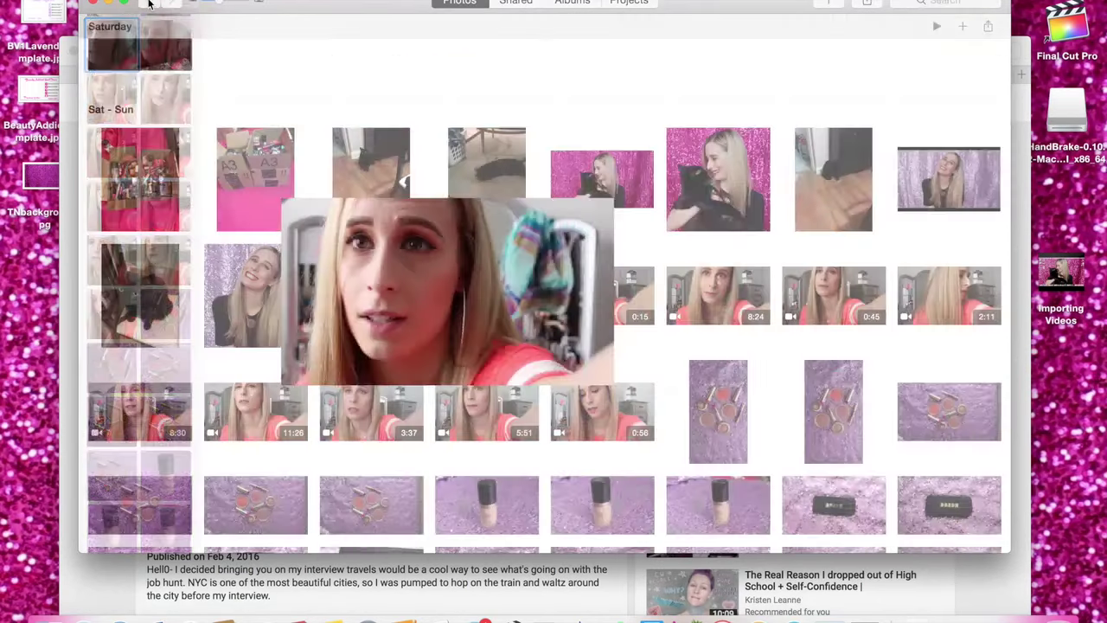
pyautogui.press('Delete')
pyautogui.press('Return')
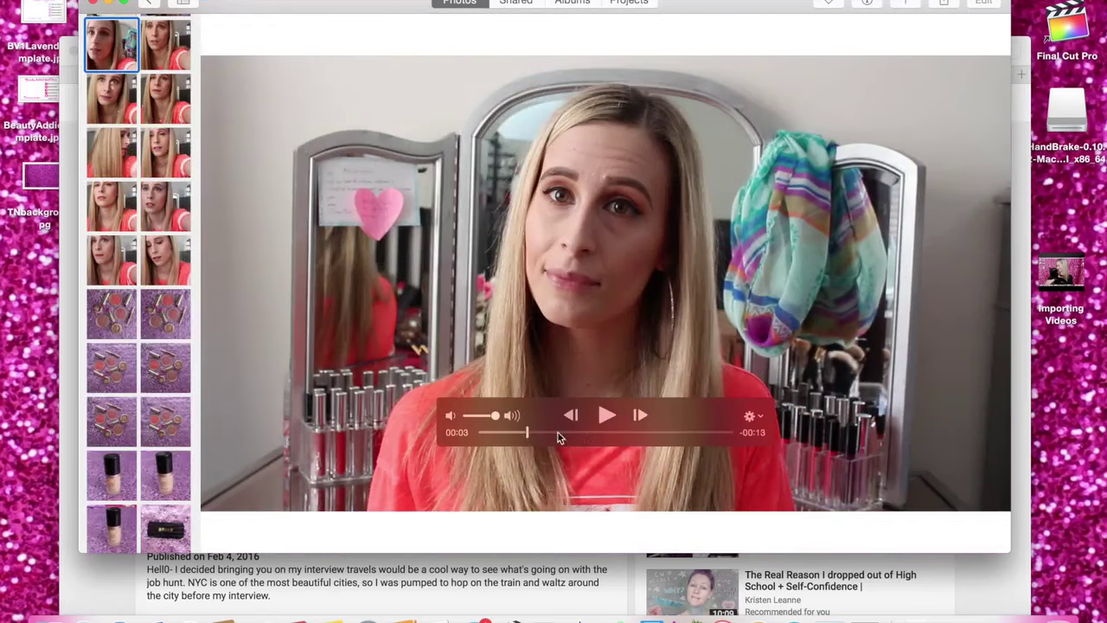
# Skim through the 0:16 and 0:15 videos and delete both from the library
pyautogui.moveTo(558, 432); pyautogui.dragTo(691, 434)
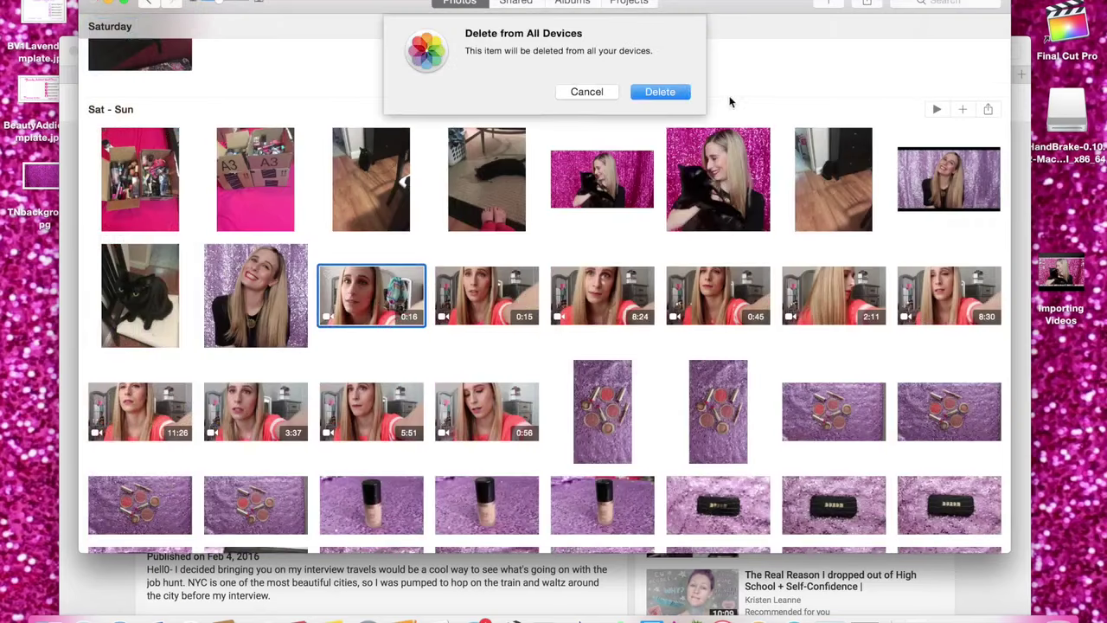
pyautogui.press('Return')
pyautogui.press('space')
pyautogui.moveTo(499, 432); pyautogui.dragTo(680, 432)
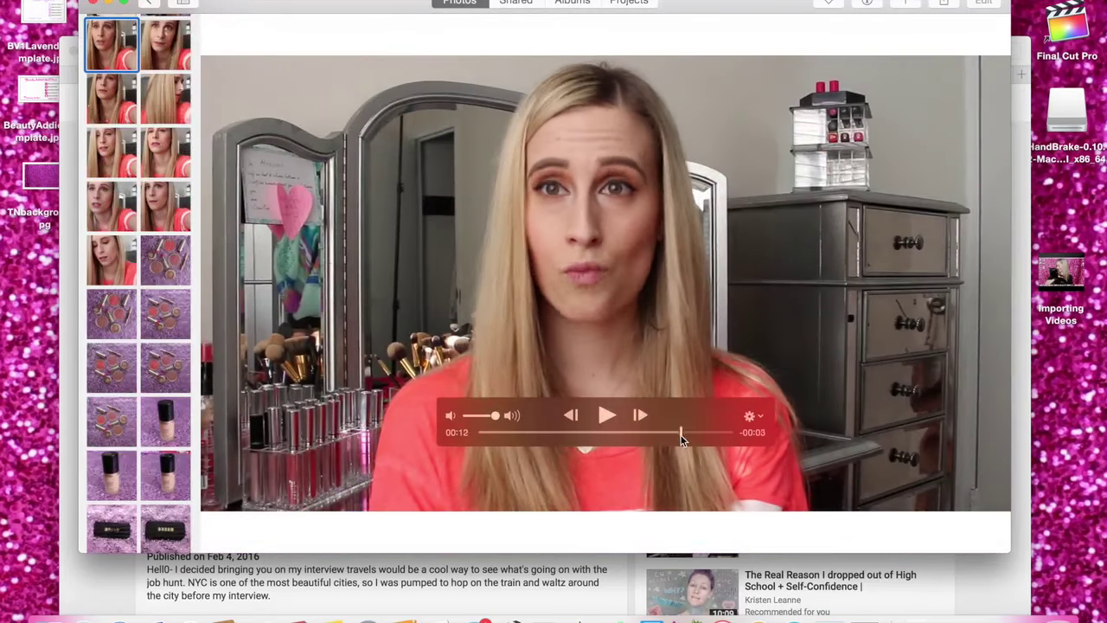
pyautogui.press('Escape')
pyautogui.press('Delete')
pyautogui.press('Return')
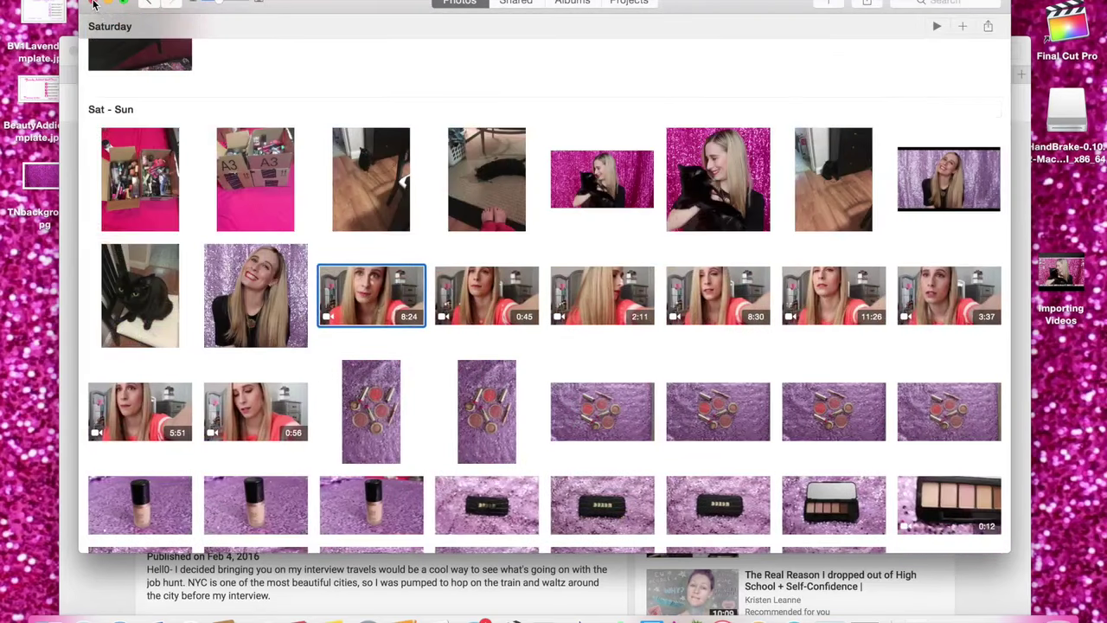
# Close the Photos window, switch to iMovie and return to its project list
pyautogui.click(94, 4)
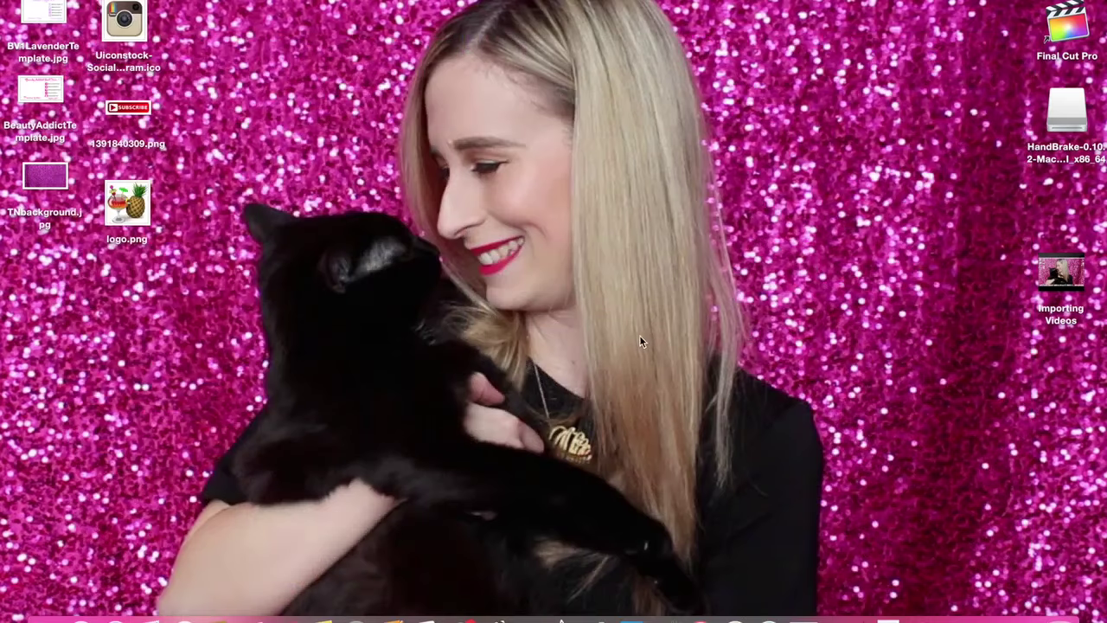
pyautogui.click(562, 618)
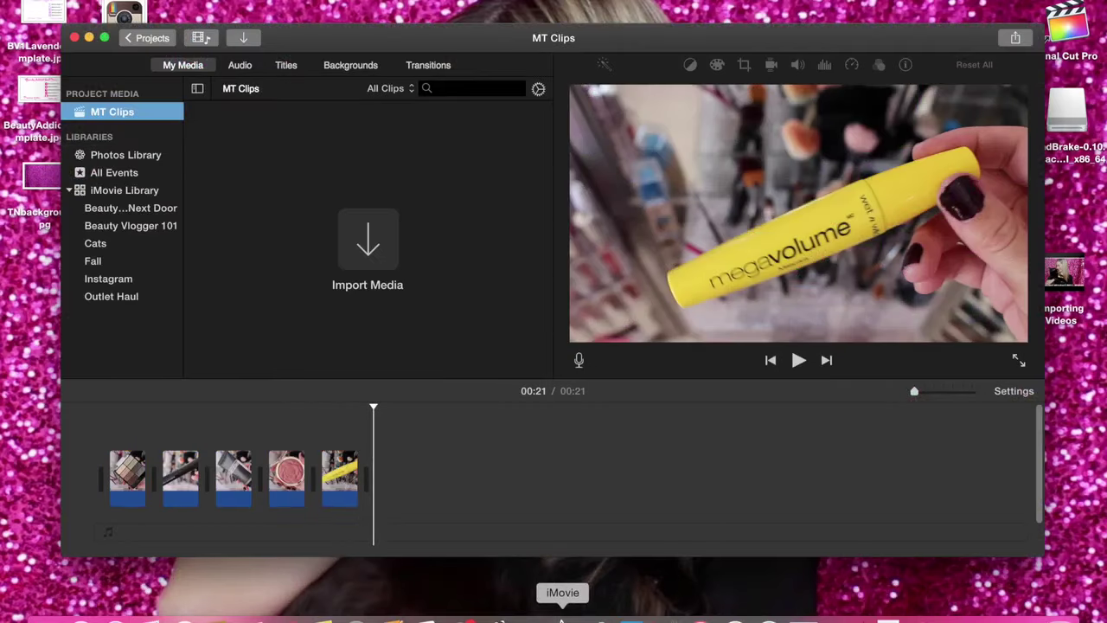
pyautogui.click(373, 119)
pyautogui.click(152, 38)
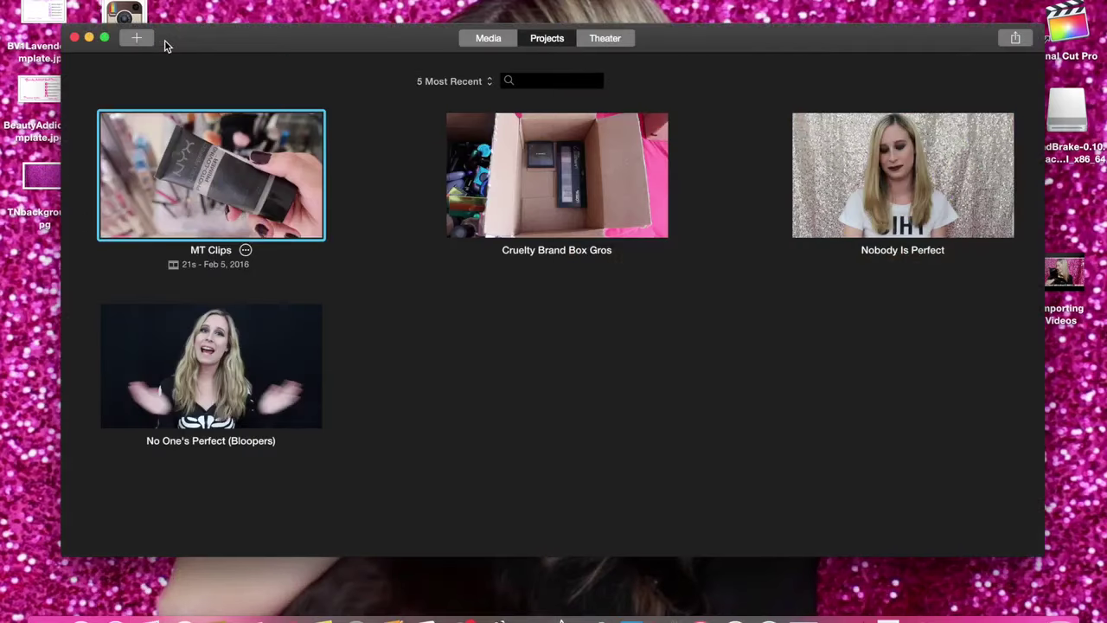
# Create a new movie with No Theme and name it "Jan Favs iMovie"
pyautogui.click(136, 38)
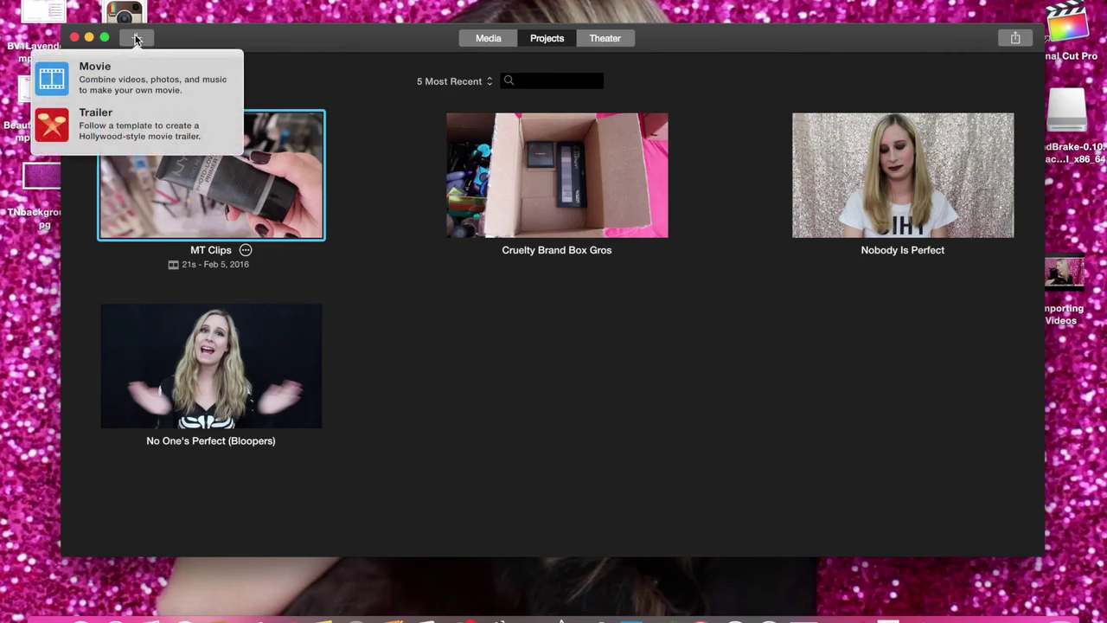
pyautogui.click(127, 82)
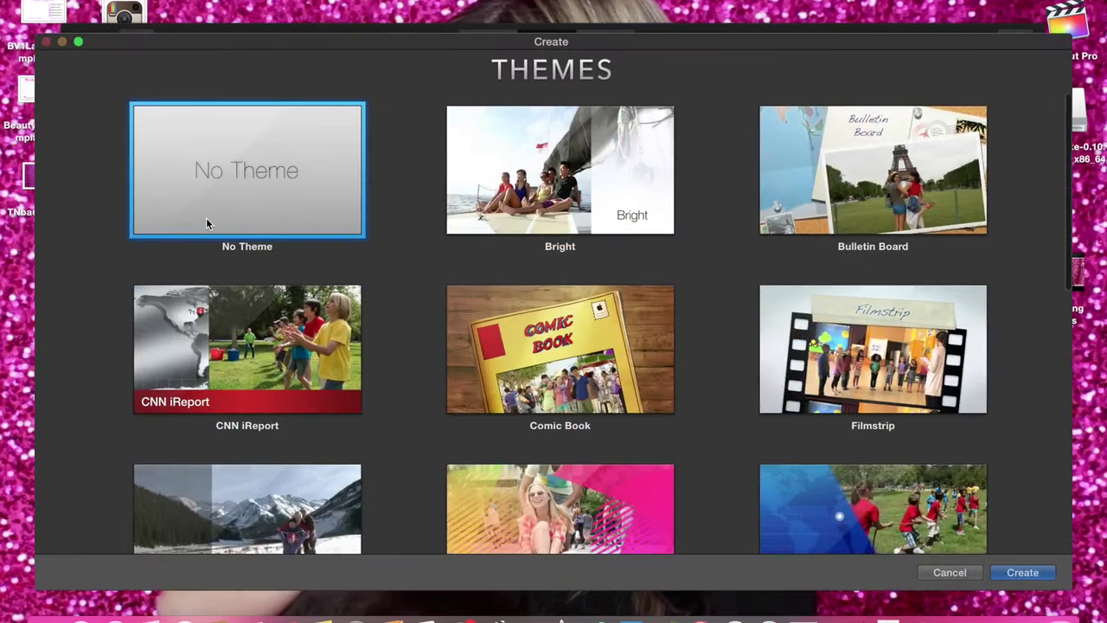
pyautogui.press('Return')
pyautogui.write('Jan Favs iMovie')
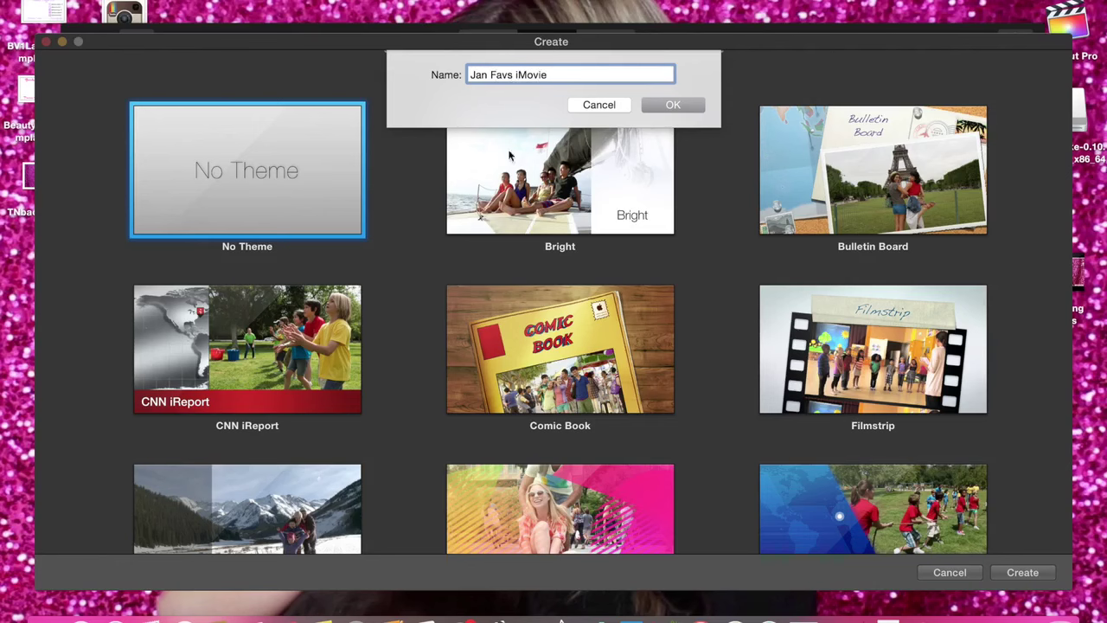
pyautogui.click(680, 107)
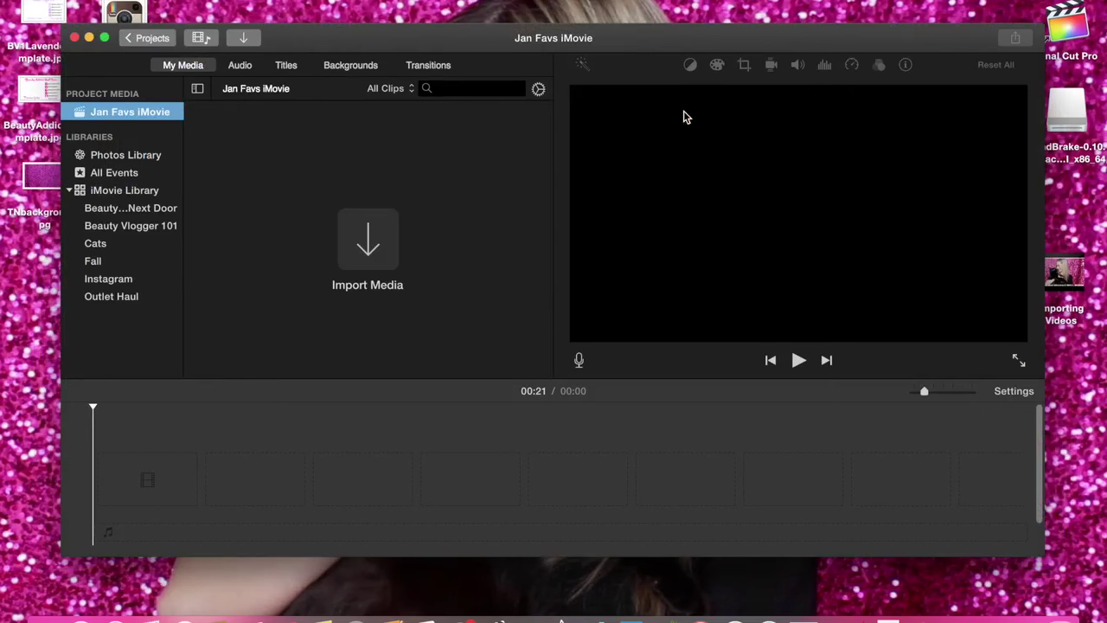
# Open the Sat - Sun moment of the Photos Library as the project's media source
pyautogui.click(144, 155)
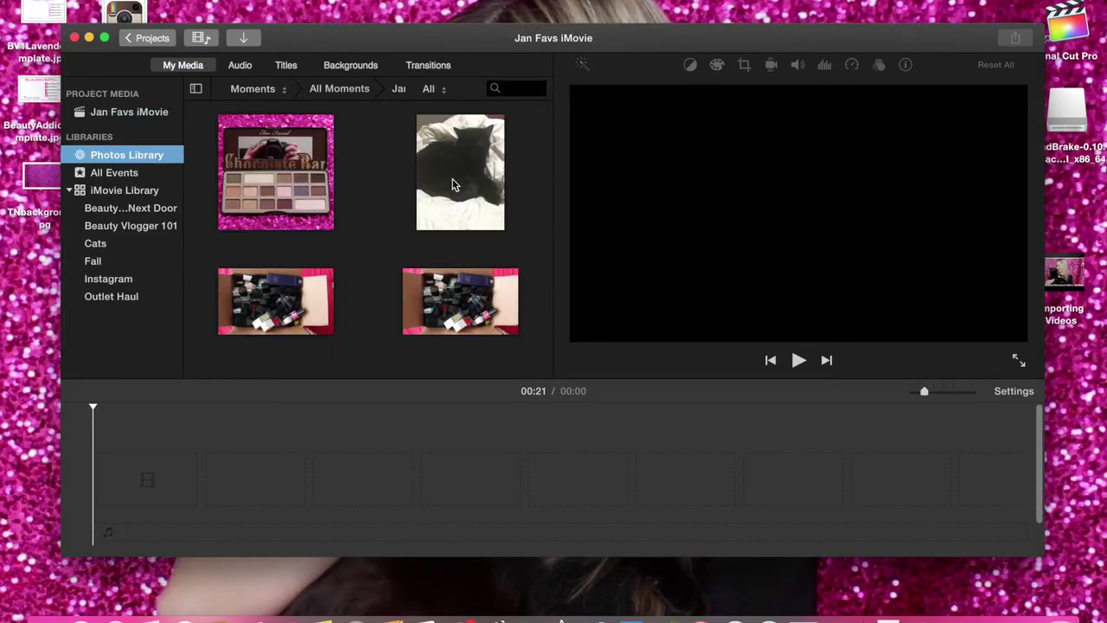
pyautogui.scroll(-5, 455, 179)
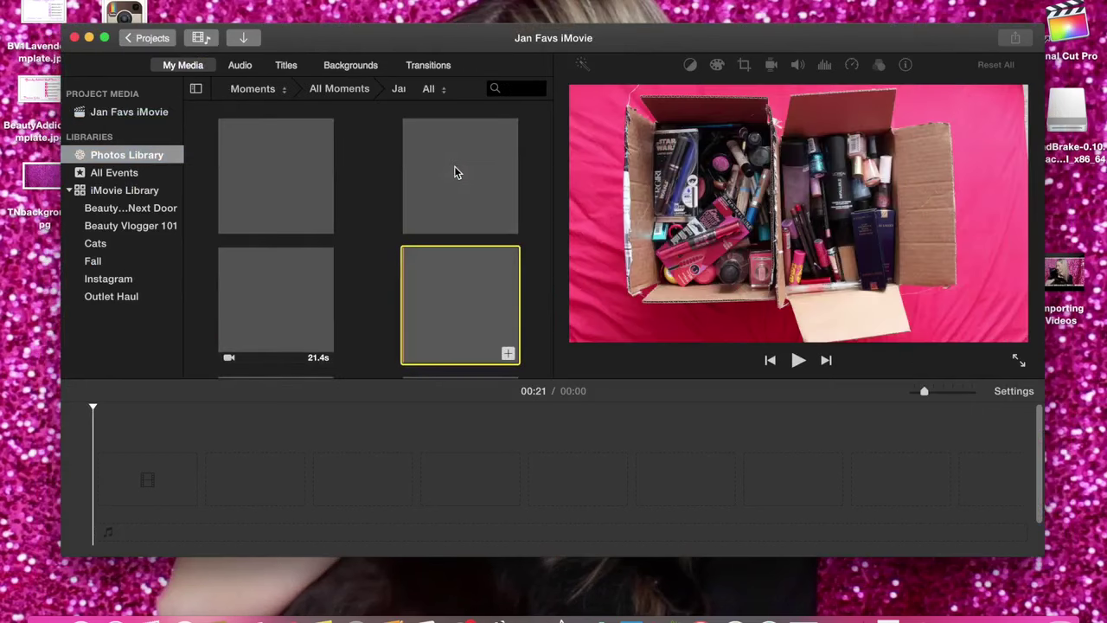
pyautogui.click(368, 89)
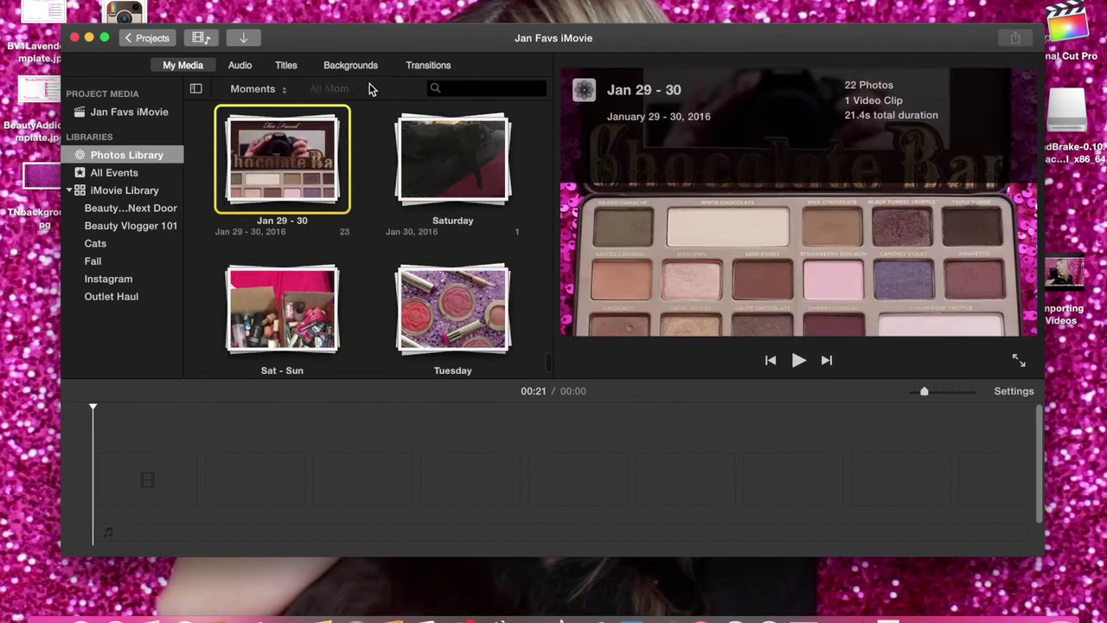
pyautogui.click(307, 312)
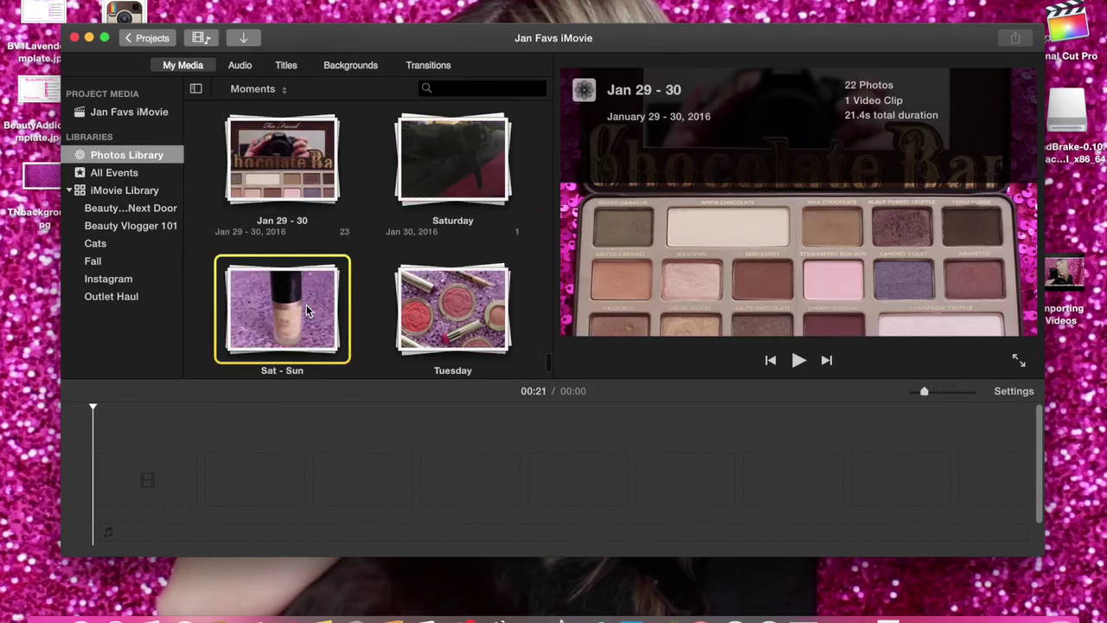
pyautogui.doubleClick(307, 312)
# Find the 8.4-minute video in the Sat - Sun moment and add it to the empty timeline
pyautogui.click(500, 163)
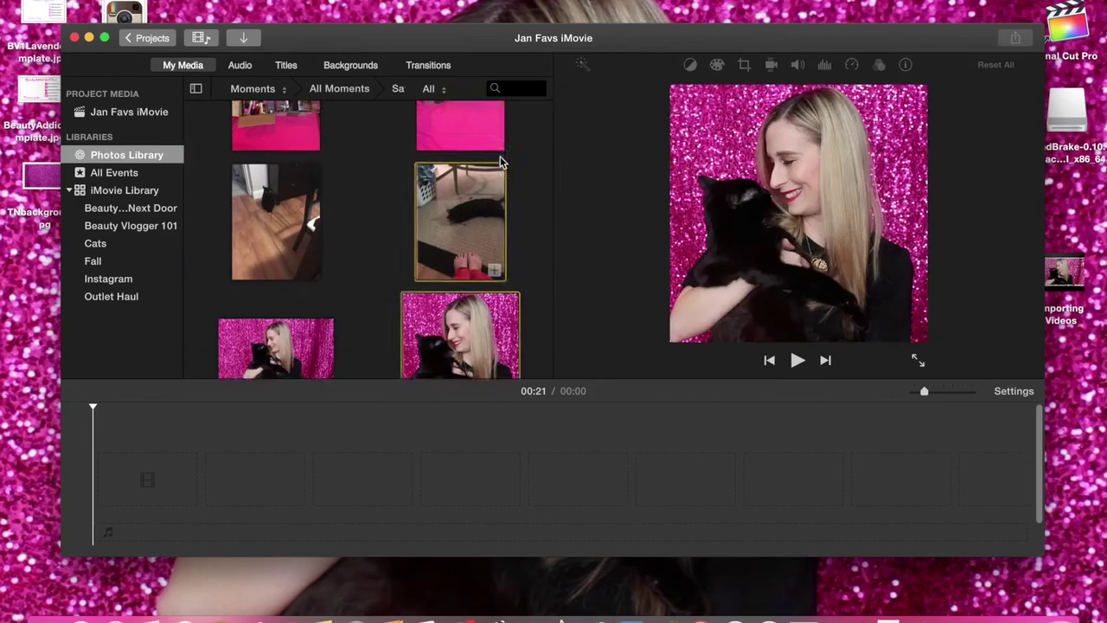
pyautogui.press('Down')
pyautogui.press('Down')
pyautogui.press('Down')
pyautogui.press('Down')
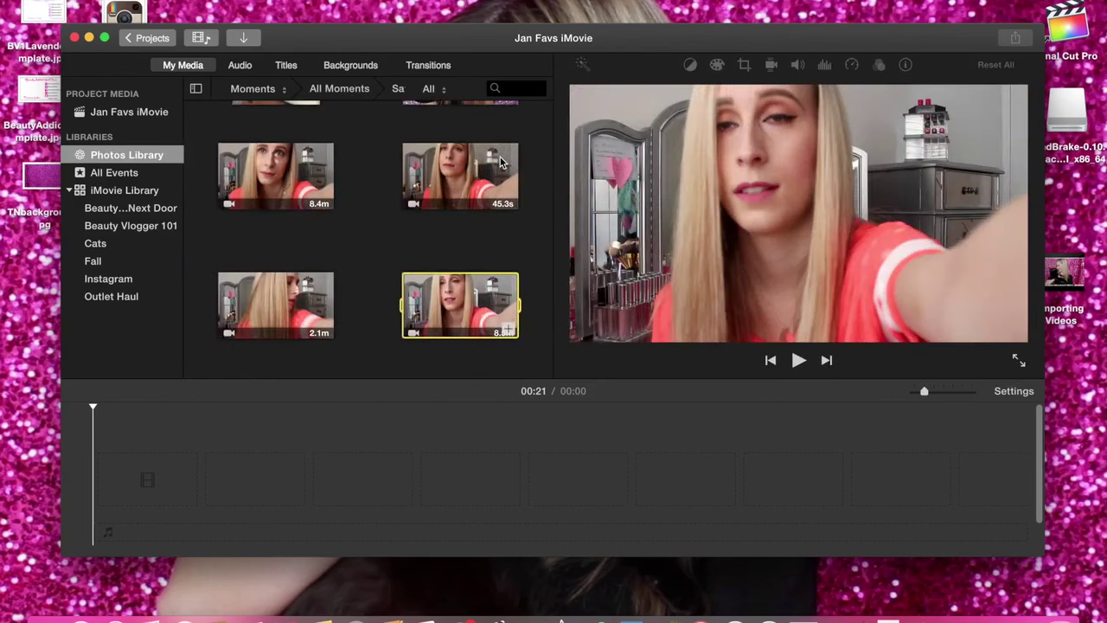
pyautogui.press('Up')
pyautogui.press('Up')
pyautogui.press('Down')
pyautogui.press('Down')
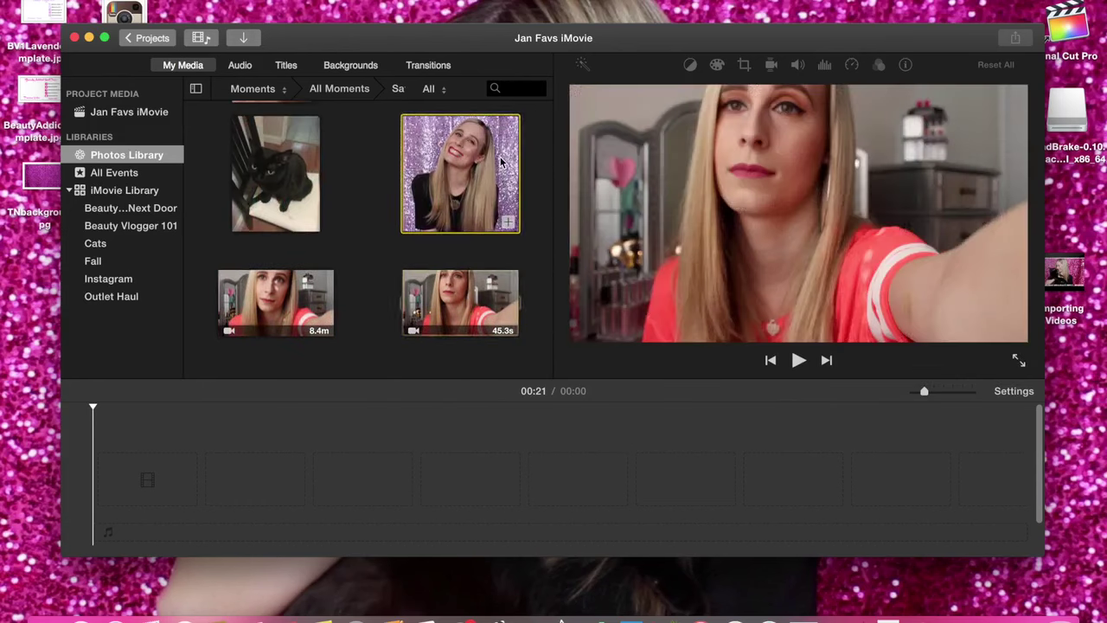
pyautogui.click(275, 178)
pyautogui.moveTo(275, 173); pyautogui.dragTo(222, 472)
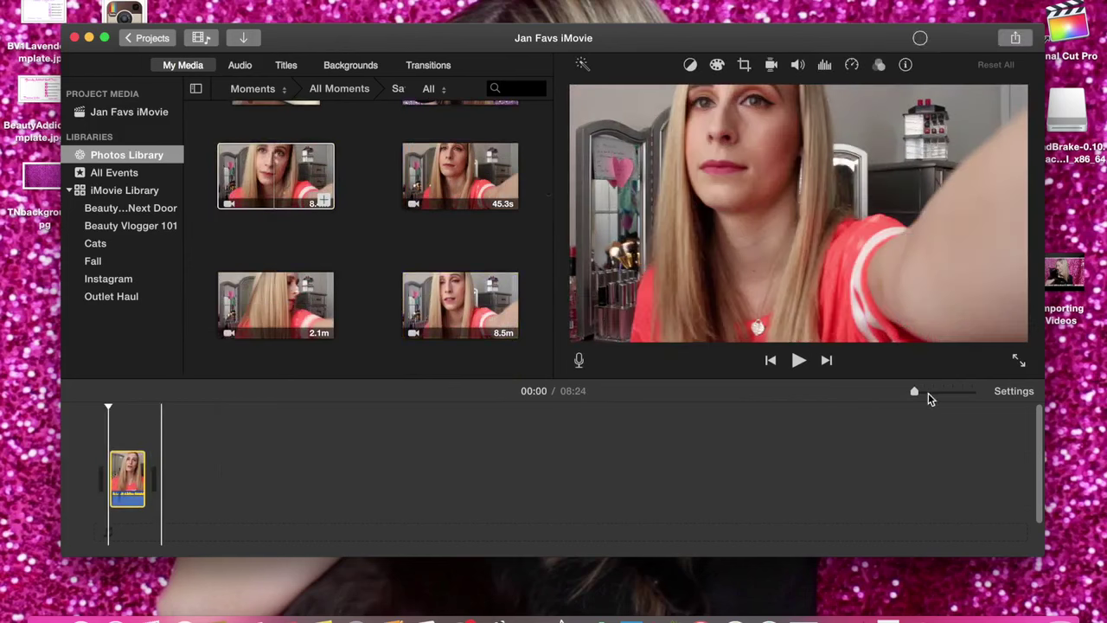
# Turn on background noise reduction at 50% for the timeline clip
pyautogui.click(931, 392)
pyautogui.moveTo(928, 552); pyautogui.dragTo(120, 536)
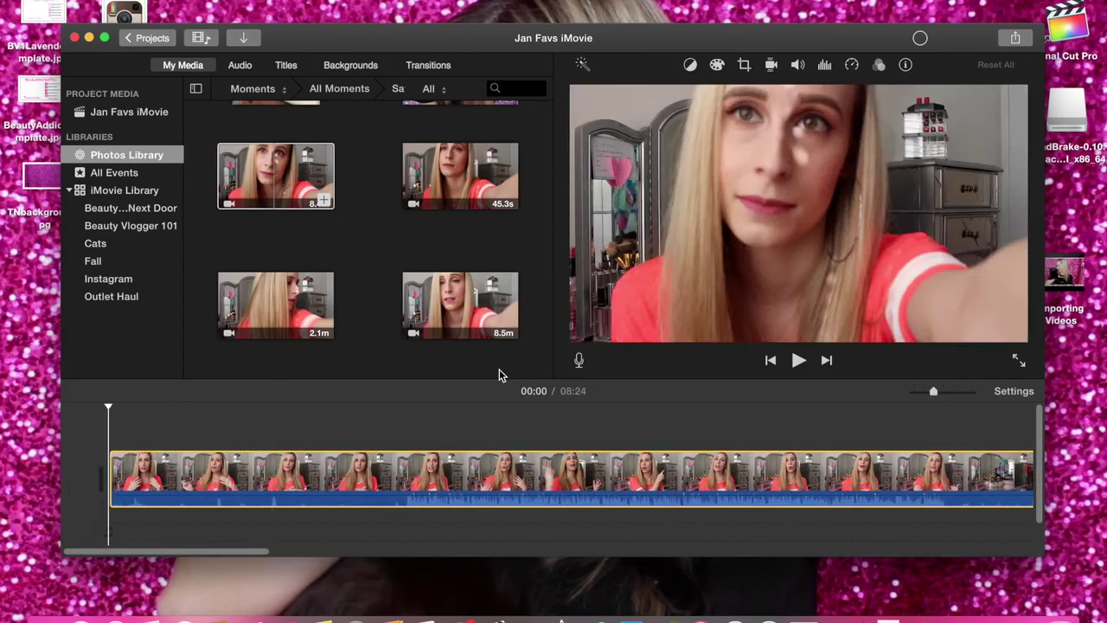
pyautogui.click(828, 67)
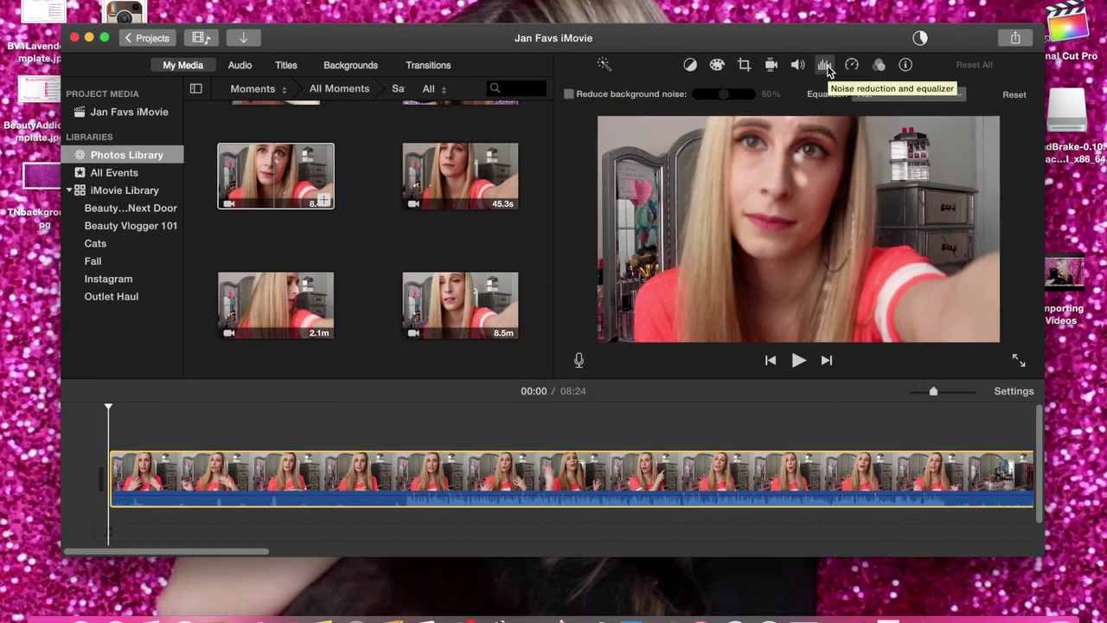
pyautogui.click(570, 95)
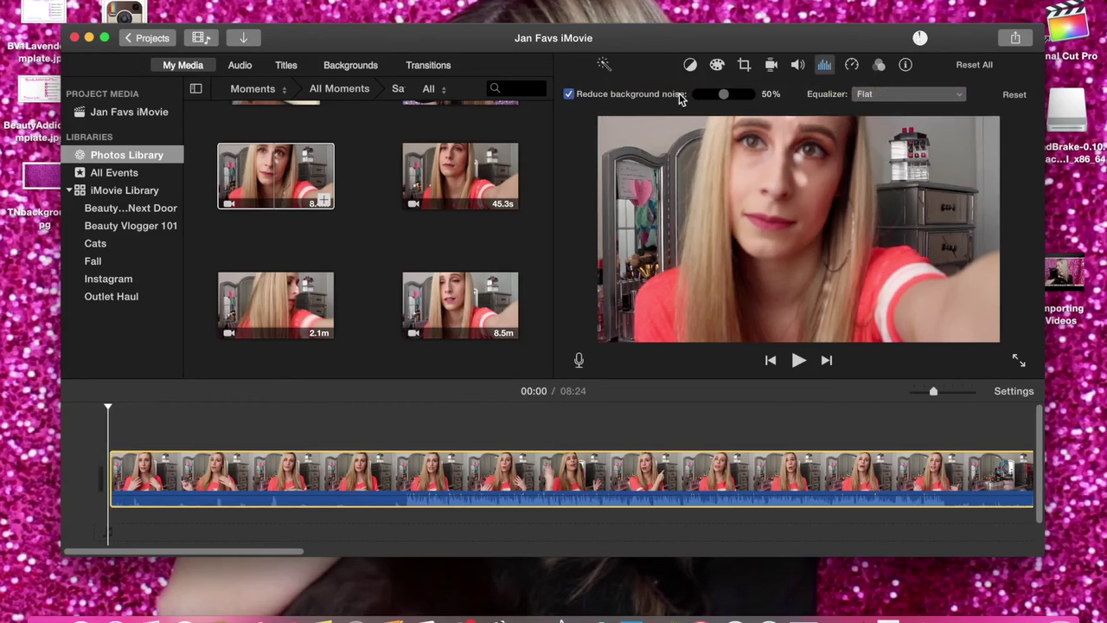
pyautogui.click(827, 66)
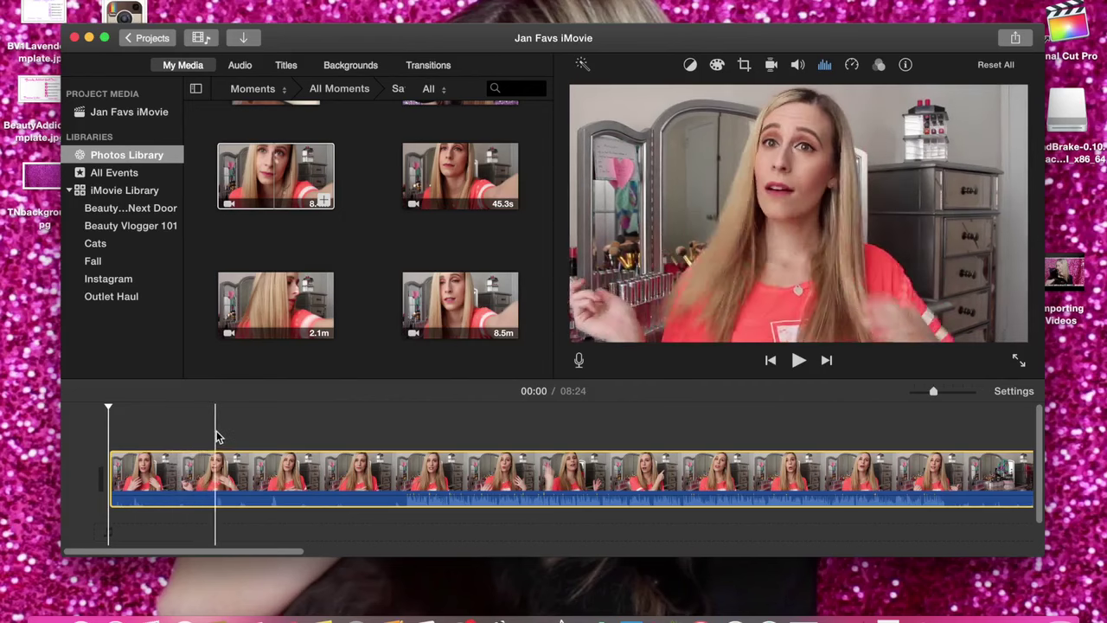
# Split the timeline clip at about 00:41, where the talking starts, and delete the part before it
pyautogui.click(406, 410)
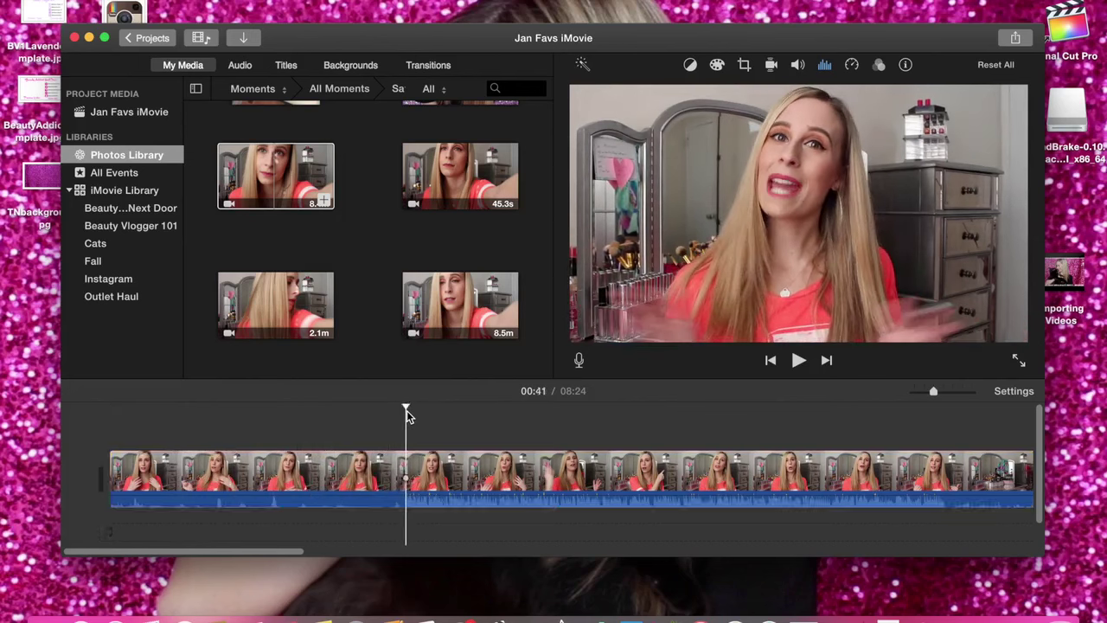
pyautogui.press('super+b')
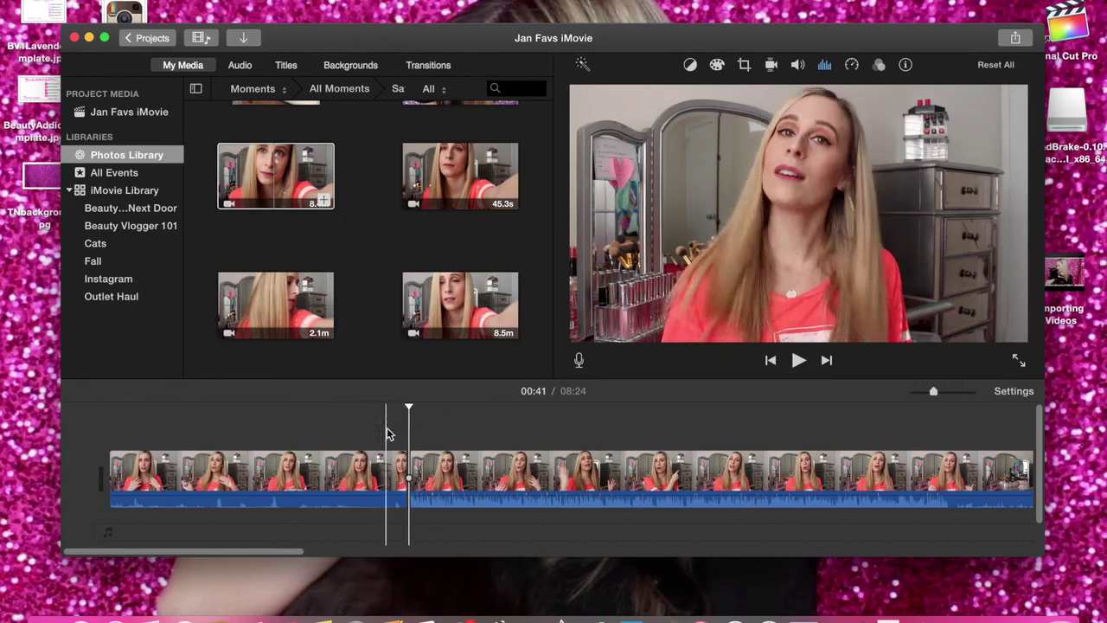
pyautogui.click(360, 459)
pyautogui.press('Delete')
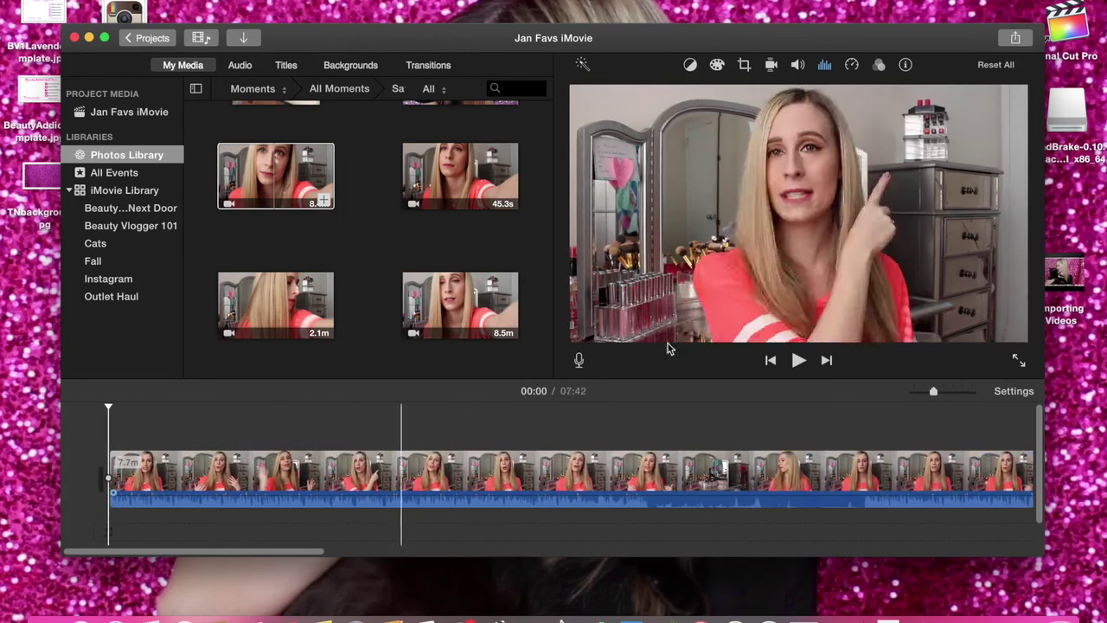
# Raise the sound volume and play the opening of the trimmed clip, restarting from its beginning to check the cut
pyautogui.click(800, 361)
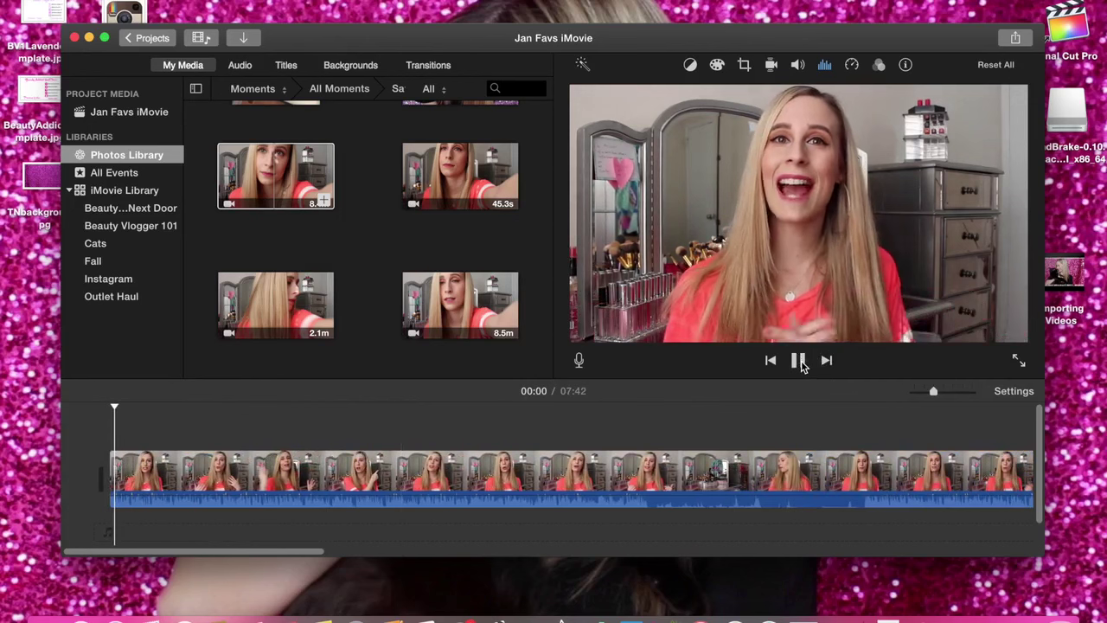
pyautogui.press('XF86AudioRaiseVolume')
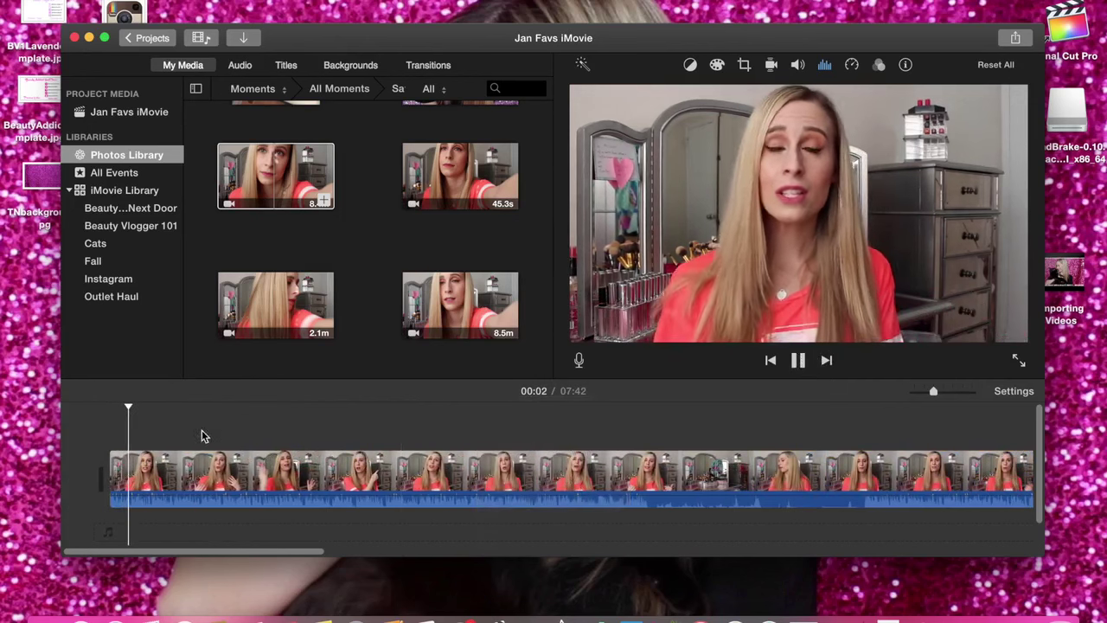
pyautogui.click(110, 438)
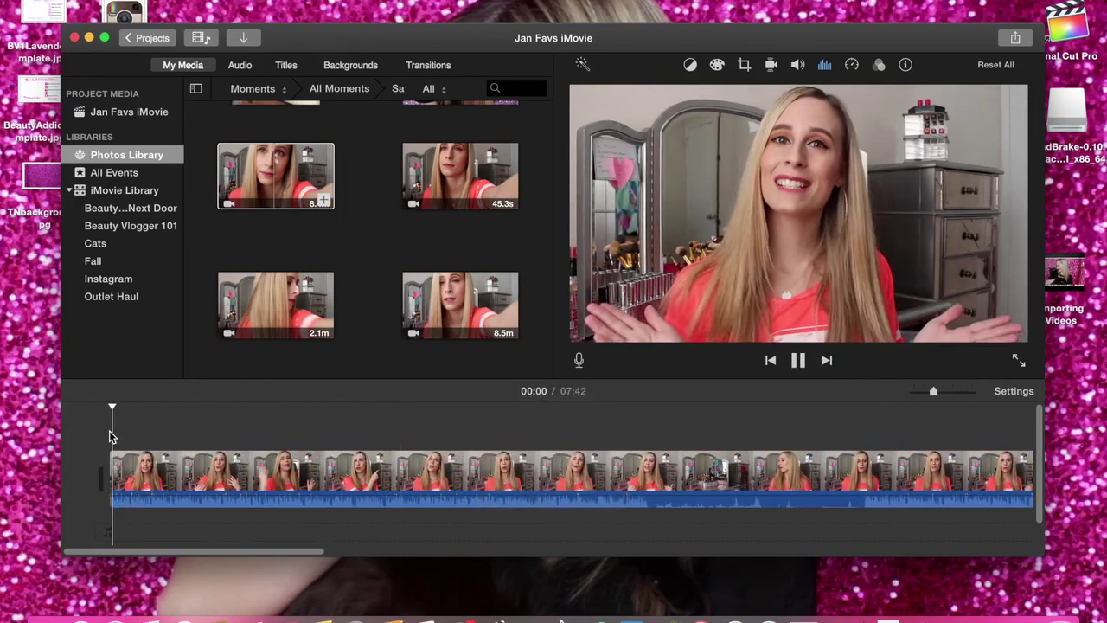
# Replay the opening of the timeline clip and trim a sliver off its start so it begins right at the talking
pyautogui.click(98, 449)
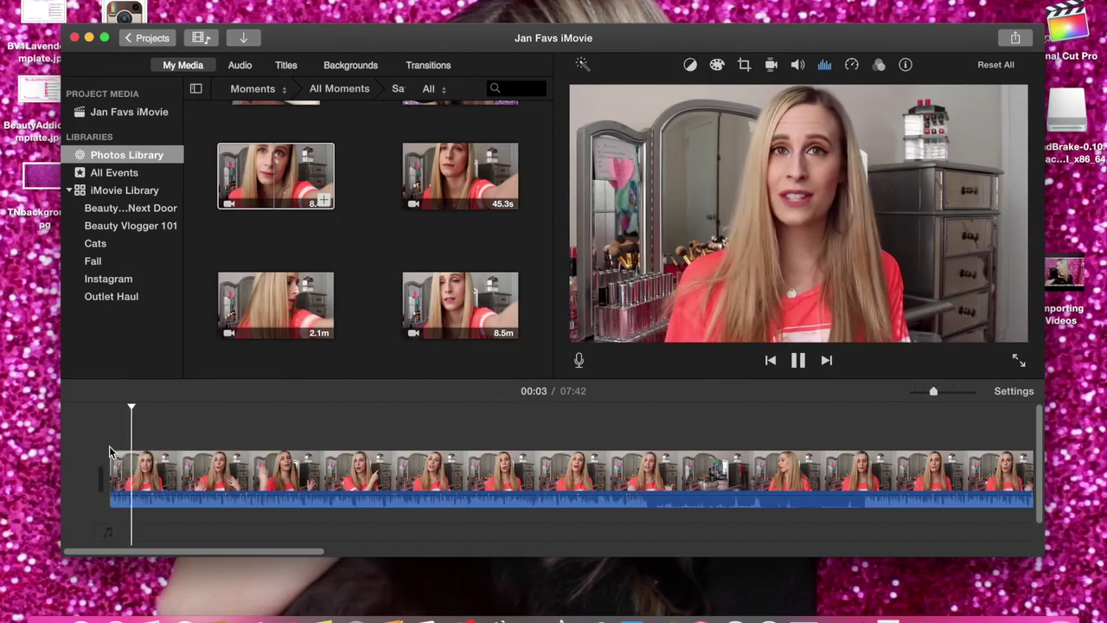
pyautogui.click(104, 453)
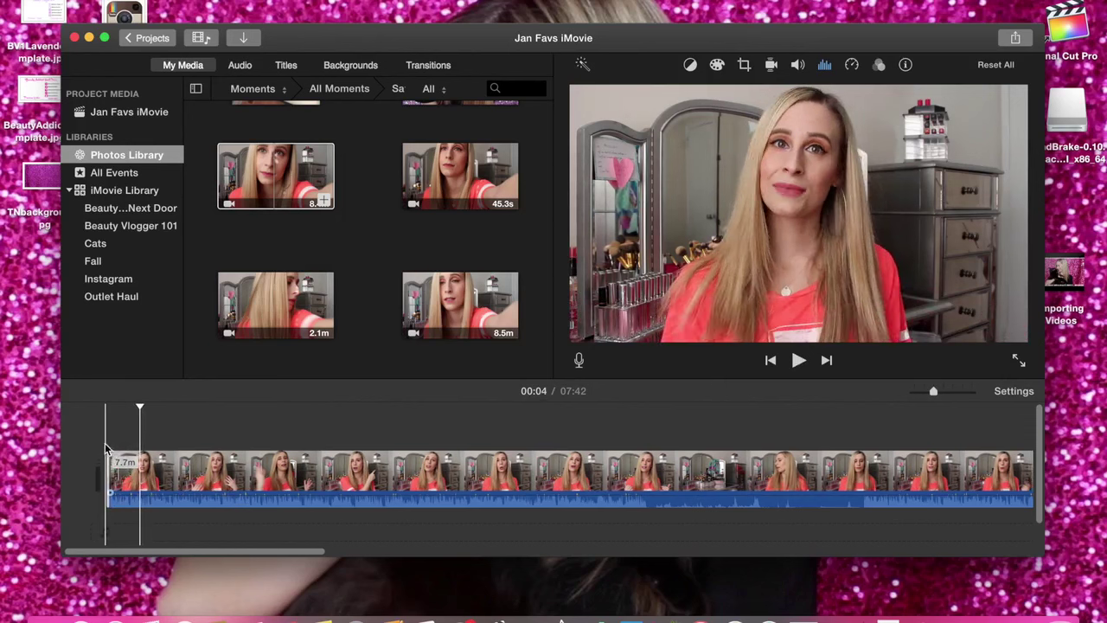
pyautogui.click(103, 446)
pyautogui.click(946, 390)
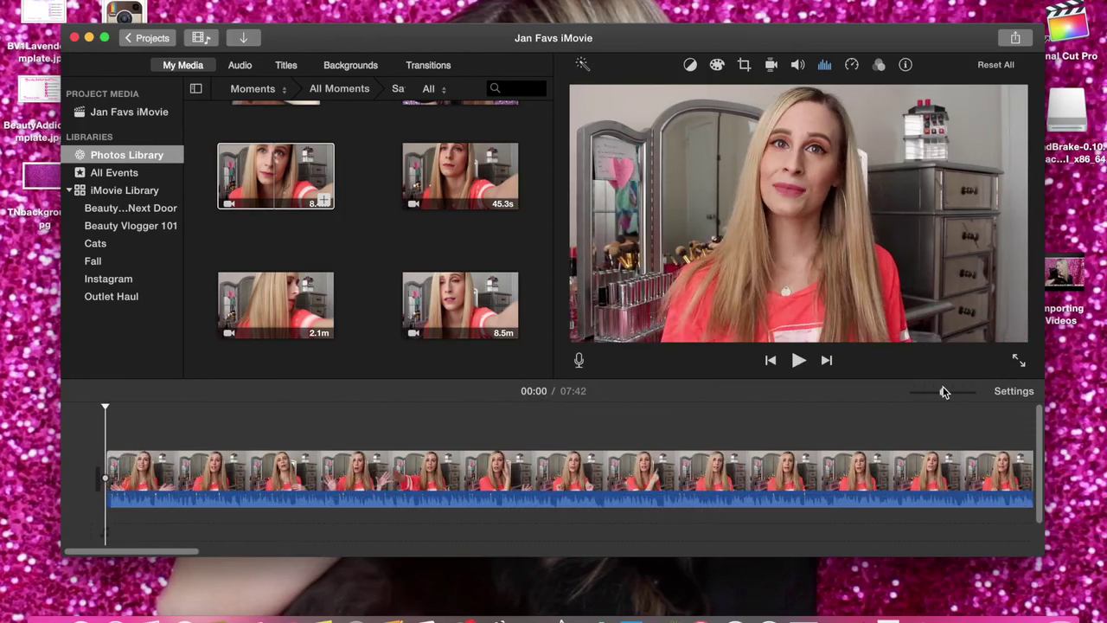
pyautogui.click(798, 360)
pyautogui.click(799, 361)
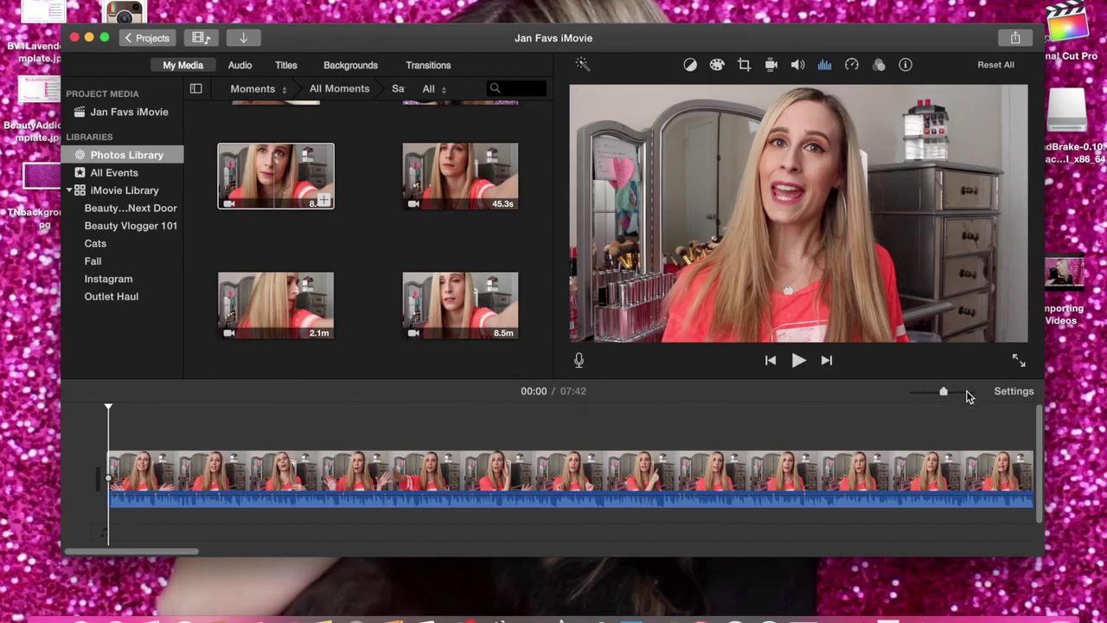
pyautogui.click(965, 392)
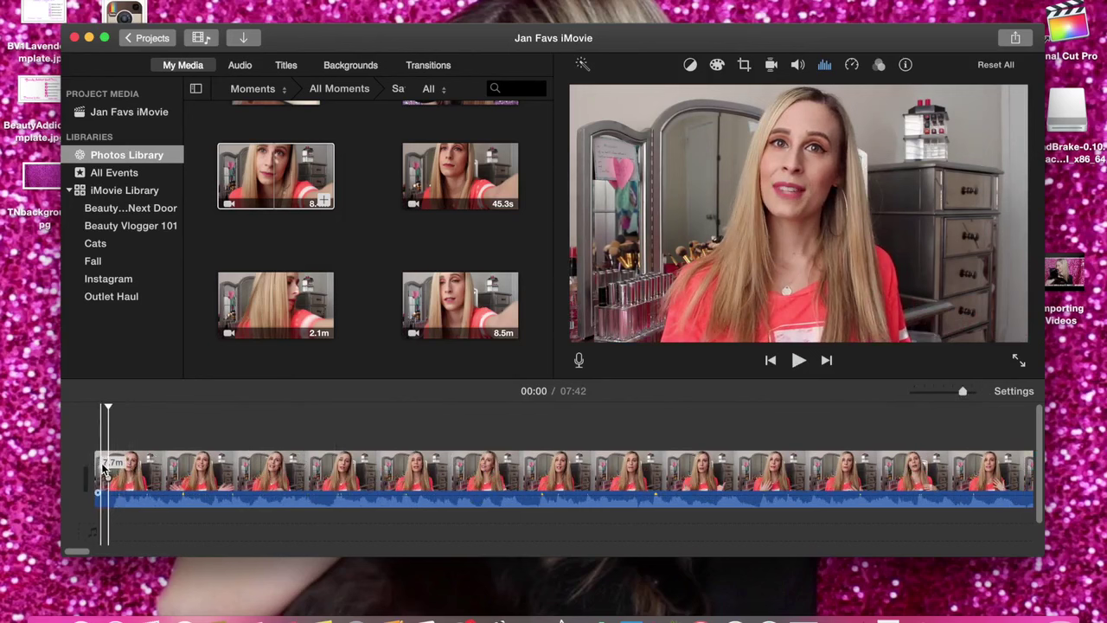
pyautogui.moveTo(95, 464); pyautogui.dragTo(105, 468)
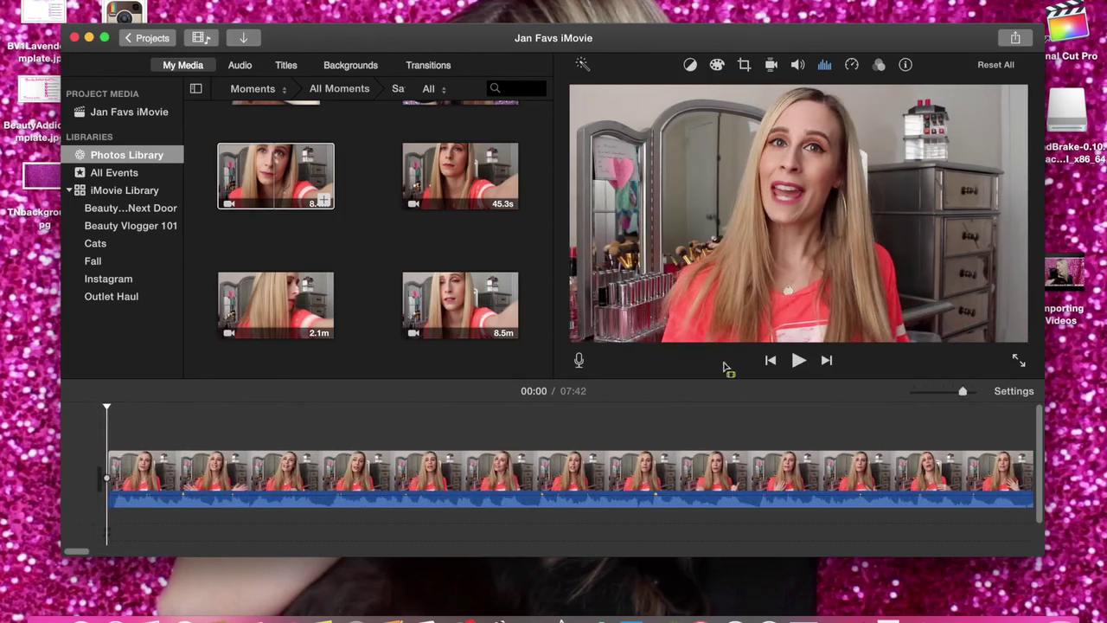
# Play through the footage to the pause at about 01:16 and split the timeline clip there
pyautogui.click(799, 361)
pyautogui.hscroll(3, 110, 546)
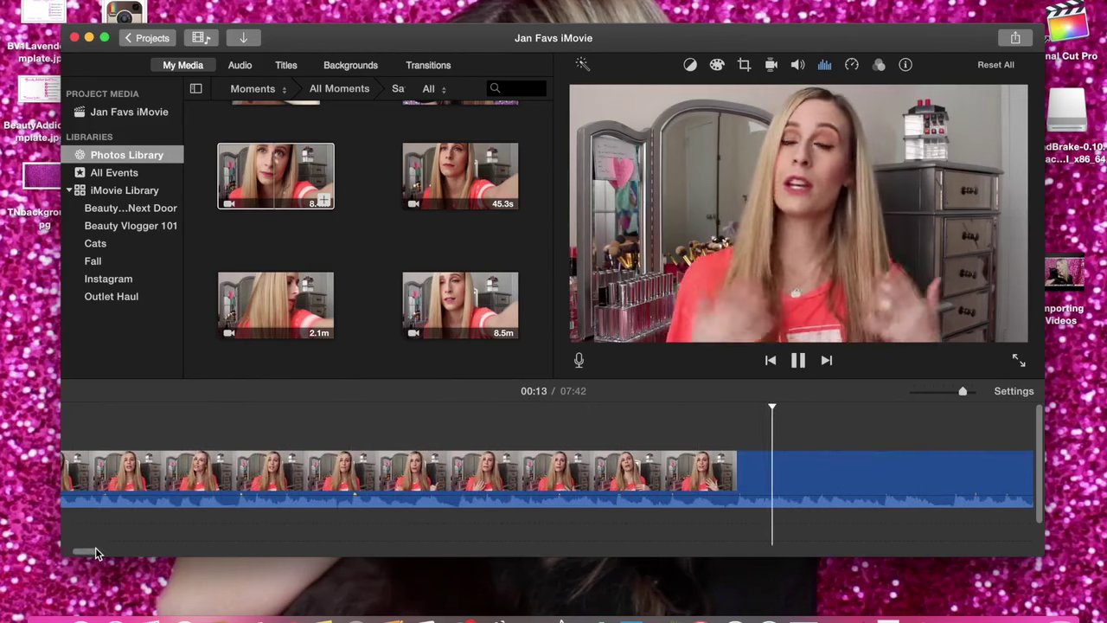
pyautogui.hscroll(3, 100, 554)
pyautogui.moveTo(102, 550); pyautogui.dragTo(140, 545)
pyautogui.press('super+minus')
pyautogui.press('super+minus')
pyautogui.hscroll(3, 338, 559)
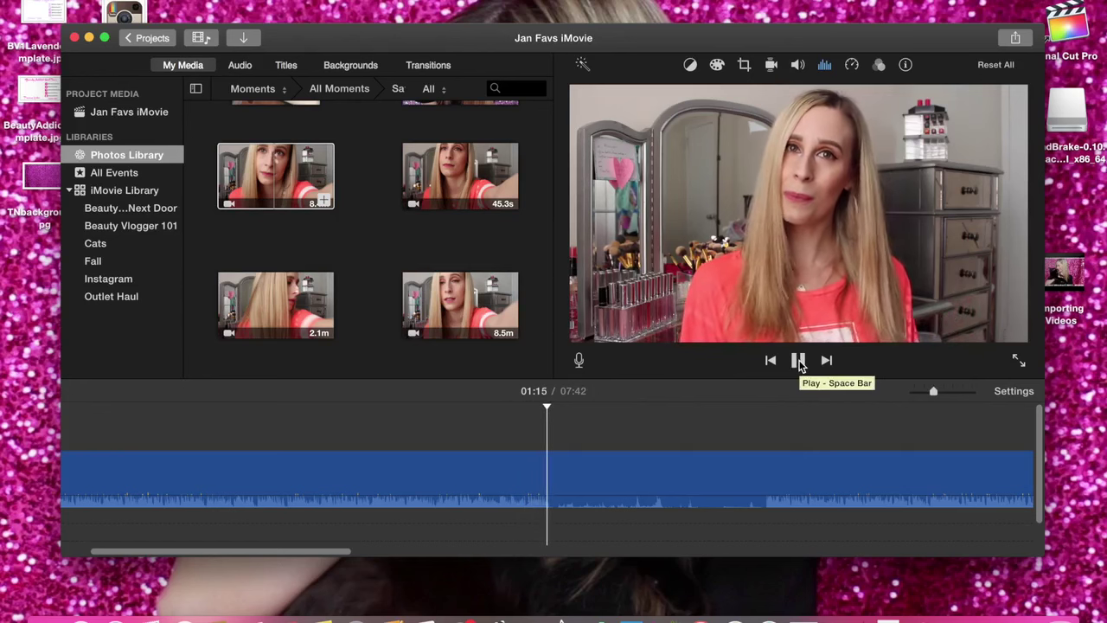
pyautogui.click(798, 361)
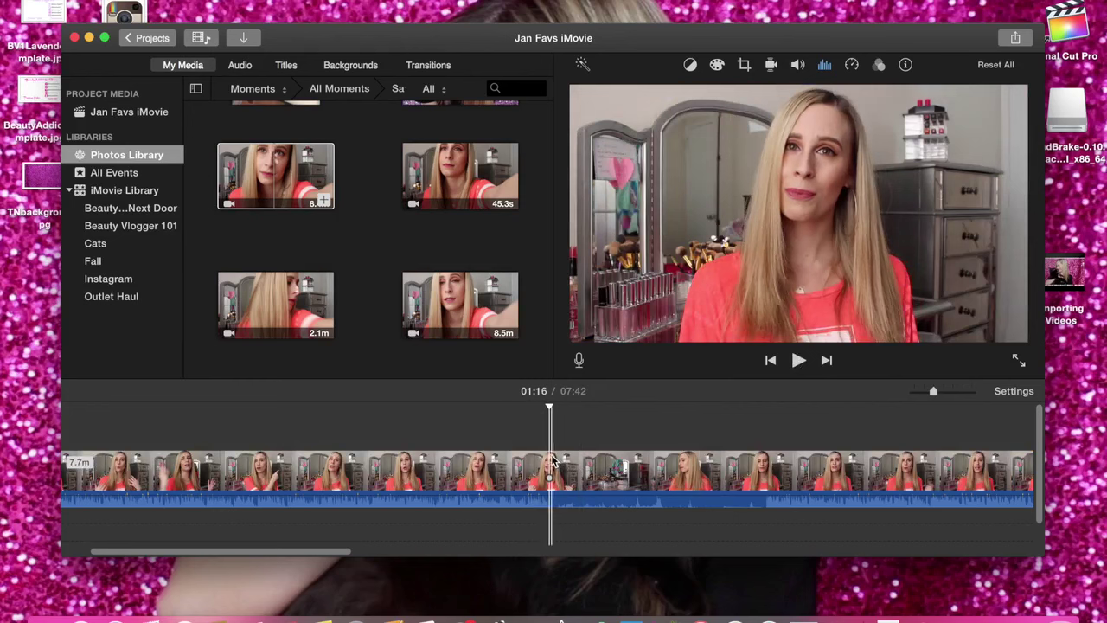
pyautogui.click(550, 458)
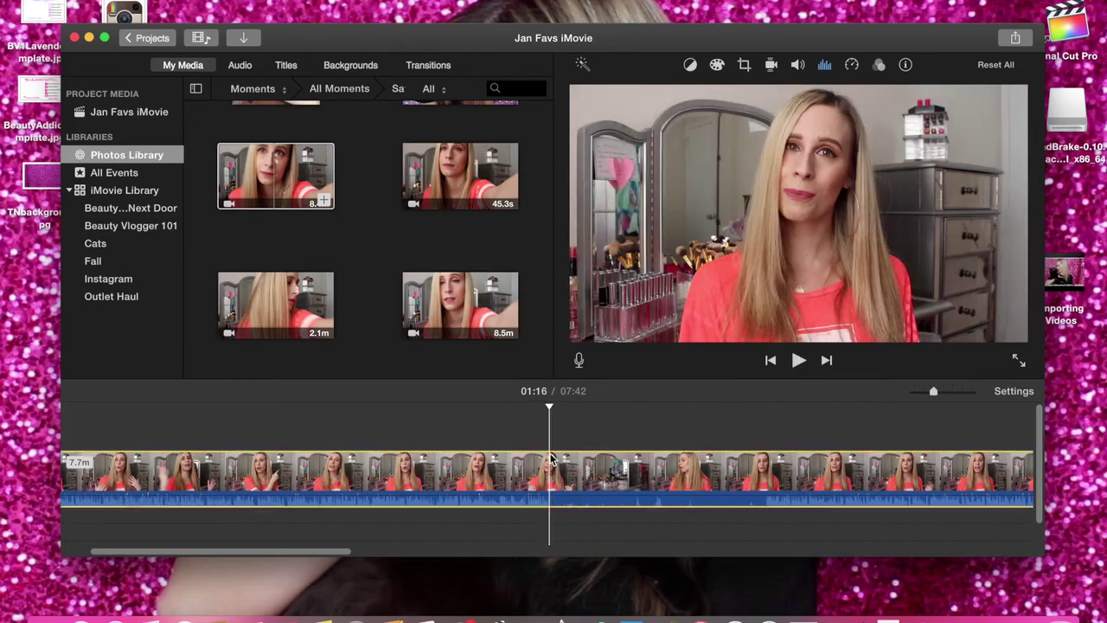
pyautogui.press('super+b')
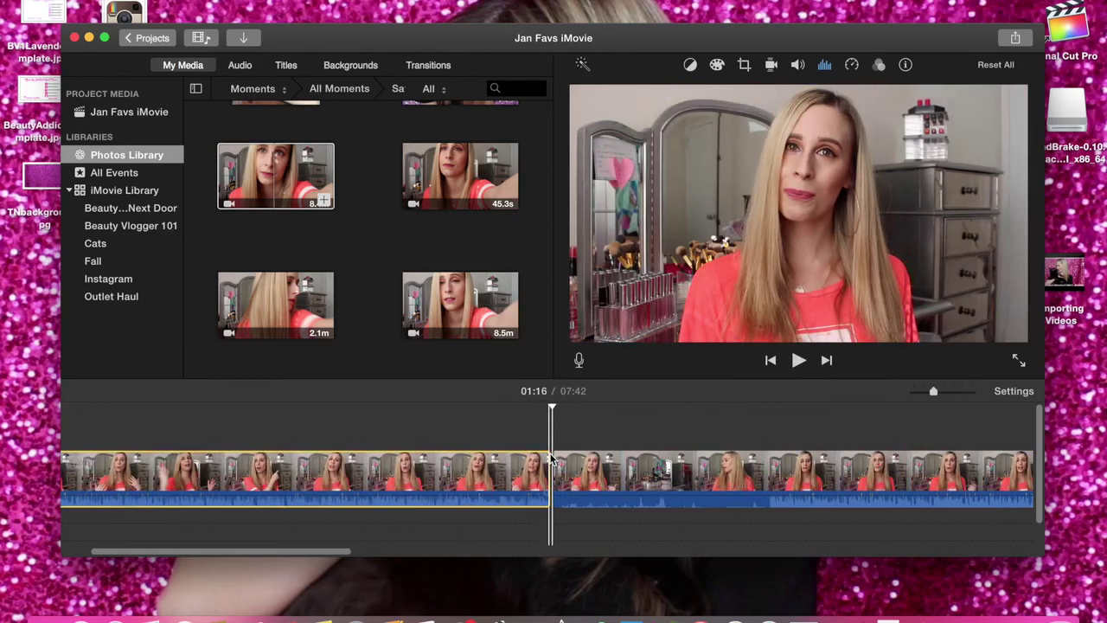
# Trim the start of the clip after the split to remove the unwanted footage up to where the talking resumes
pyautogui.moveTo(551, 465); pyautogui.dragTo(690, 435)
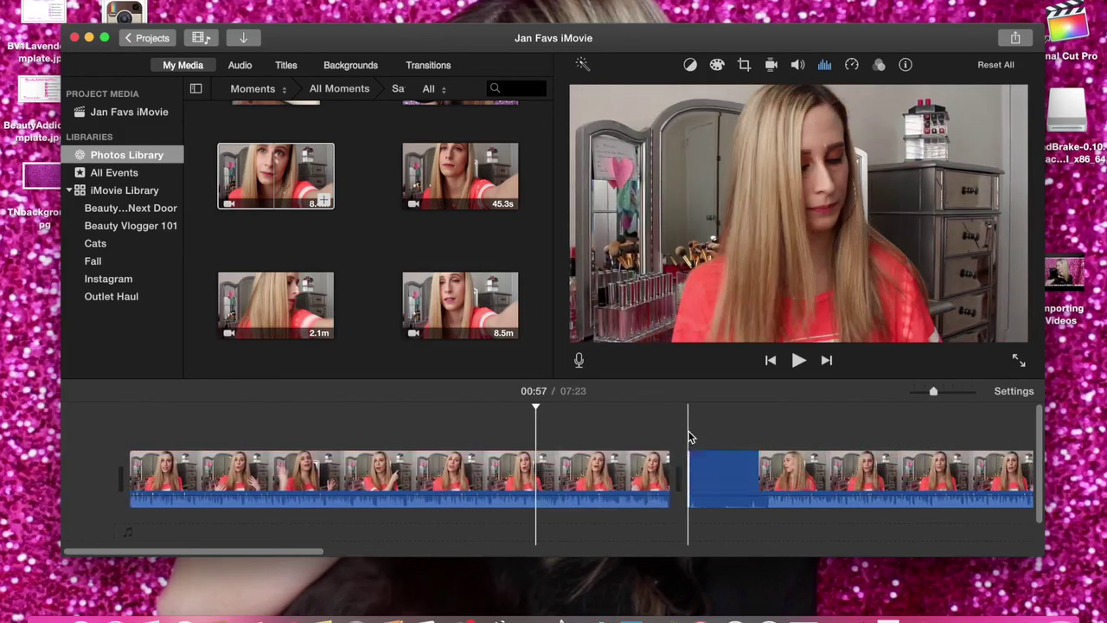
pyautogui.click(750, 422)
pyautogui.moveTo(692, 464); pyautogui.dragTo(765, 454)
pyautogui.click(766, 417)
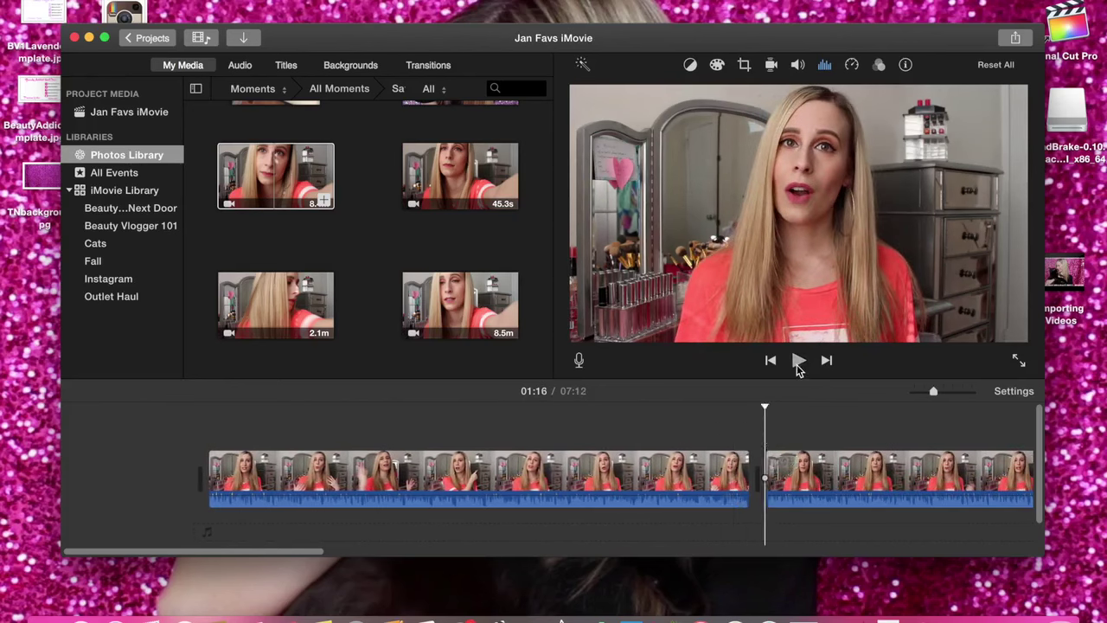
pyautogui.moveTo(317, 549); pyautogui.dragTo(428, 528)
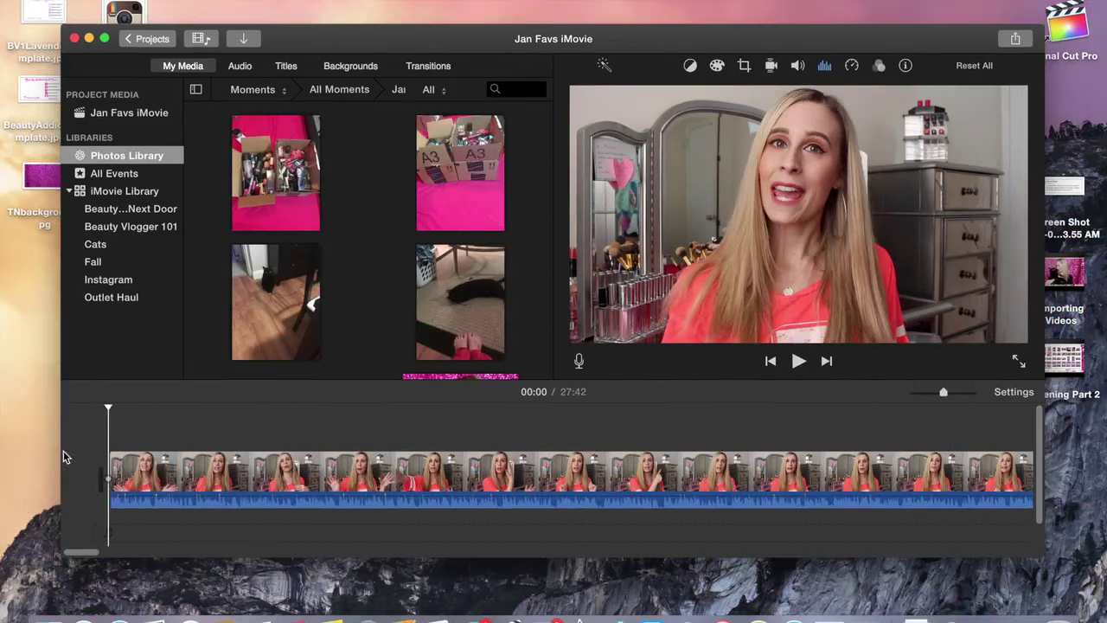
# Play the opening and the cuts near 01:16 and 02:00 in the timeline to check that they flow well
pyautogui.press('space')
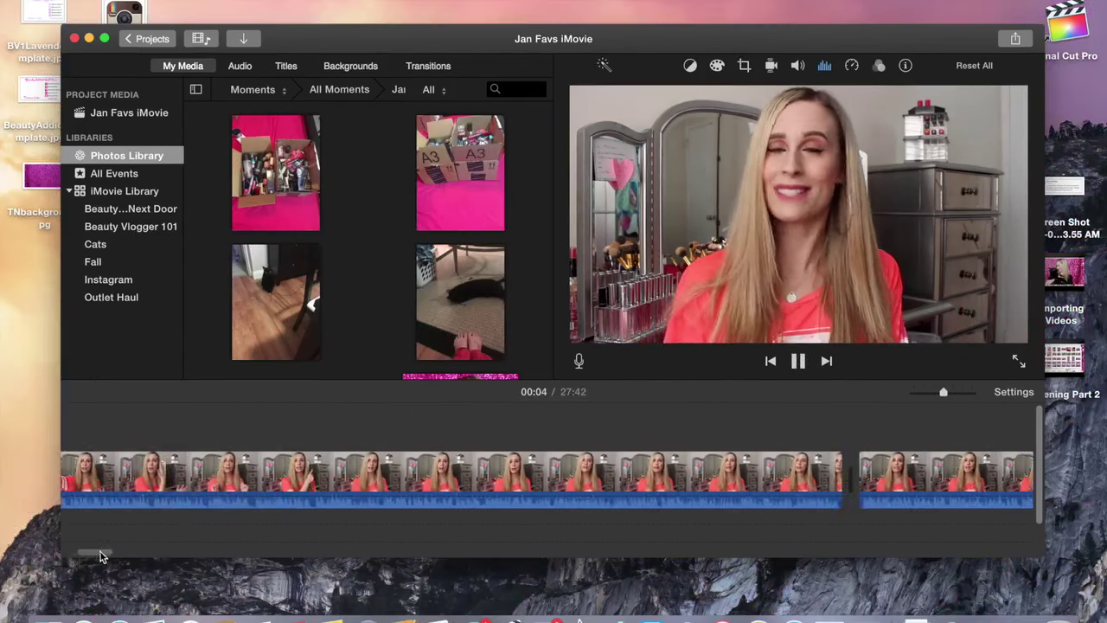
pyautogui.press('space')
pyautogui.press('super+equal')
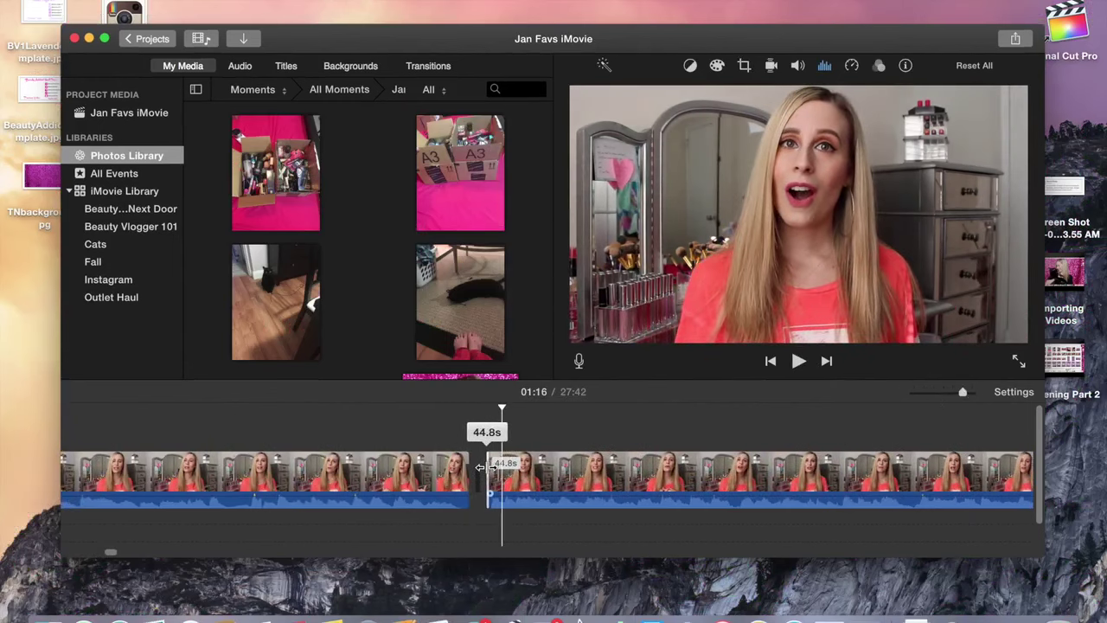
pyautogui.click(797, 362)
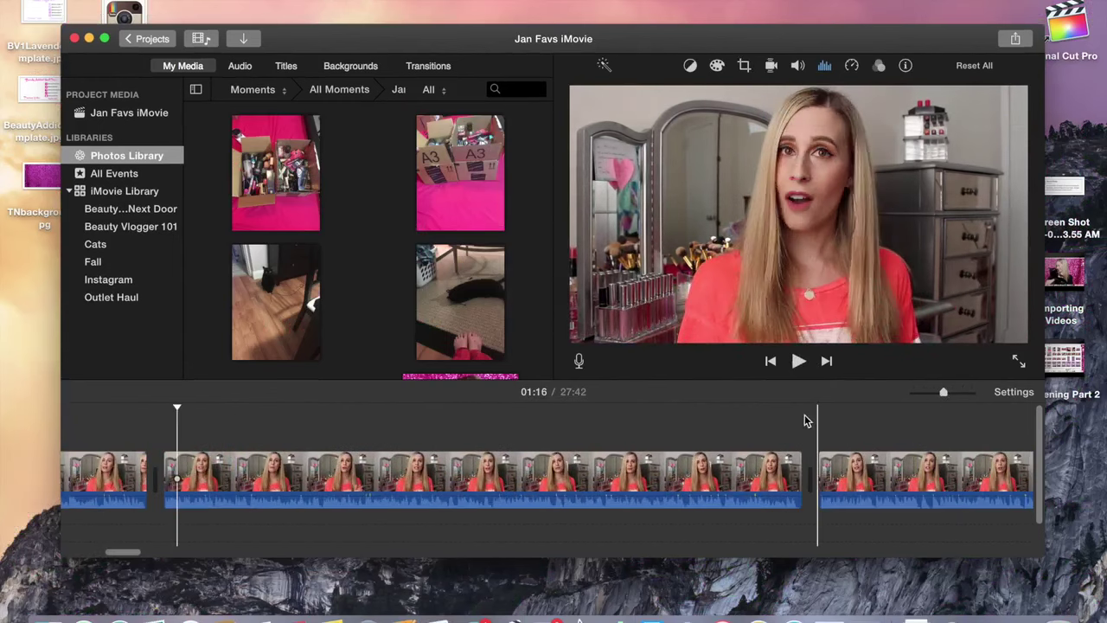
pyautogui.click(797, 362)
pyautogui.press('super+equal')
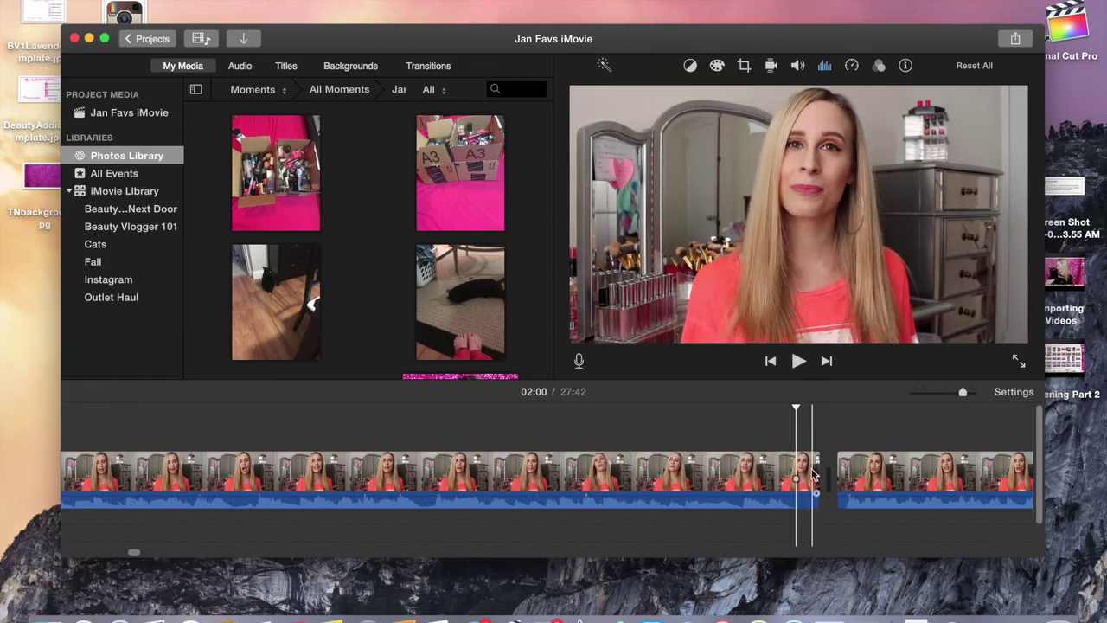
pyautogui.press('space')
pyautogui.press('super+equal')
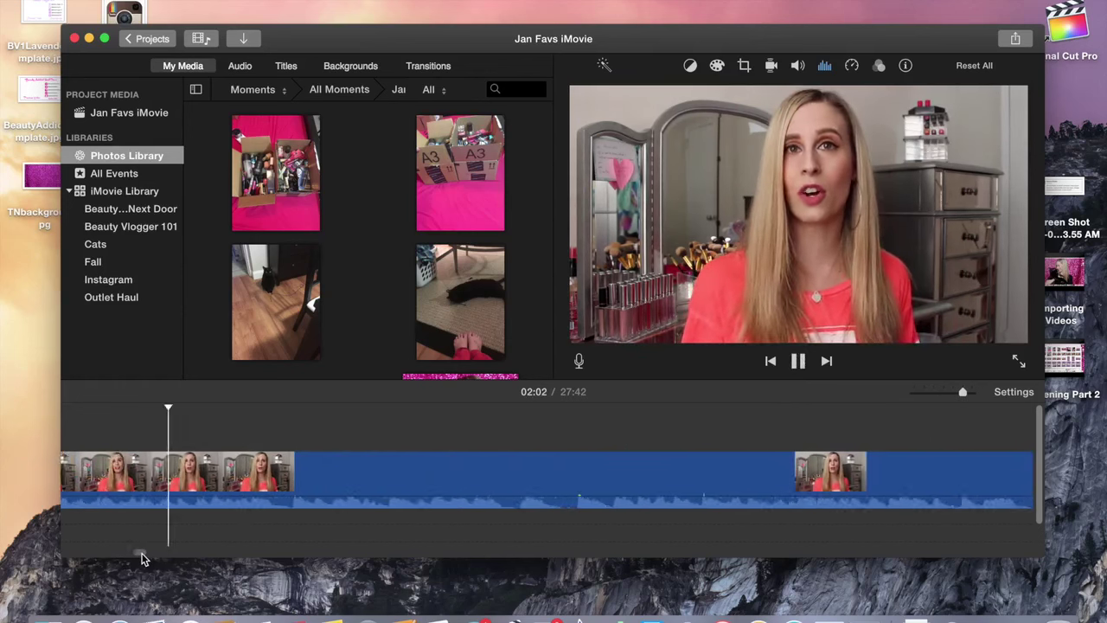
# Trim the silent tail off the end of the clip at about 02:21 and check the shortened ending
pyautogui.click(554, 425)
pyautogui.press('space')
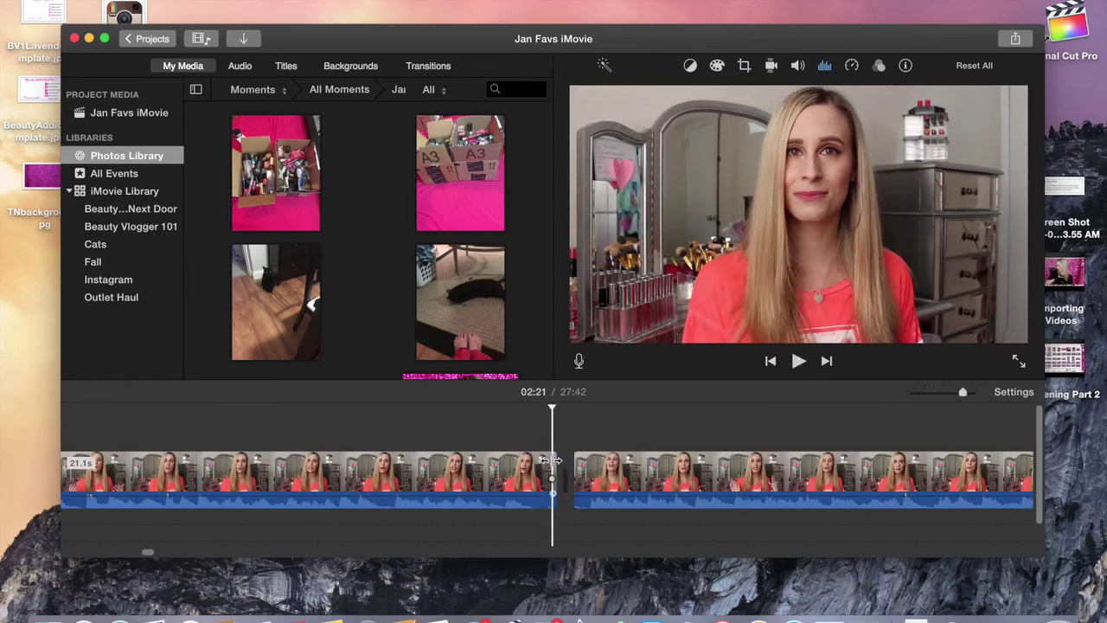
pyautogui.press('space')
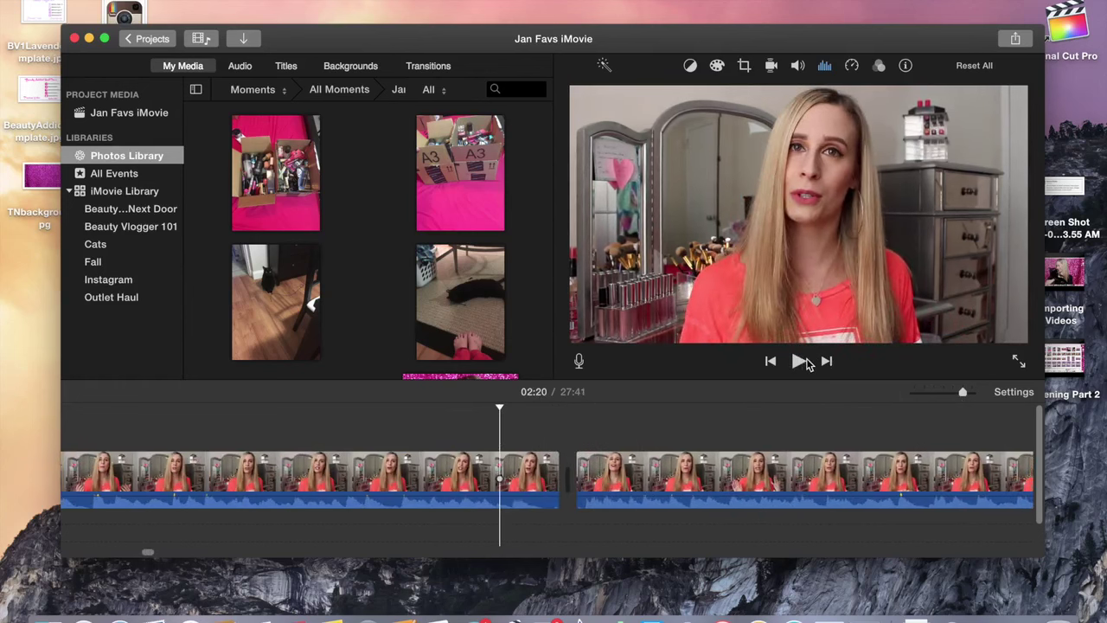
# Play the timeline on from about 02:20 and examine the cut that follows
pyautogui.press('super+equal')
pyautogui.moveTo(159, 554); pyautogui.dragTo(202, 554)
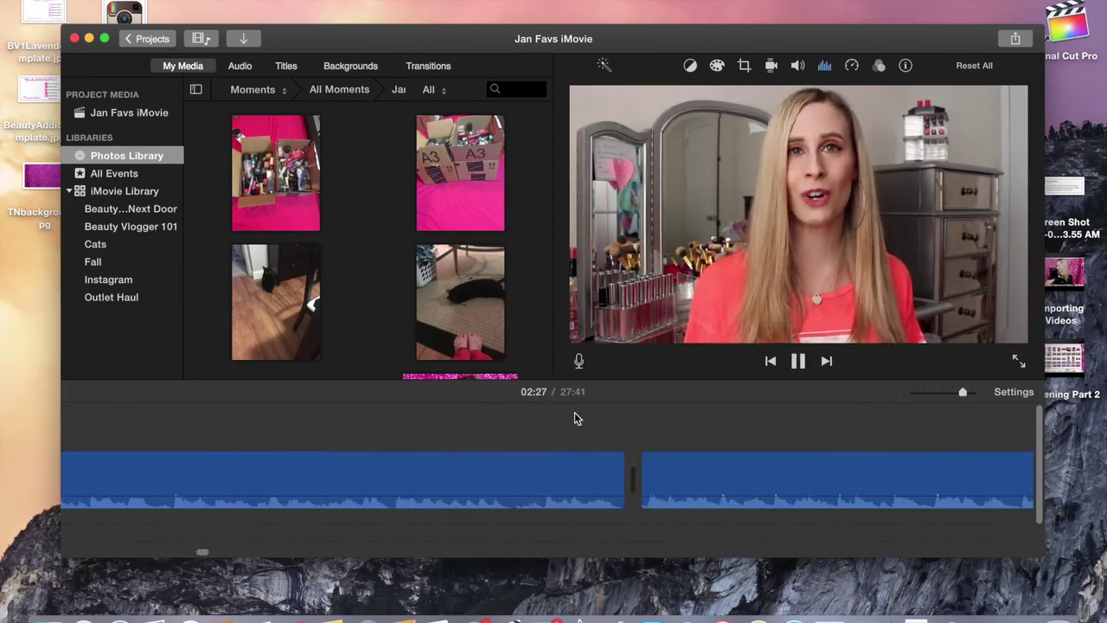
pyautogui.click(554, 433)
pyautogui.click(798, 361)
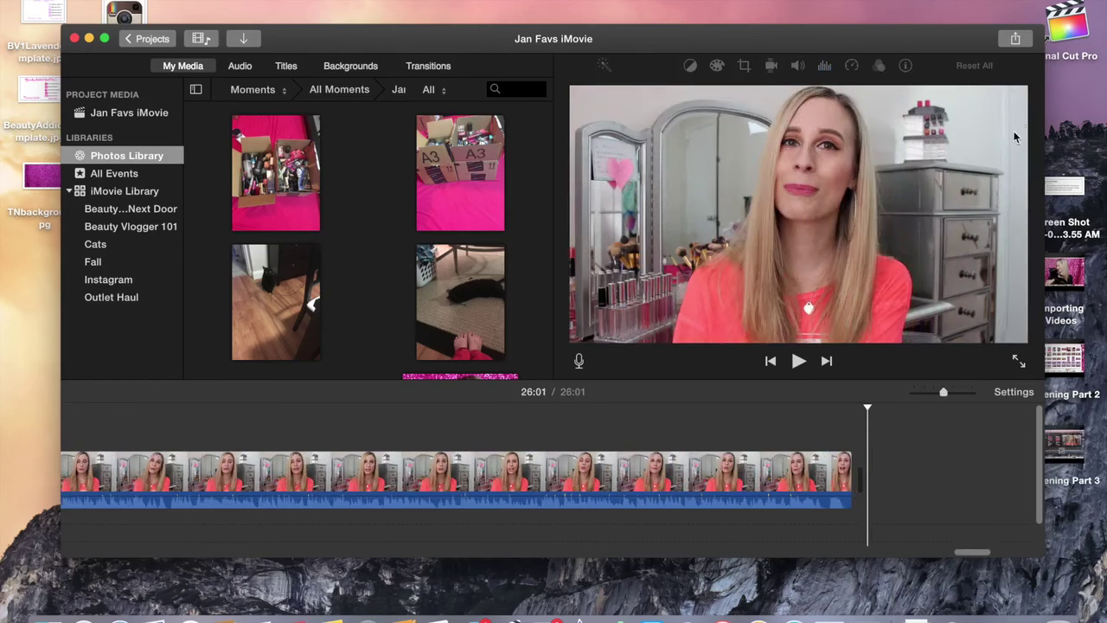
# Export the finished movie as a 1080p high-quality video file named Jan Favs iMovie on the Desktop
pyautogui.click(1015, 41)
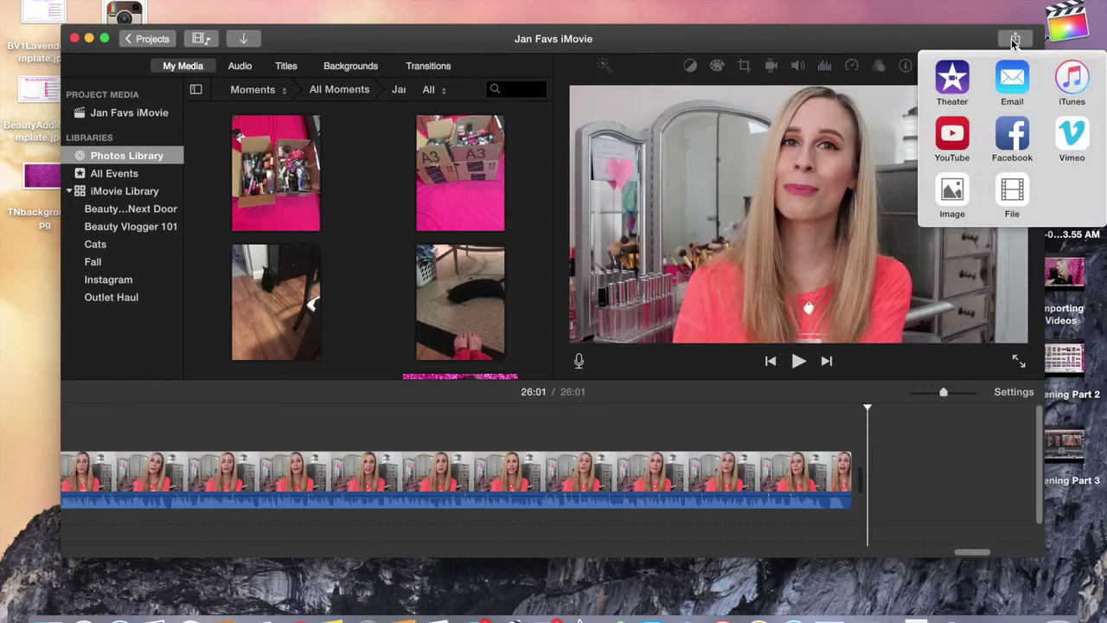
pyautogui.click(1012, 191)
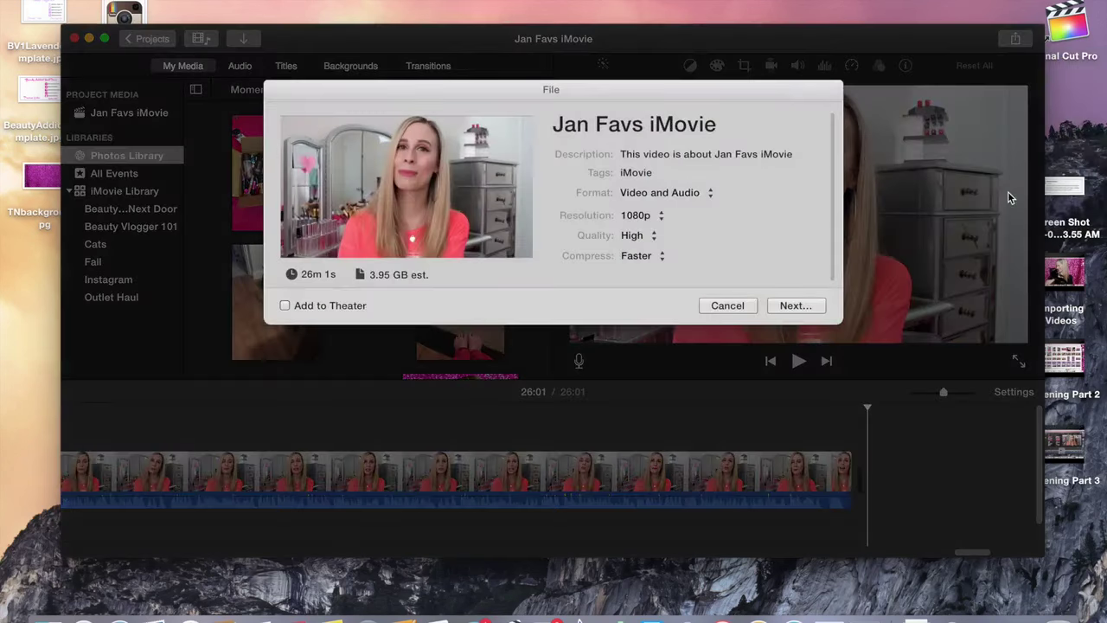
pyautogui.click(781, 304)
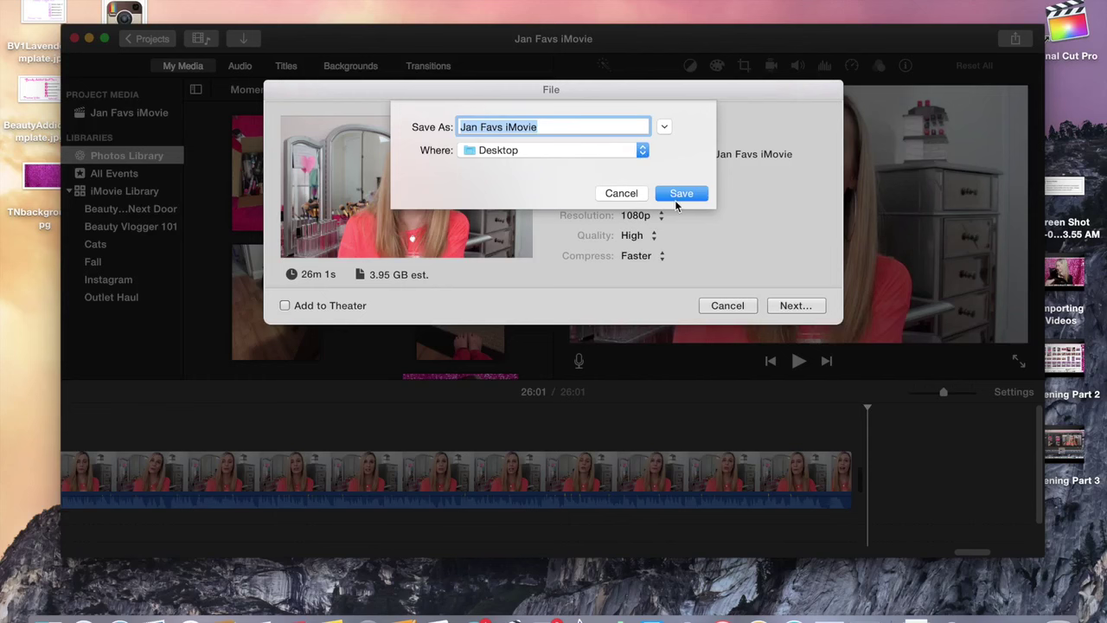
pyautogui.click(657, 192)
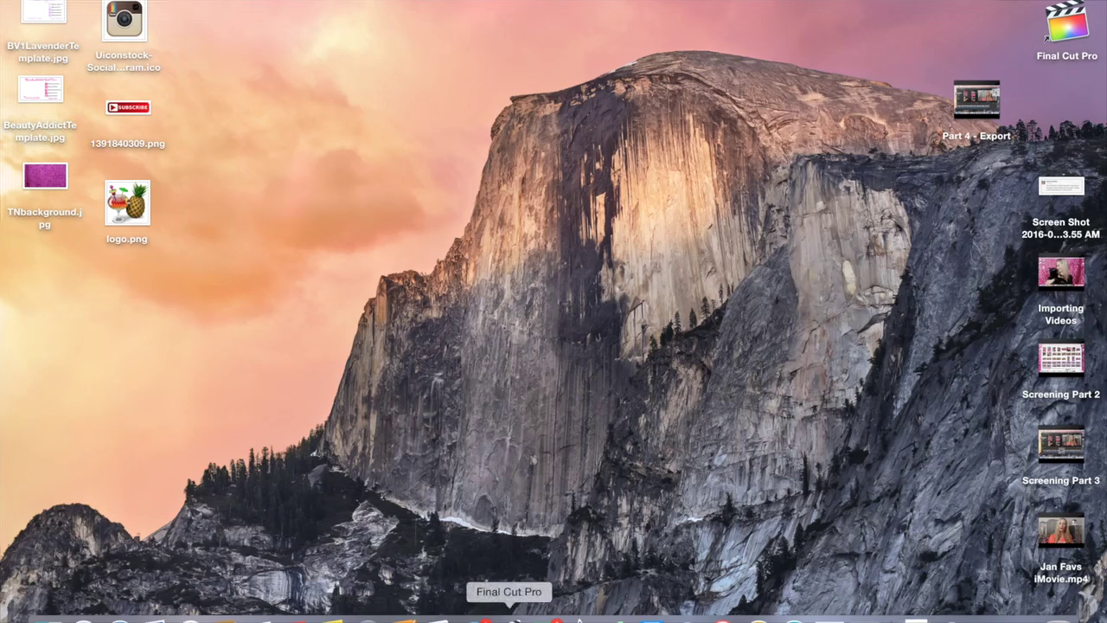
# Switch to Final Cut Pro and move the Makeup Collection Declutter project to the Trash, including its unreferenced media
pyautogui.click(511, 617)
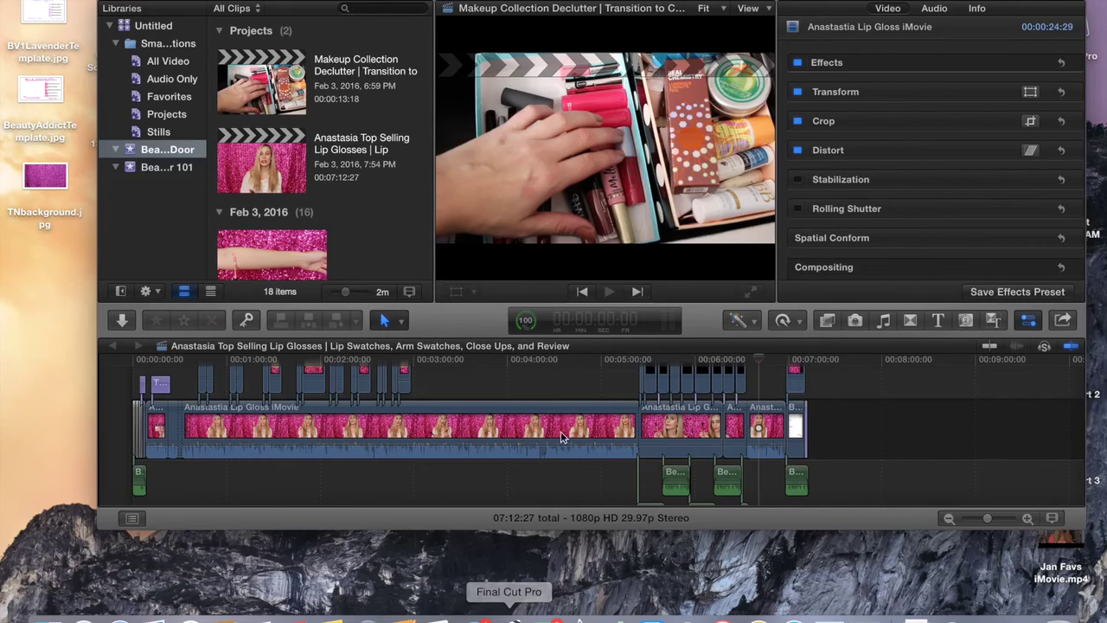
pyautogui.doubleClick(286, 86)
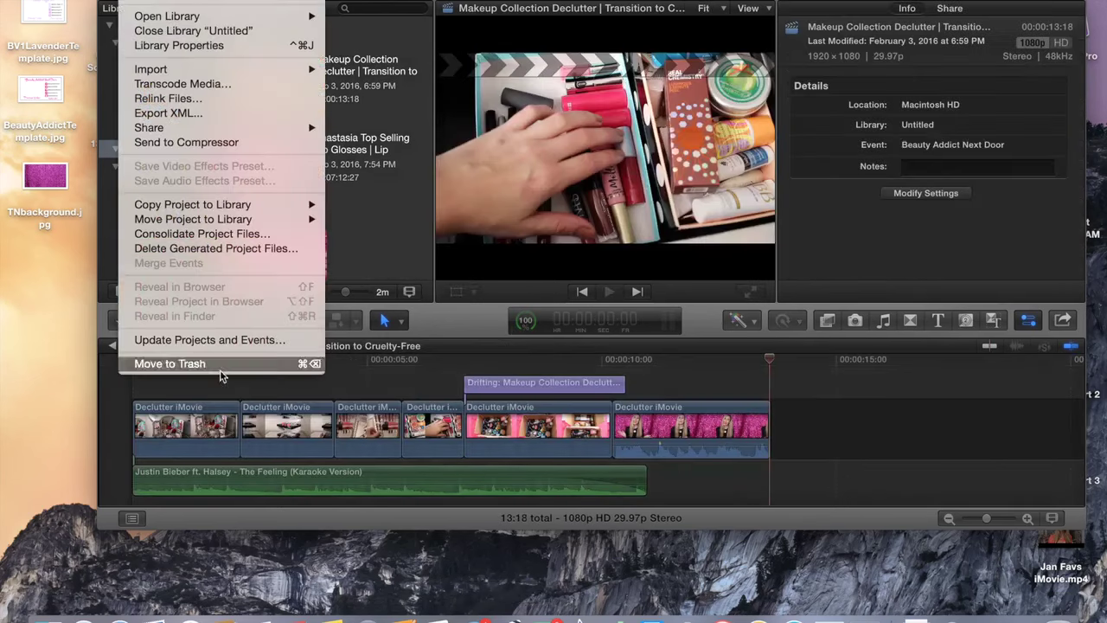
pyautogui.click(213, 370)
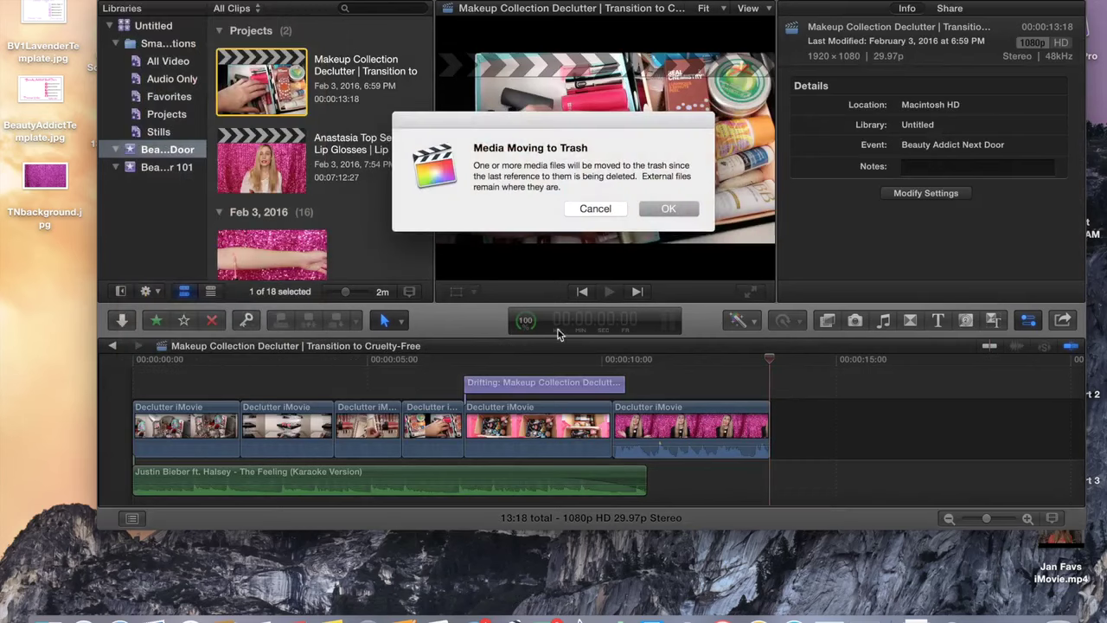
pyautogui.click(688, 212)
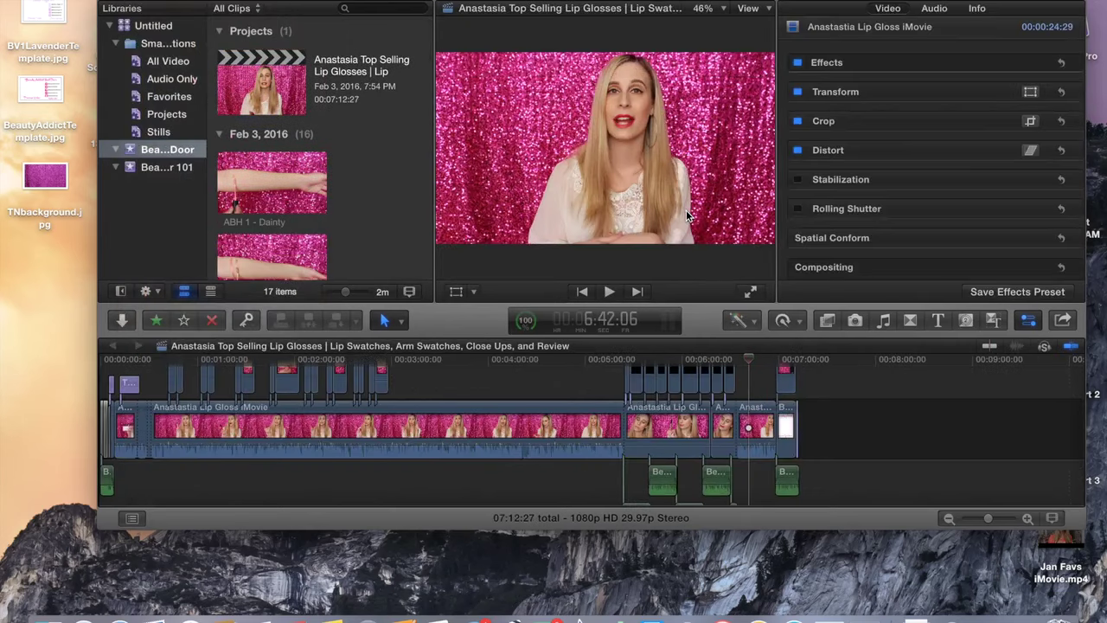
# Move the first six Feb 3, 2016 arm-swatch clips, starting with ABH 1 - Dainty and ABH 2 - Gilded, to the Trash
pyautogui.click(272, 181)
pyautogui.keyDown('shift'); pyautogui.click(271, 256); pyautogui.keyUp('shift')
pyautogui.click(130, 0)
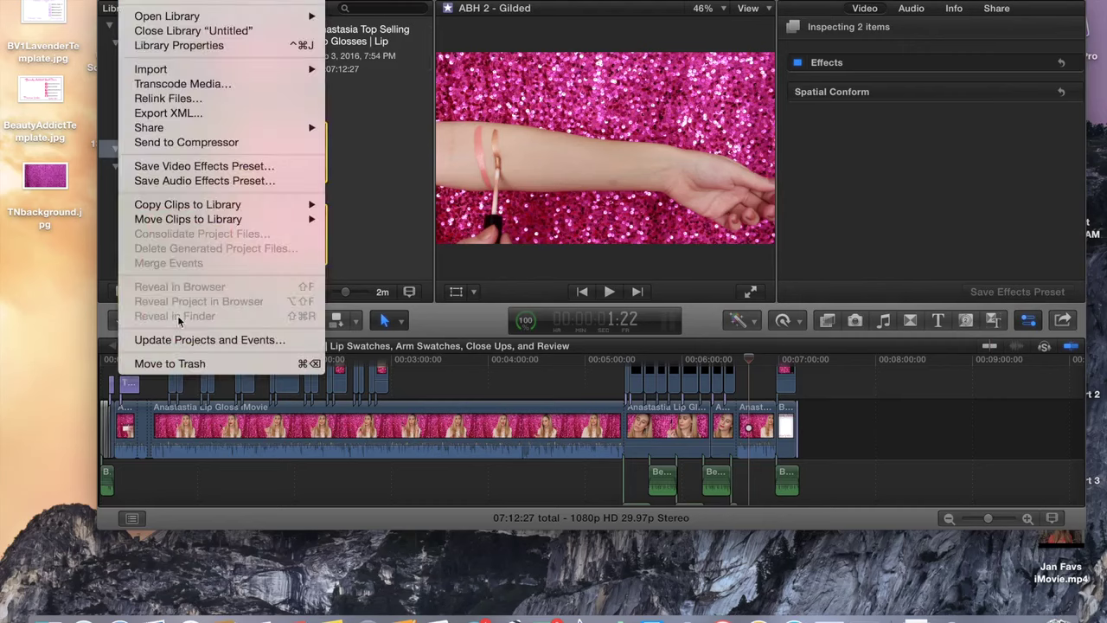
pyautogui.press('Escape')
pyautogui.scroll(-5, 271, 199)
pyautogui.click(271, 152)
pyautogui.keyDown('shift'); pyautogui.click(259, 230); pyautogui.keyUp('shift')
pyautogui.click(130, 0)
pyautogui.click(165, 372)
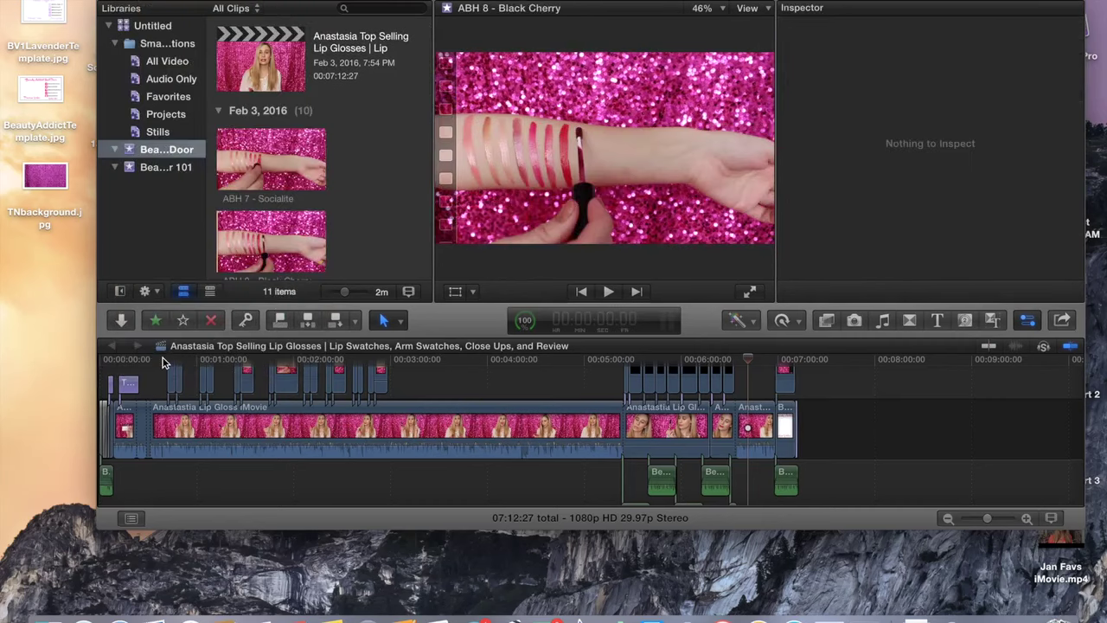
# Move the ABH 7 - Socialite and ABH 8 - Black Cherry clips to the Trash
pyautogui.click(272, 161)
pyautogui.keyDown('shift'); pyautogui.click(272, 242); pyautogui.keyUp('shift')
pyautogui.click(130, 0)
pyautogui.click(148, 363)
# Move all remaining Feb 3, 2016 clips to the Trash, leaving only the Anastasia Top Selling Lip Glosses project in the event
pyautogui.click(272, 227)
pyautogui.click(130, 0)
pyautogui.click(165, 364)
pyautogui.click(130, 0)
pyautogui.click(165, 363)
pyautogui.click(130, 0)
pyautogui.click(174, 364)
pyautogui.click(130, 0)
pyautogui.click(173, 363)
pyautogui.click(130, 0)
pyautogui.click(173, 363)
pyautogui.click(130, 0)
pyautogui.click(230, 367)
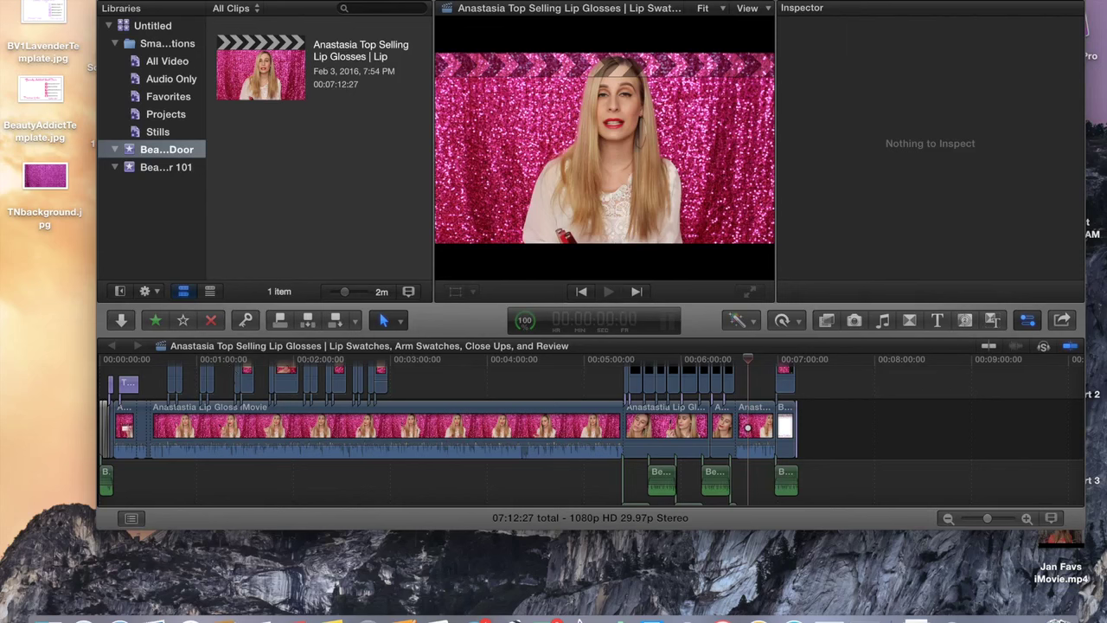
# Create a project named "Janaury 2016 Monthly Favorties | ColourPop, Anastasia, Too Faced, WetnWild, etc." in the Beauty Addict Next Door event
pyautogui.click(129, 0)
pyautogui.moveTo(171, 3)
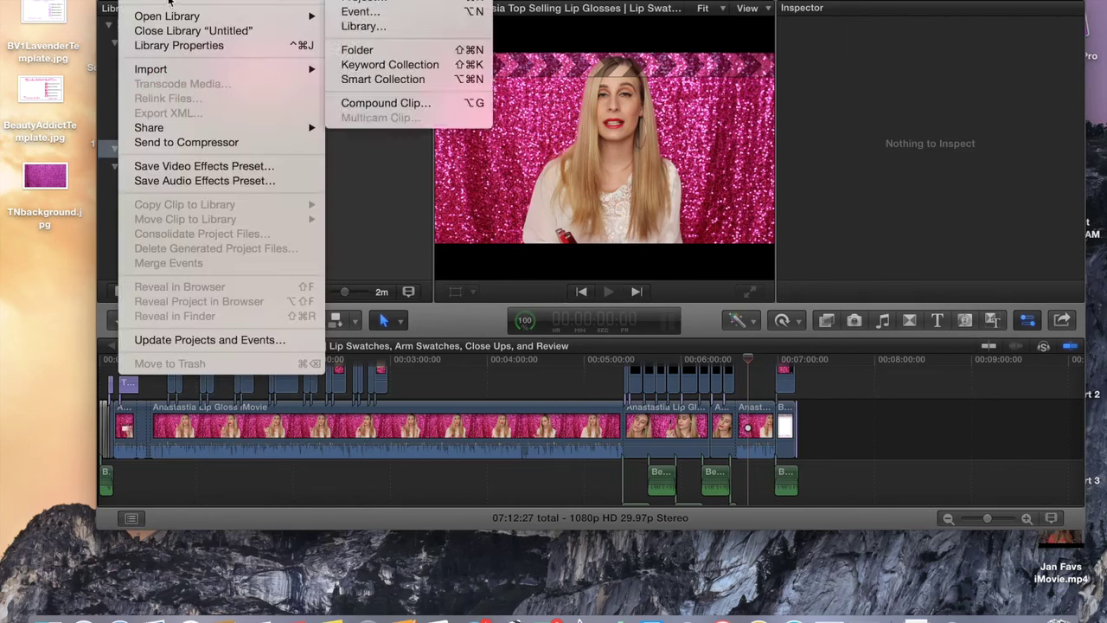
pyautogui.click(361, 2)
pyautogui.write('J')
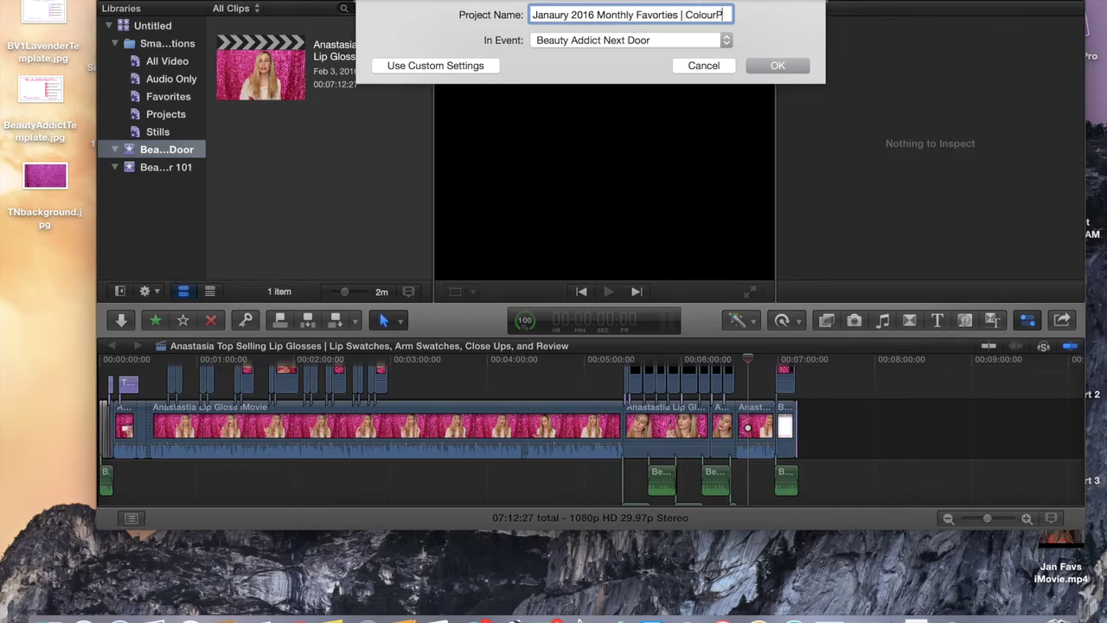
pyautogui.write('op, Anastasia, ')
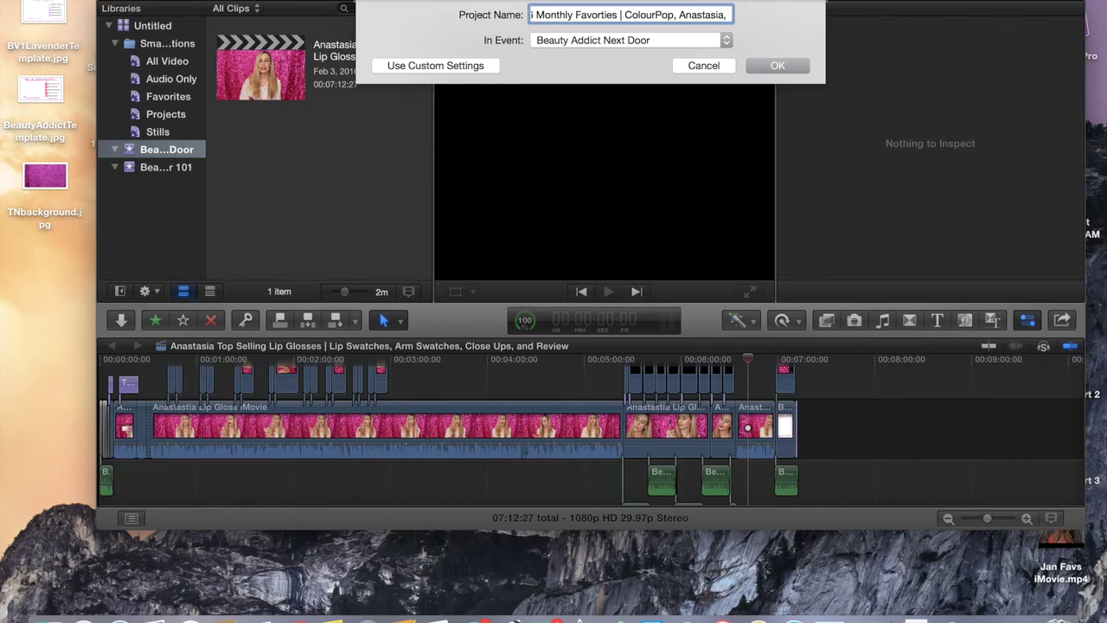
pyautogui.write('Too')
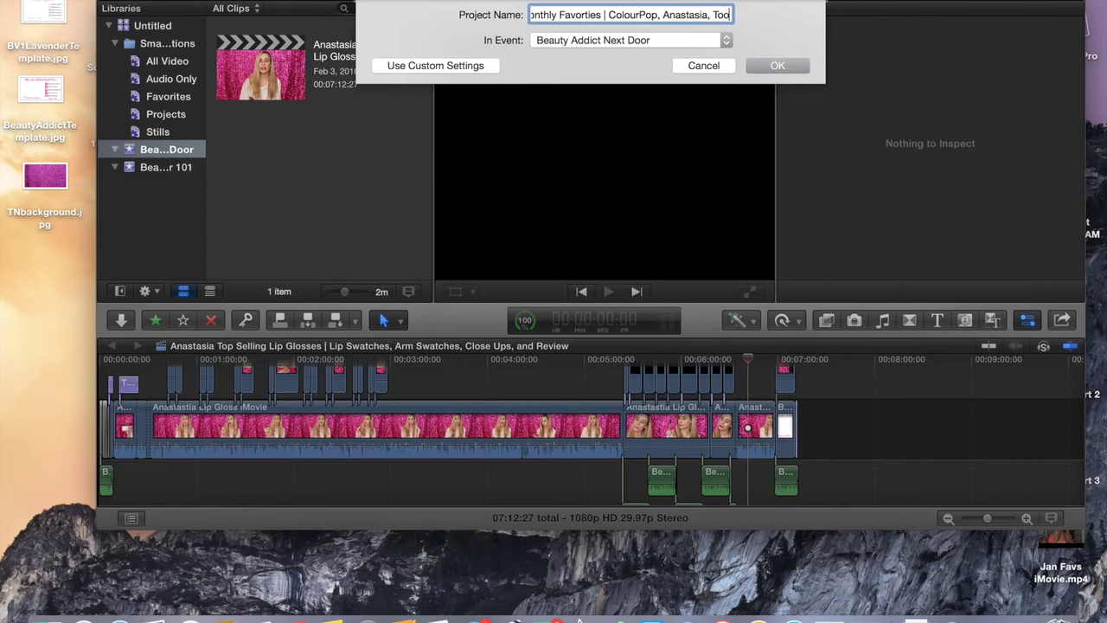
pyautogui.write(' Faced,')
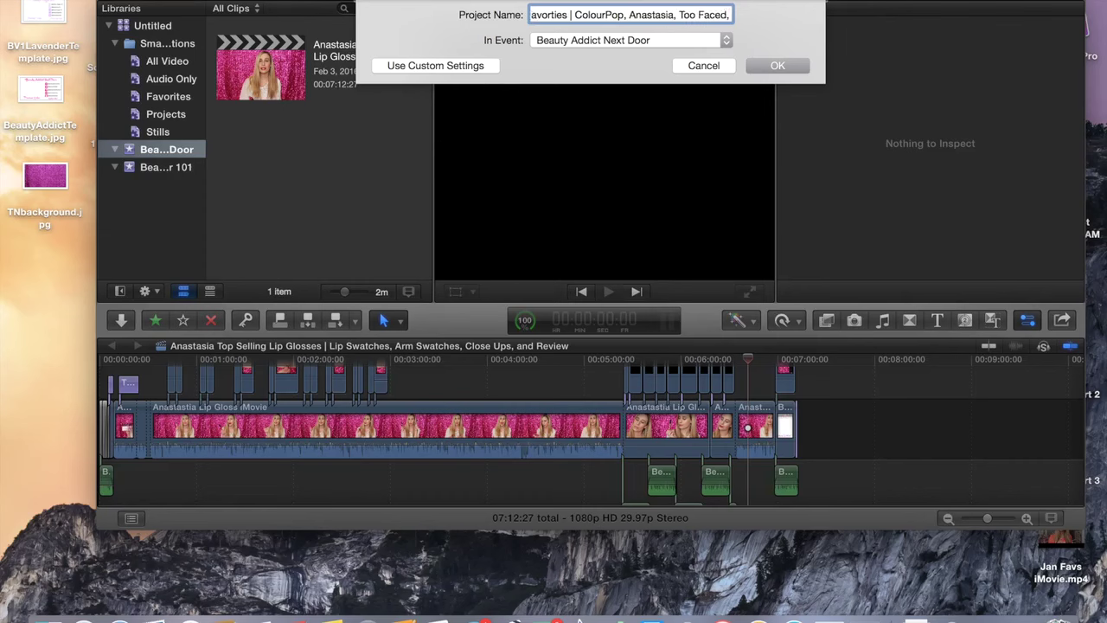
pyautogui.write(' WetnWild, etc.')
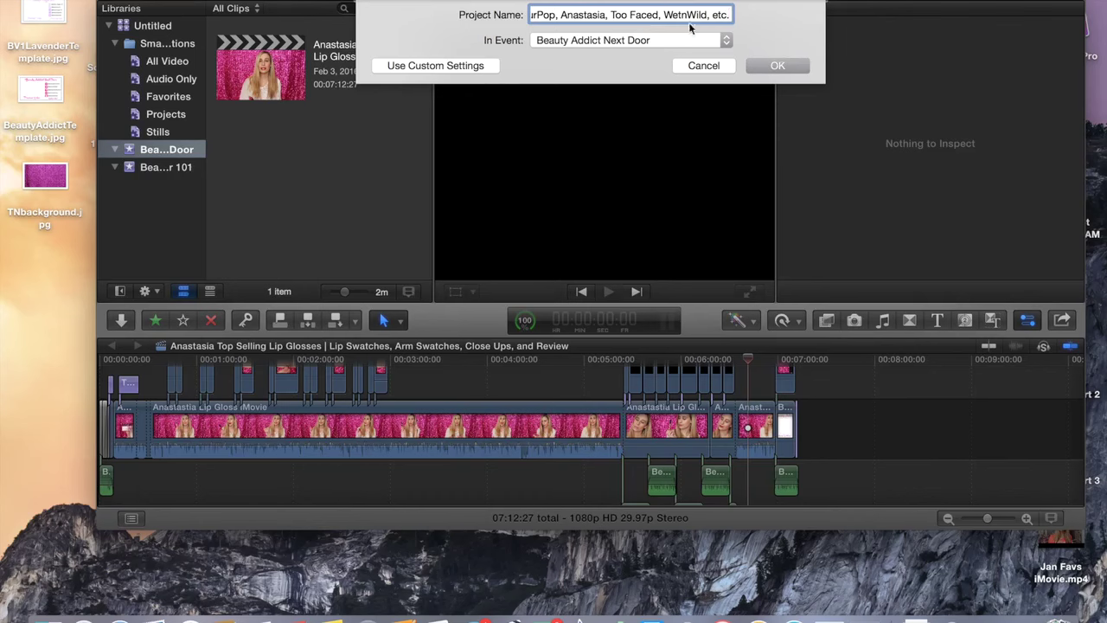
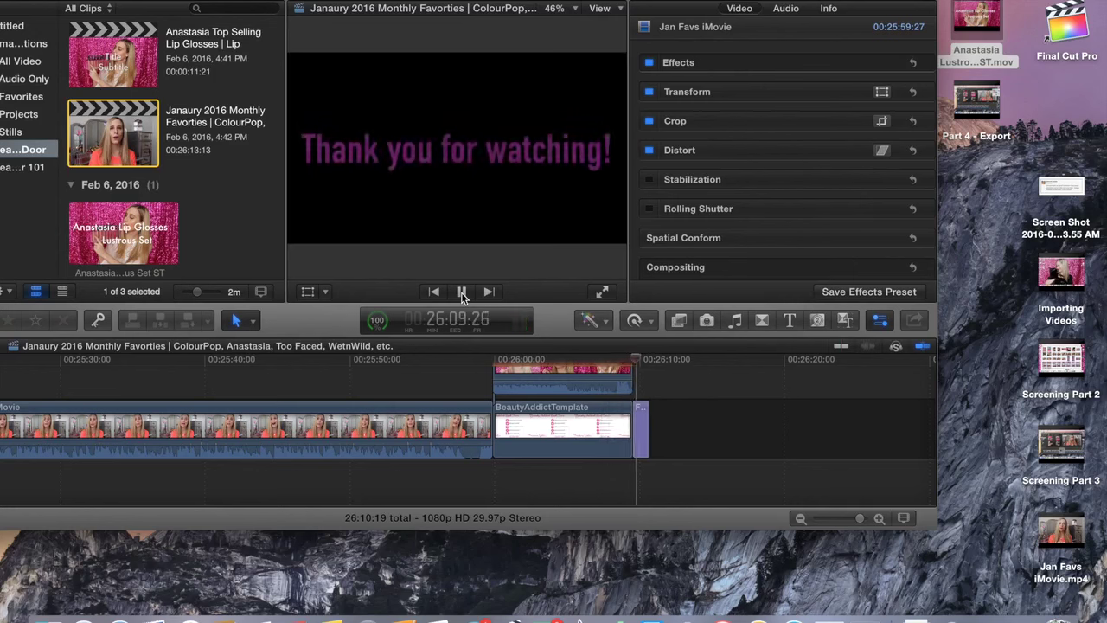
# Split the Jan Favs iMovie clip at 08:19:15, where the open eyeshadow palette is held up
pyautogui.click(461, 295)
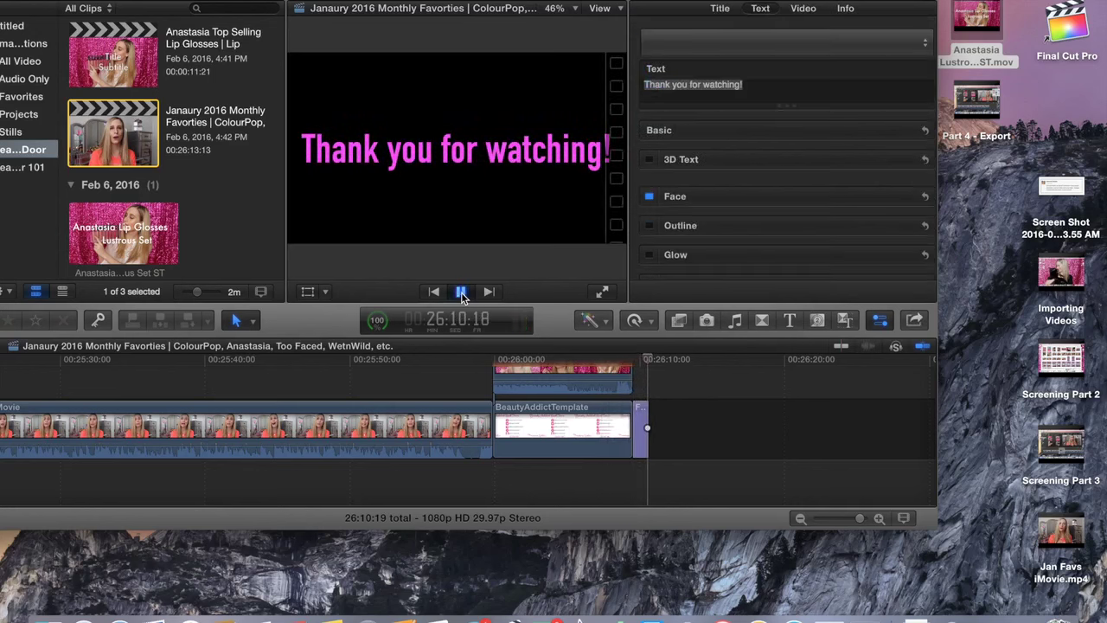
pyautogui.click(569, 380)
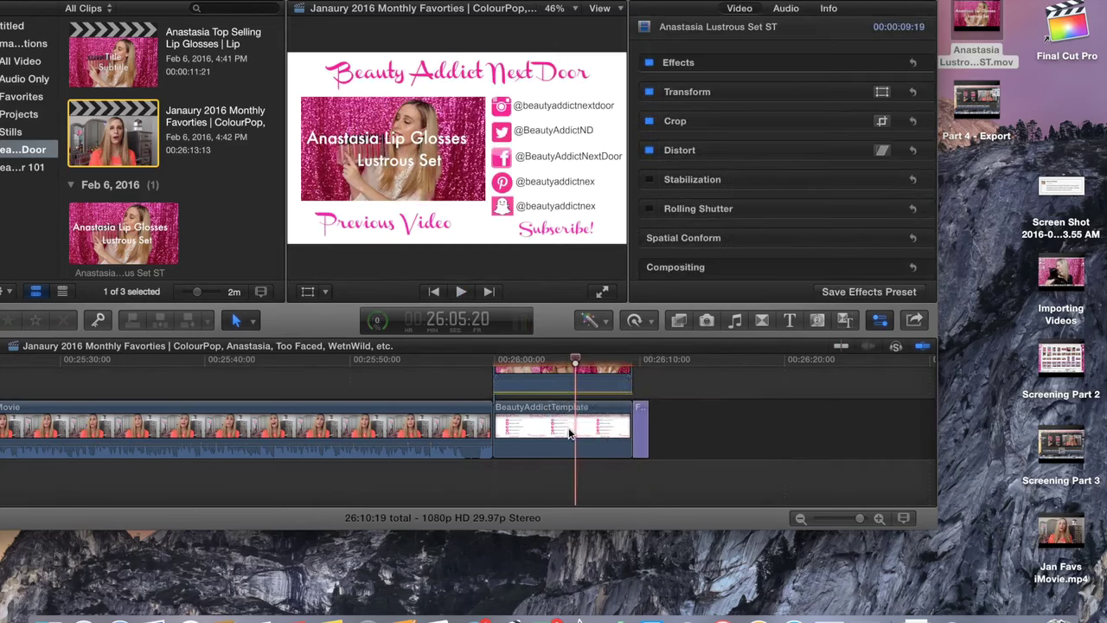
pyautogui.hscroll(-5, 519, 389)
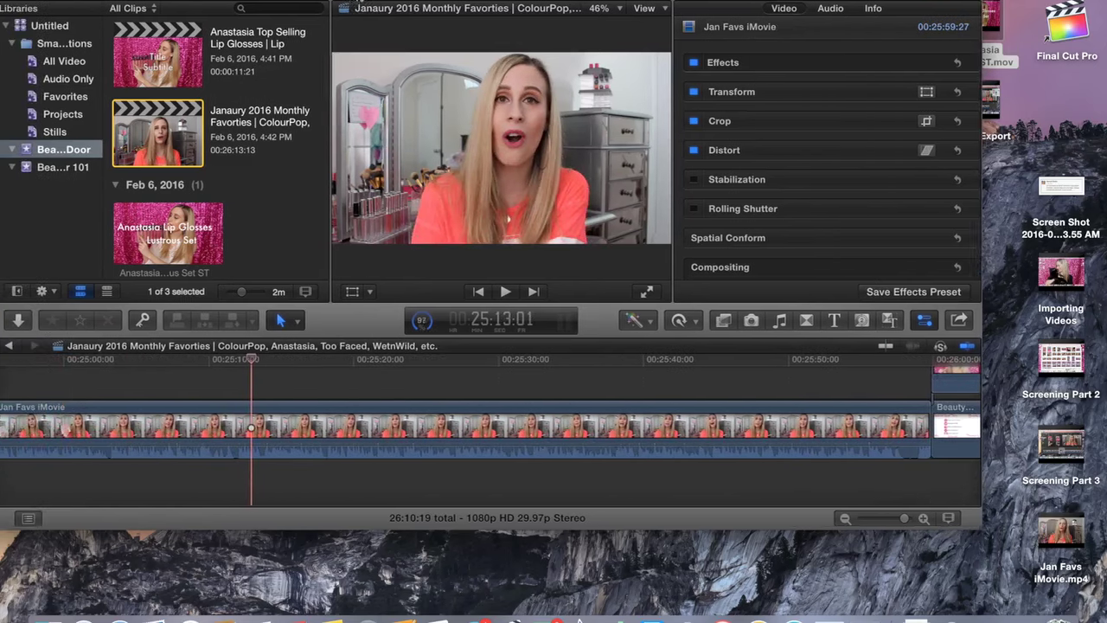
pyautogui.moveTo(303, 7); pyautogui.dragTo(367, 7)
pyautogui.moveTo(923, 518); pyautogui.dragTo(894, 520)
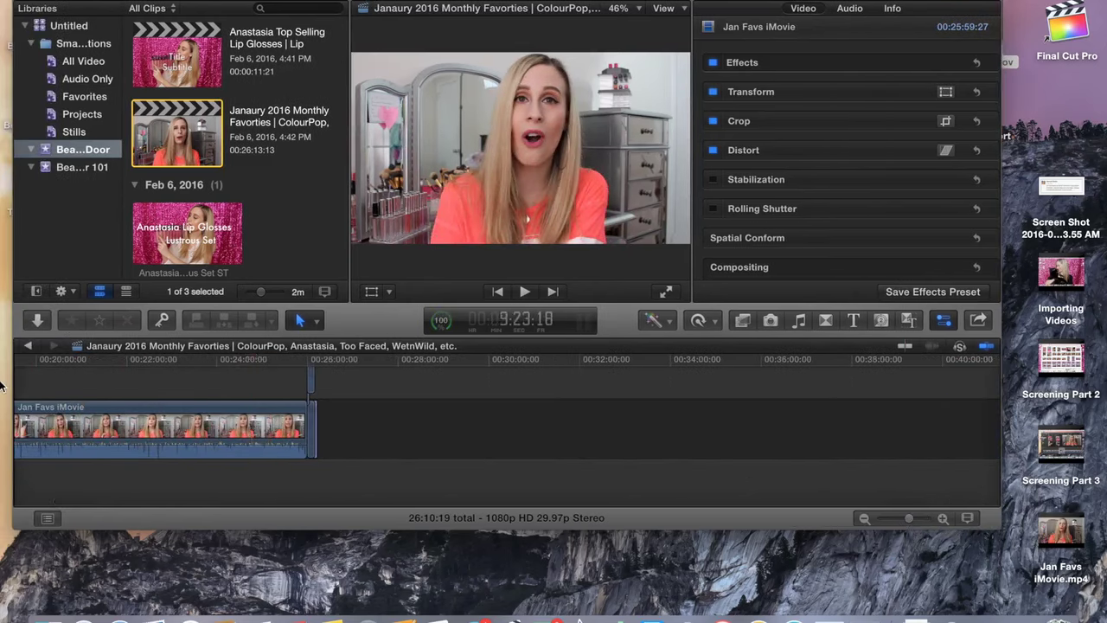
pyautogui.hscroll(-10, 132, 365)
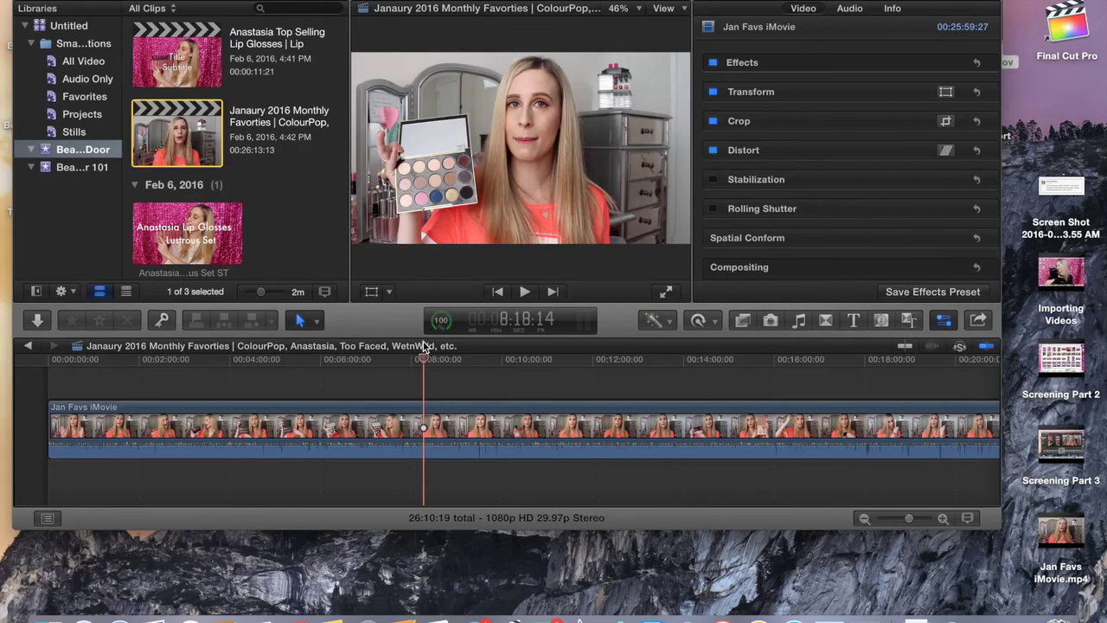
pyautogui.press('super+b')
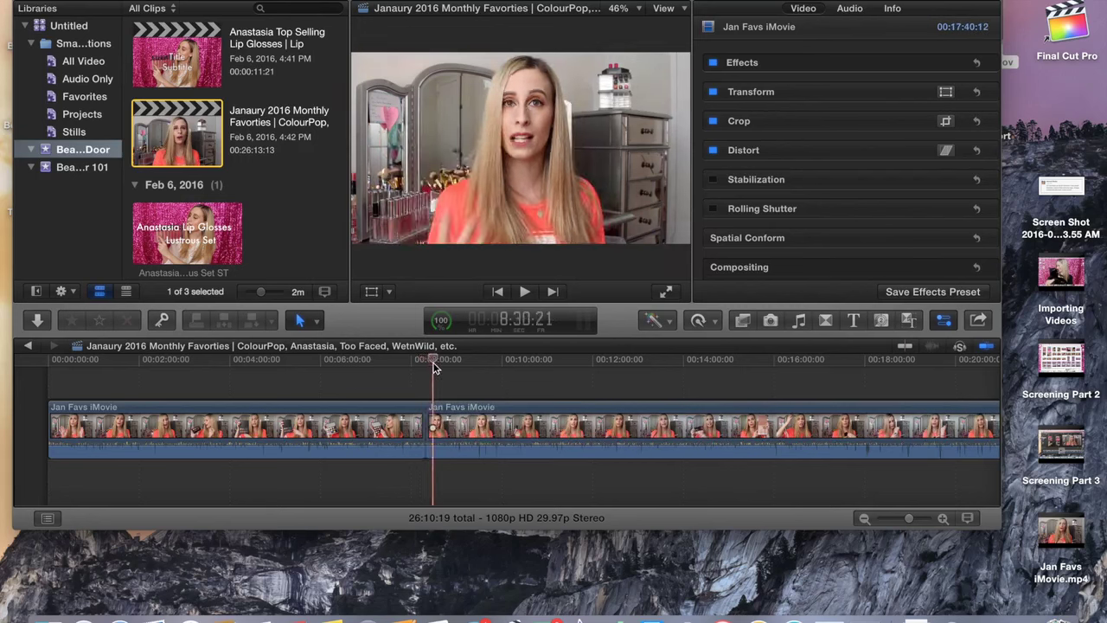
# Play on from the cut, split the clip again at 08:25:11, and select the short palette segment
pyautogui.moveTo(917, 520); pyautogui.dragTo(924, 520)
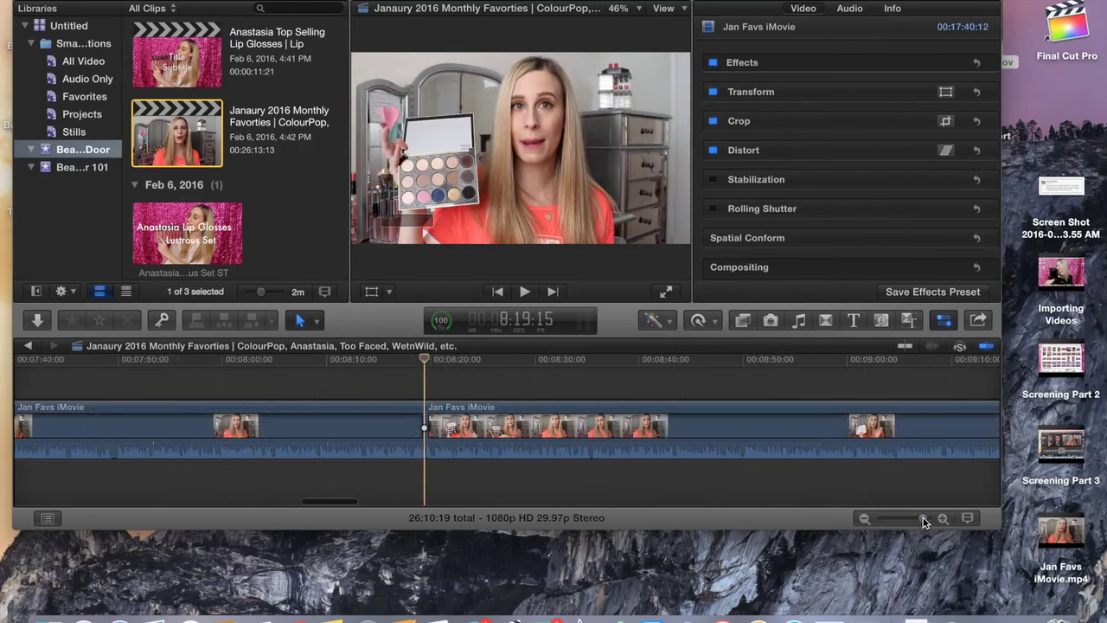
pyautogui.click(526, 292)
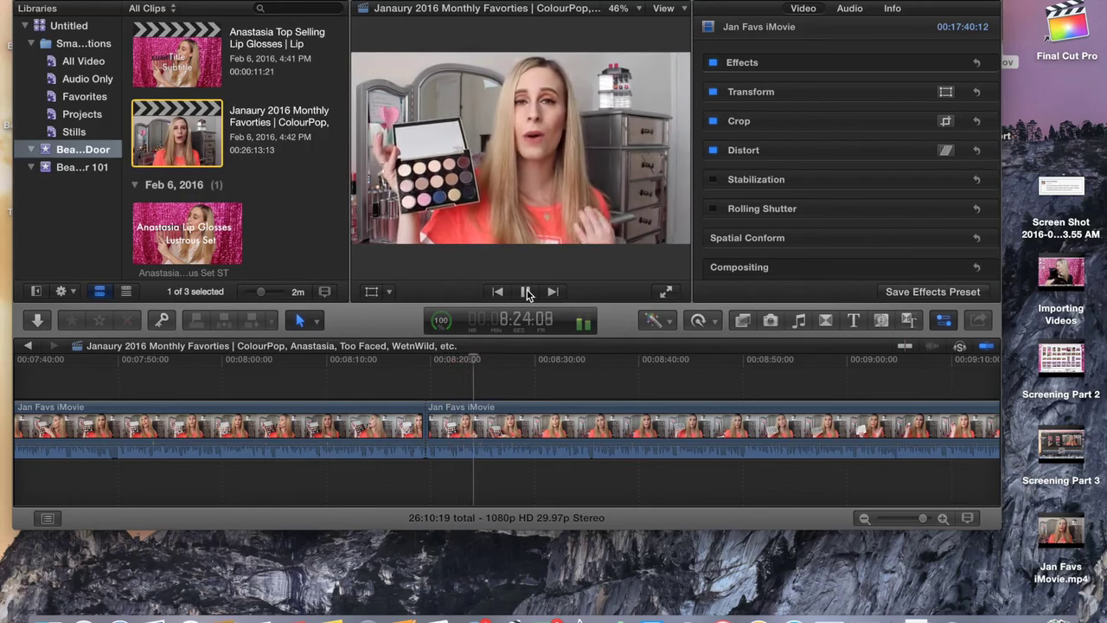
pyautogui.click(526, 293)
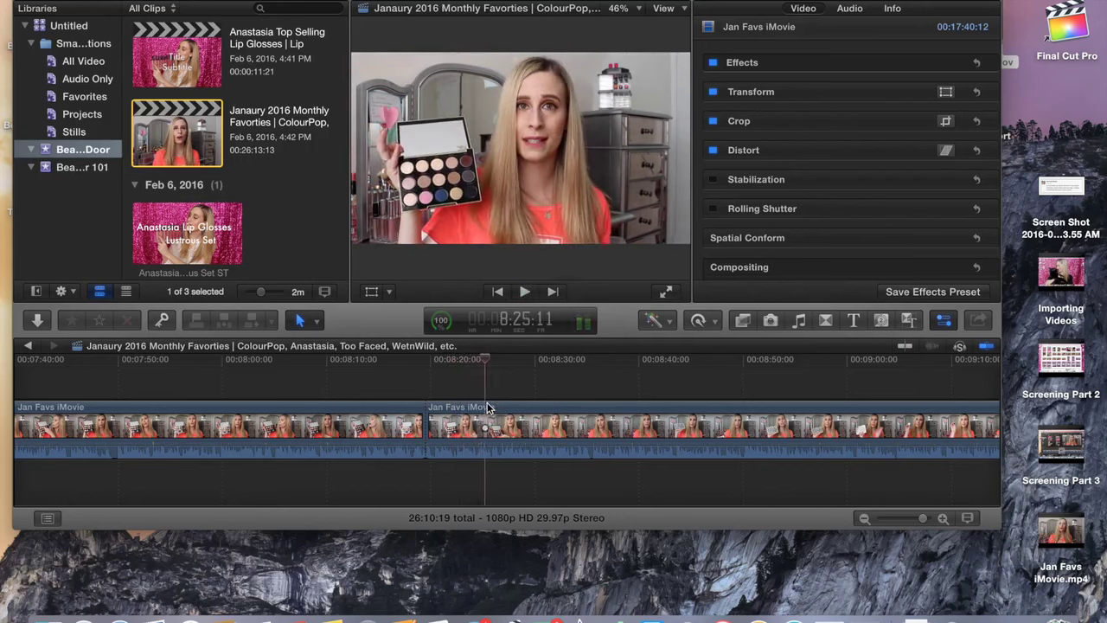
pyautogui.click(487, 407)
pyautogui.press('super+b')
pyautogui.click(470, 407)
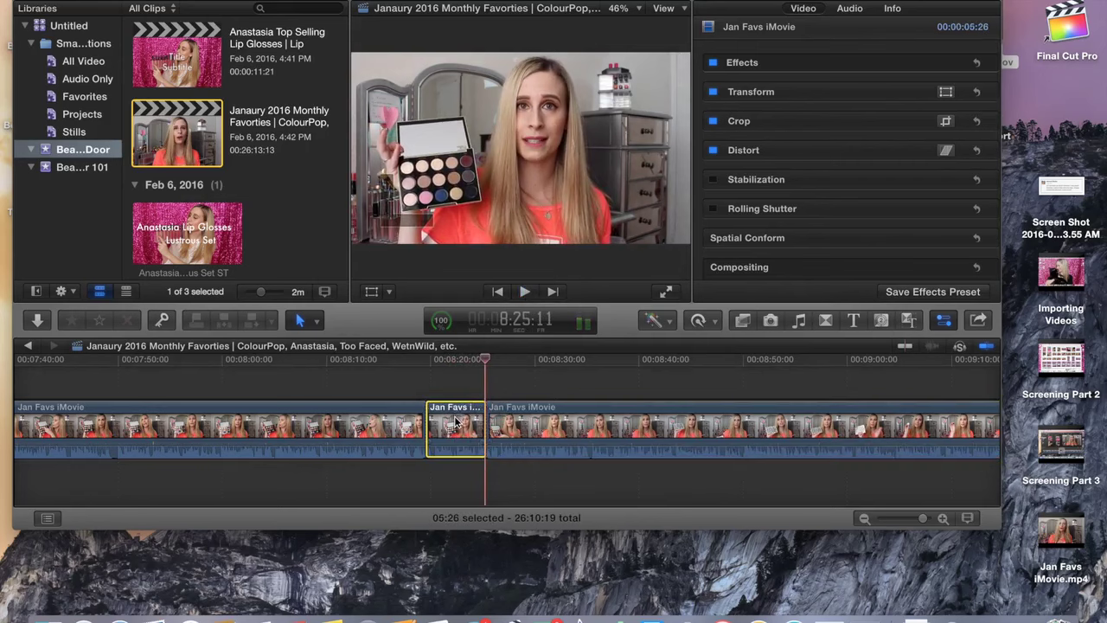
# Paste a copy of the palette segment at the start of the timeline and trim it to a duration of 4:23
pyautogui.press('Home')
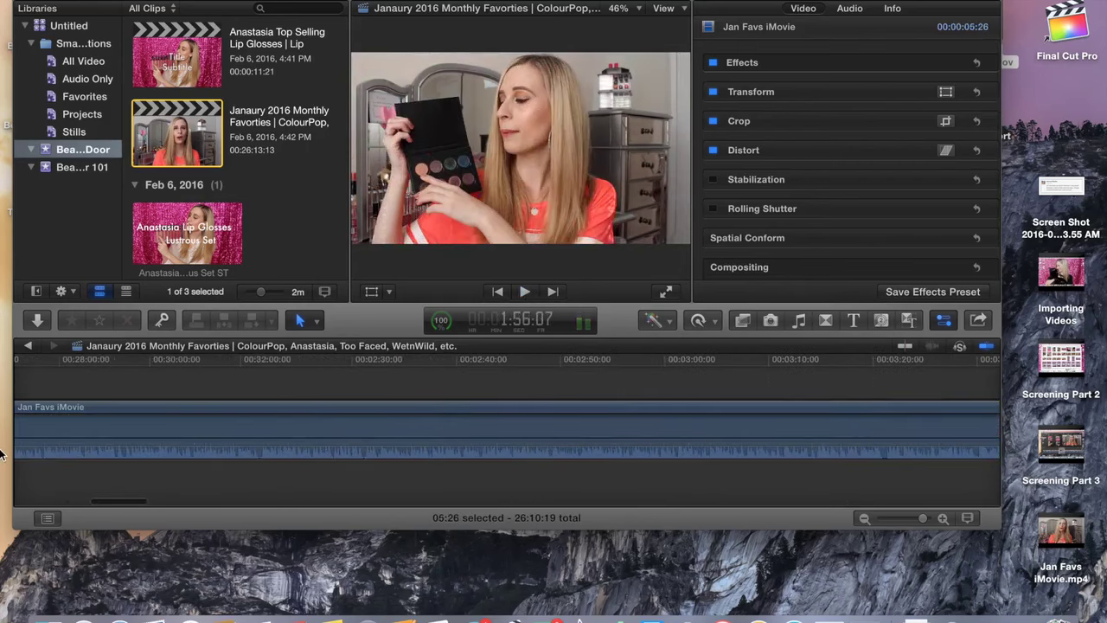
pyautogui.press('super+v')
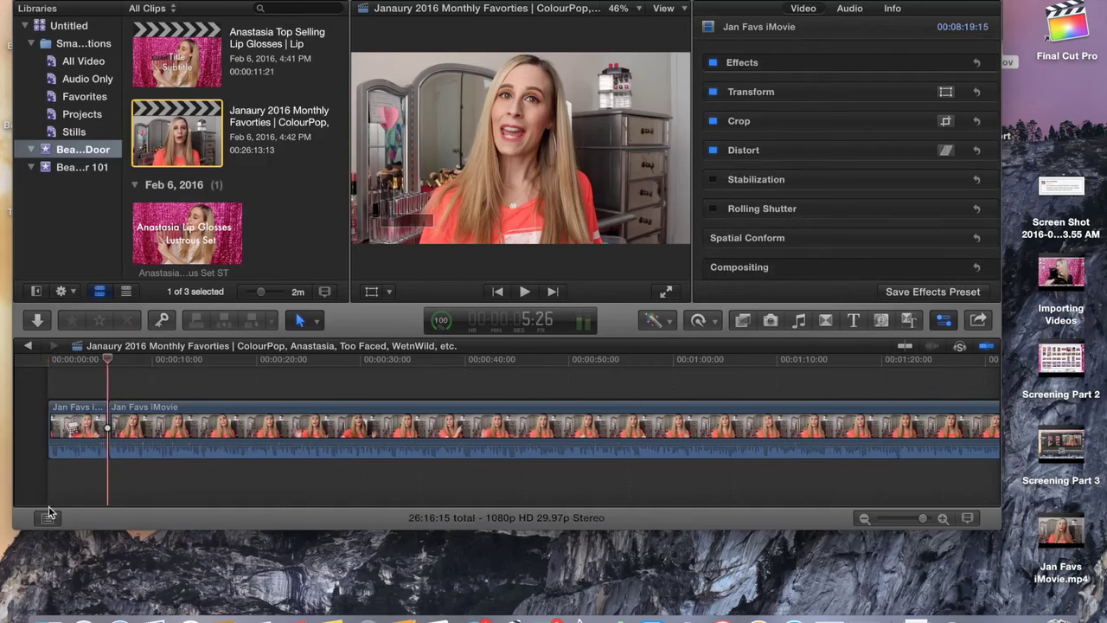
pyautogui.moveTo(78, 437); pyautogui.dragTo(95, 418)
# Join the three main Jan Favs iMovie pieces following the opening palette clip back into one clip
pyautogui.moveTo(923, 518); pyautogui.dragTo(911, 518)
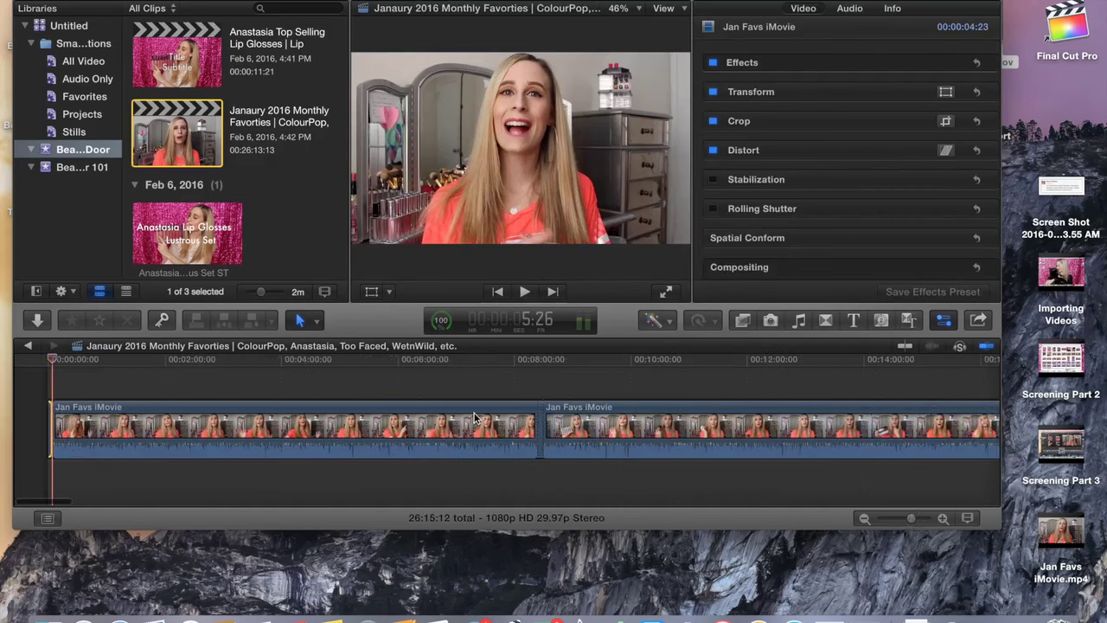
pyautogui.press('super+a')
pyautogui.click(130, 0)
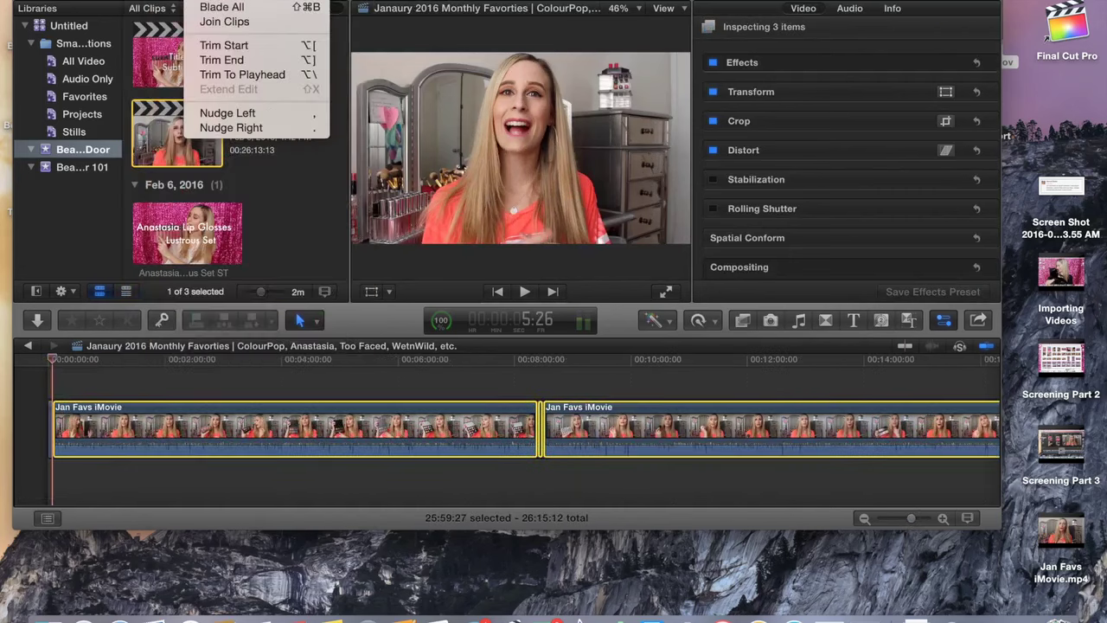
pyautogui.click(224, 22)
pyautogui.click(660, 372)
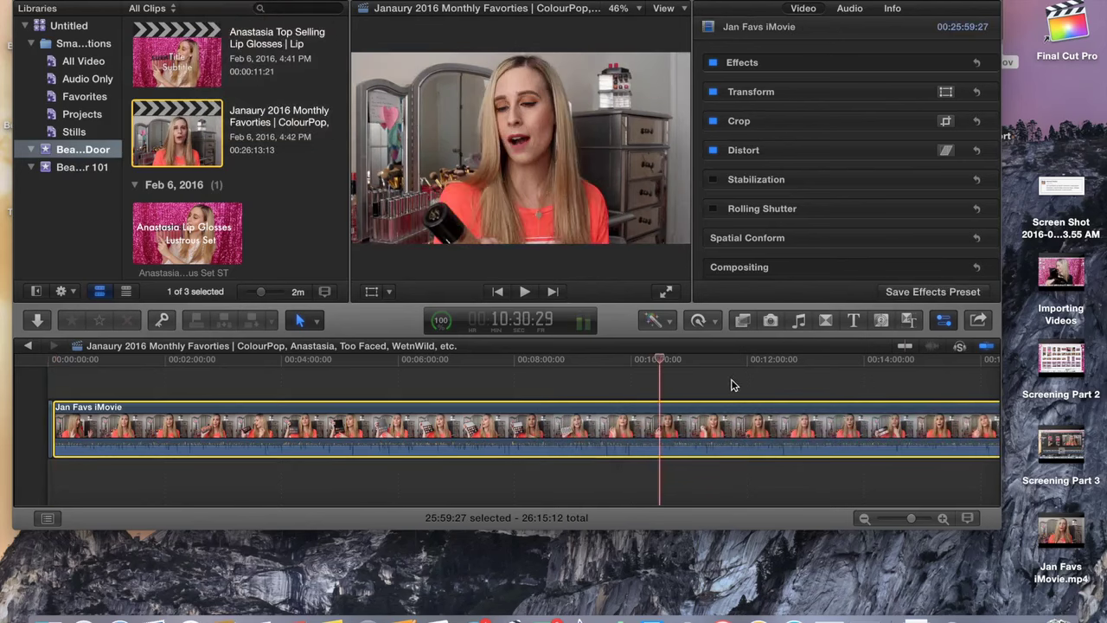
pyautogui.click(732, 383)
# Split the main Jan Favs iMovie clip at 17:31:12 and again at 17:46:02
pyautogui.moveTo(911, 518); pyautogui.dragTo(892, 518)
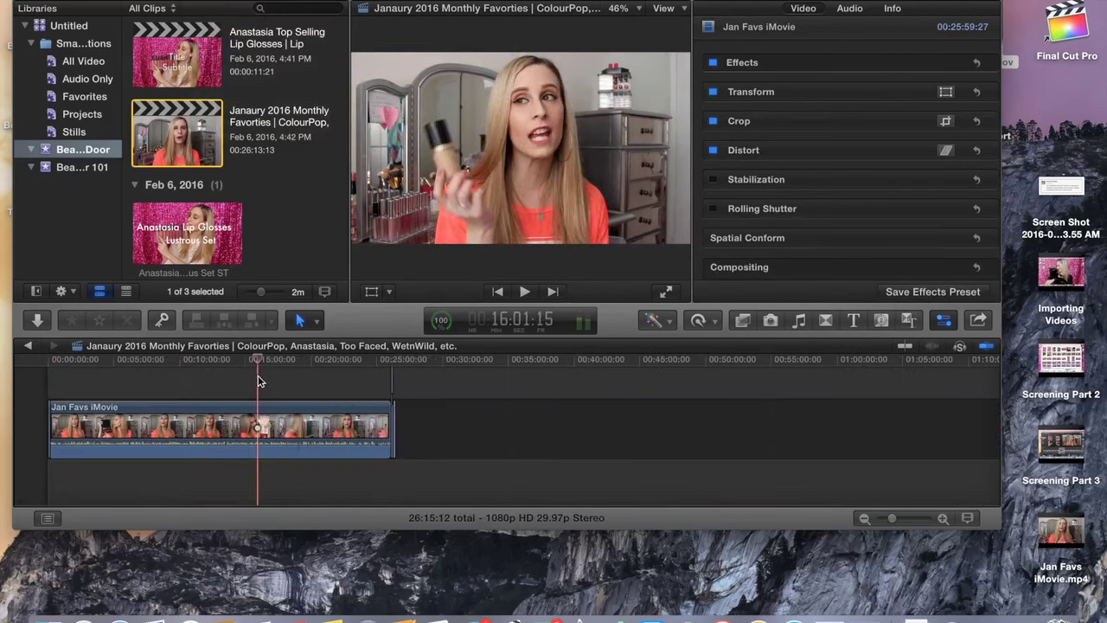
pyautogui.click(921, 518)
pyautogui.click(352, 364)
pyautogui.moveTo(352, 364); pyautogui.dragTo(553, 365)
pyautogui.moveTo(631, 383); pyautogui.dragTo(804, 386)
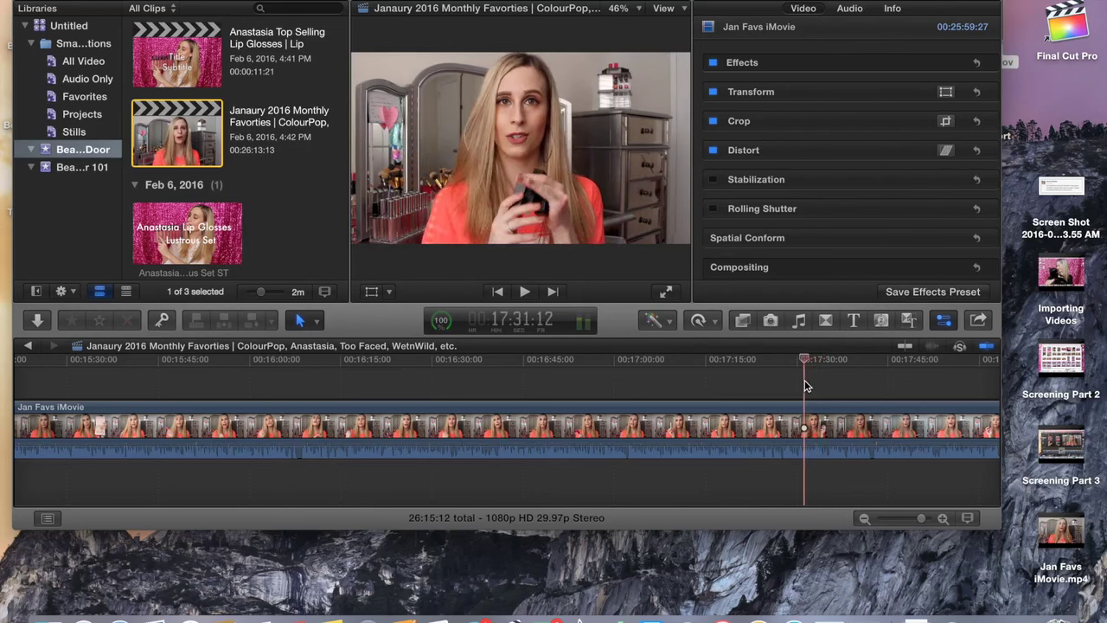
pyautogui.press('super+b')
pyautogui.moveTo(805, 368); pyautogui.dragTo(895, 372)
pyautogui.press('super+b')
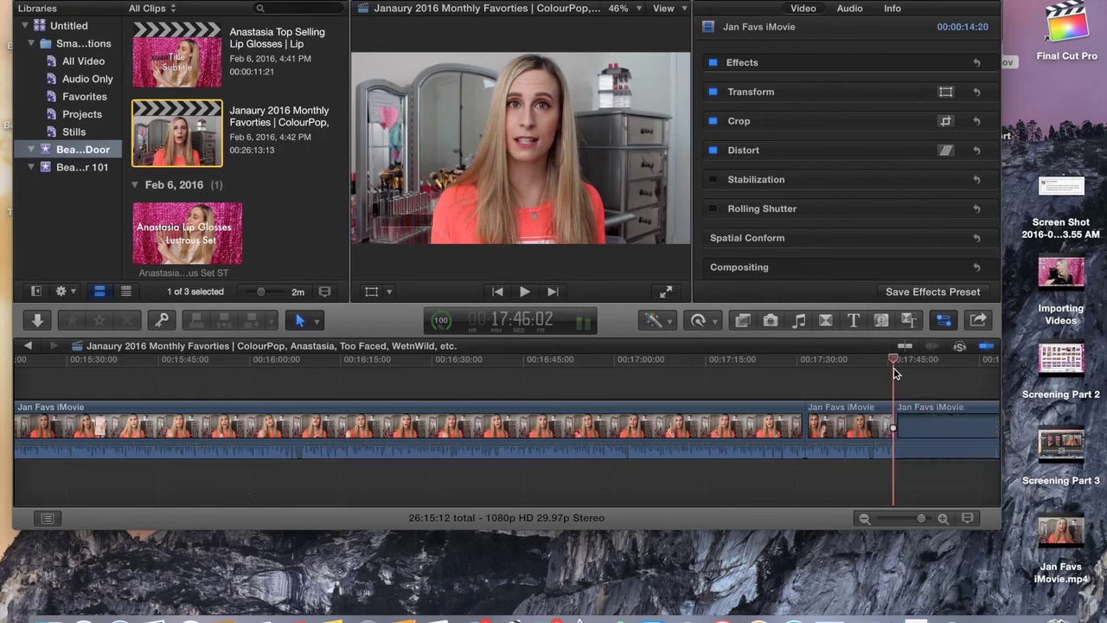
# Paste a copy of the segment between the two new cuts at the timeline start and lower its audio to silence
pyautogui.click(852, 415)
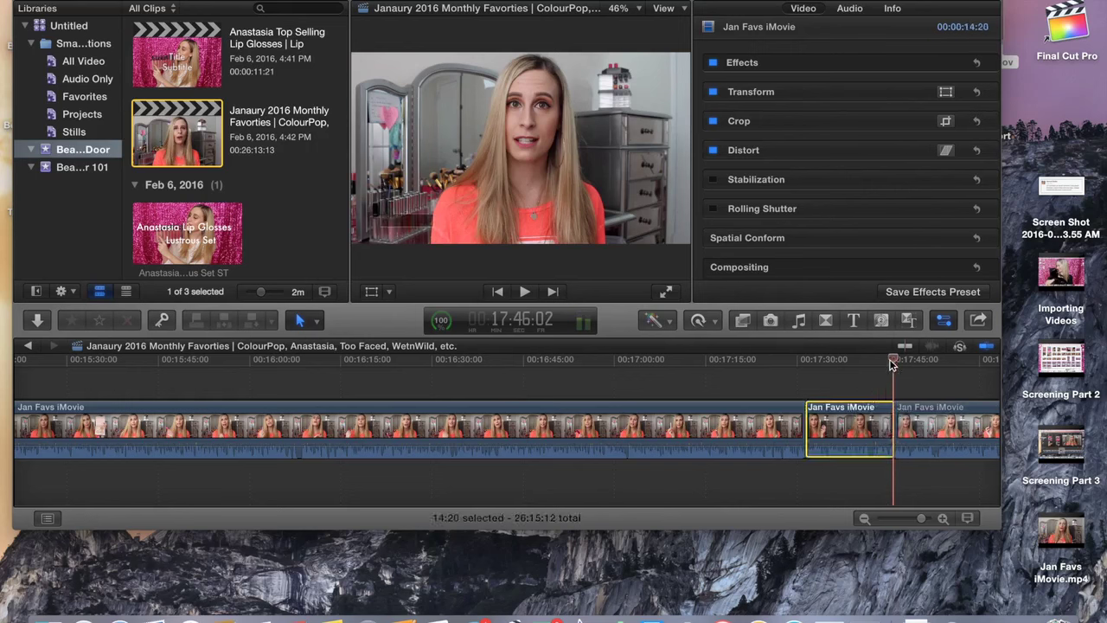
pyautogui.press('Home')
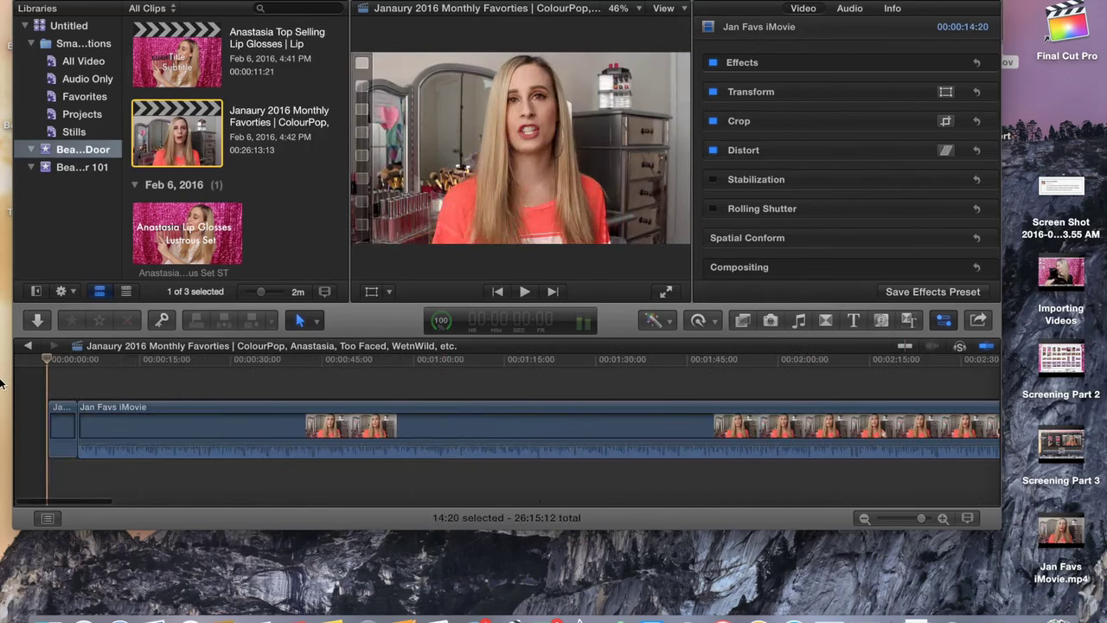
pyautogui.press('super+v')
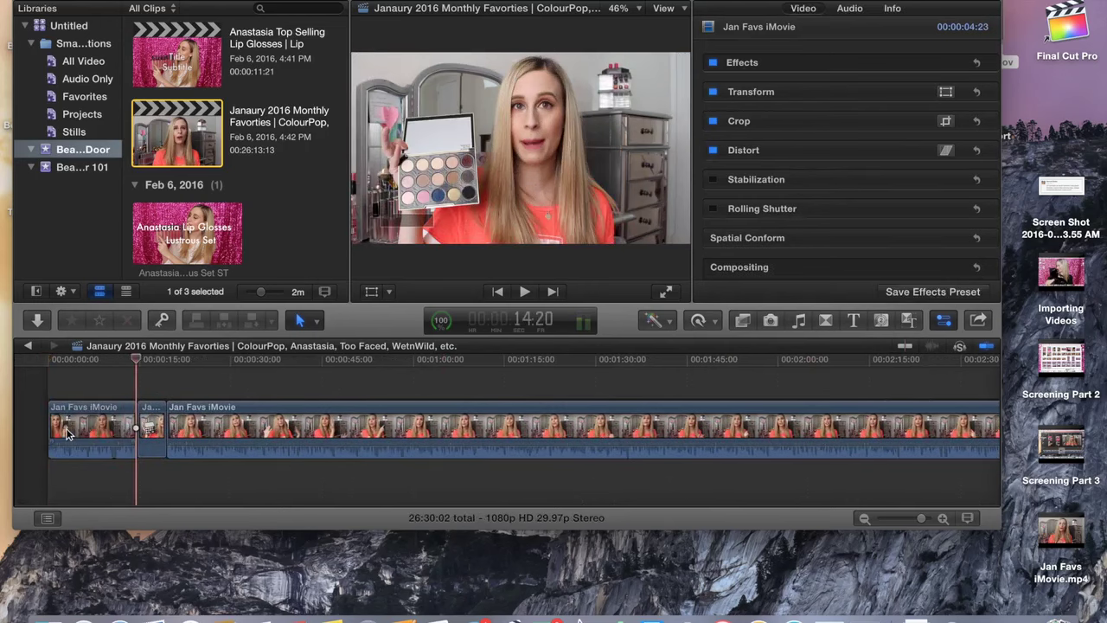
pyautogui.moveTo(73, 447); pyautogui.dragTo(75, 506)
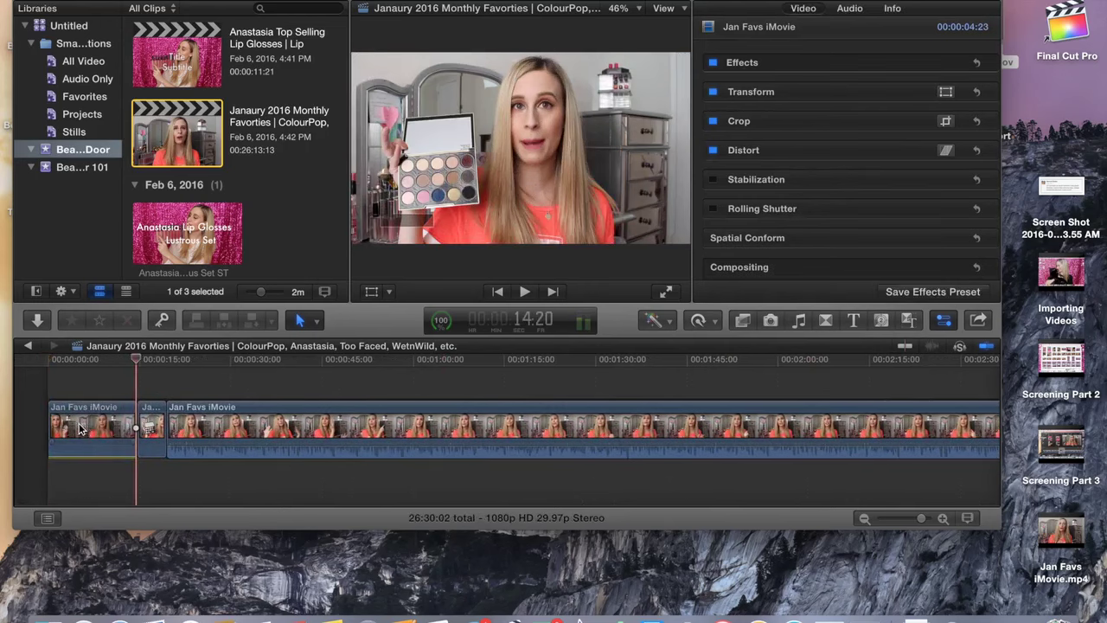
# Trim the start and end of the first opening clip to a duration of 3:06
pyautogui.moveTo(54, 424); pyautogui.dragTo(64, 424)
pyautogui.moveTo(136, 363); pyautogui.dragTo(105, 365)
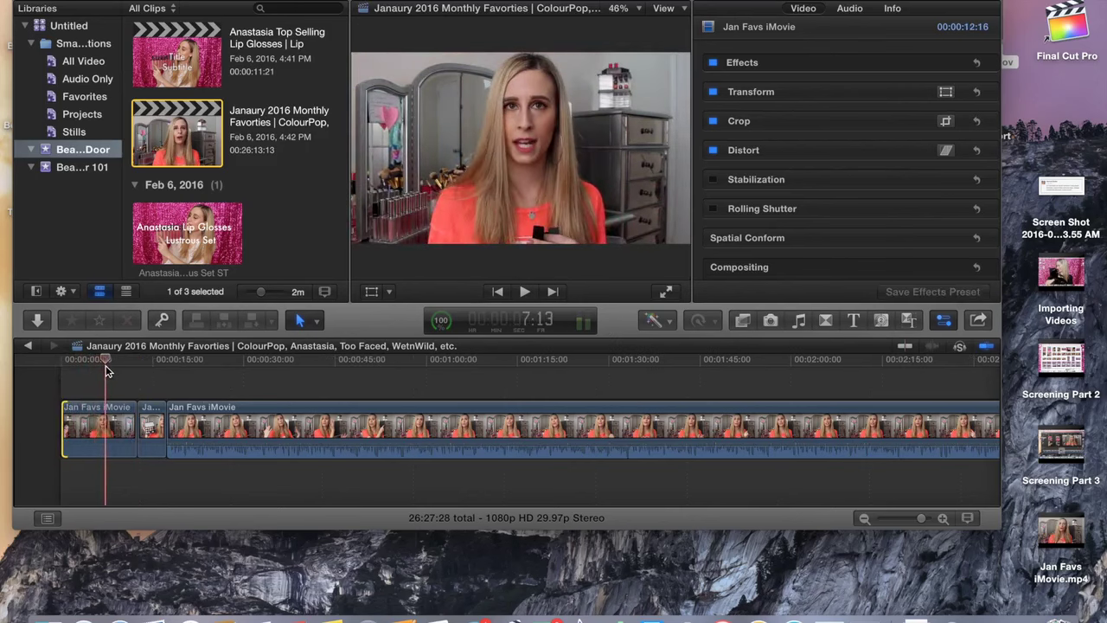
pyautogui.moveTo(138, 418); pyautogui.dragTo(90, 418)
pyautogui.click(49, 390)
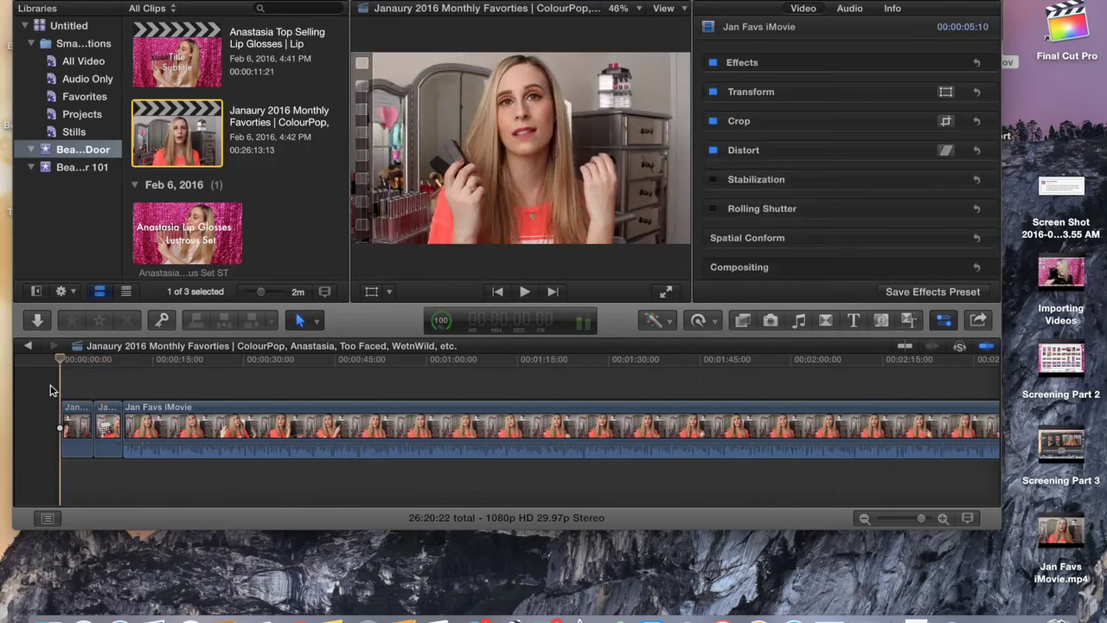
pyautogui.click(119, 386)
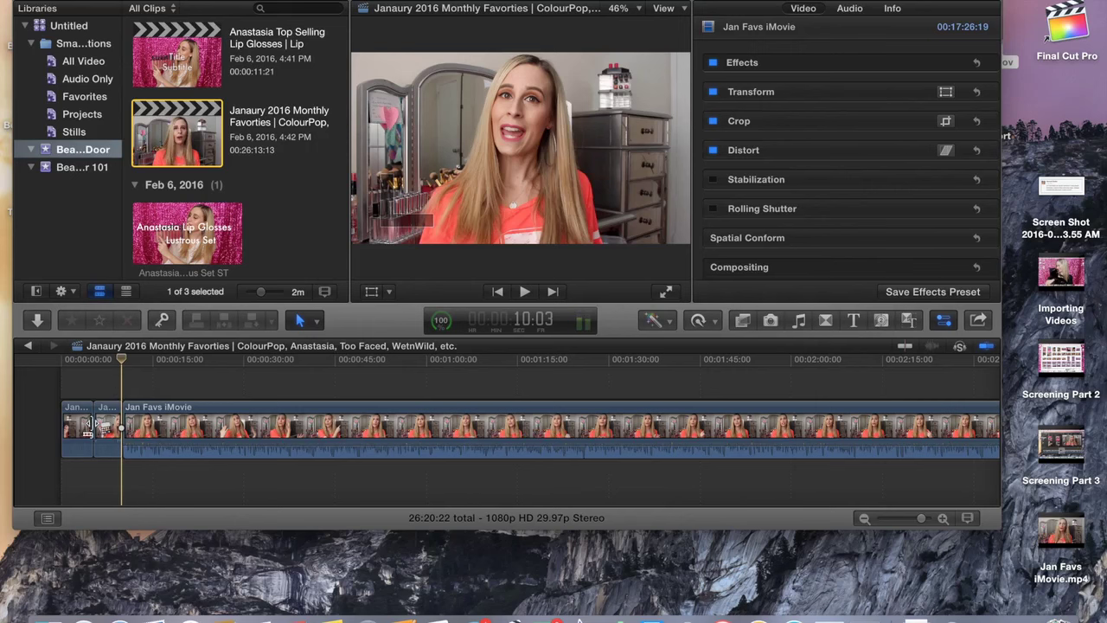
pyautogui.moveTo(90, 421); pyautogui.dragTo(78, 421)
pyautogui.click(58, 390)
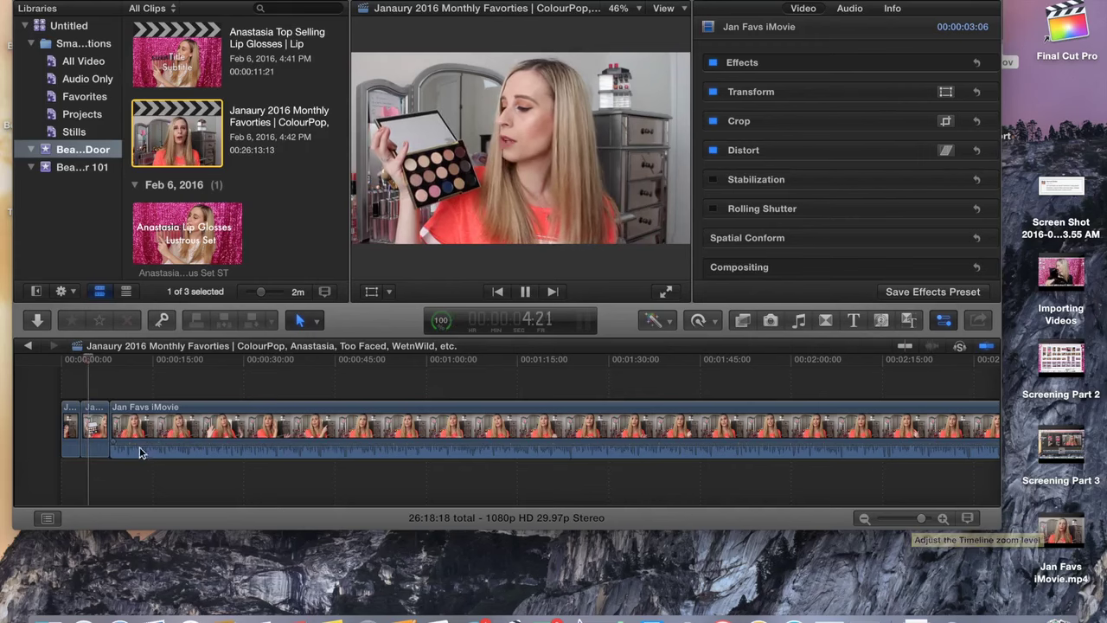
# Trim the end of the palette clip slightly and play the opening from the beginning of the timeline
pyautogui.moveTo(106, 425); pyautogui.dragTo(104, 425)
pyautogui.click(37, 374)
pyautogui.press('space')
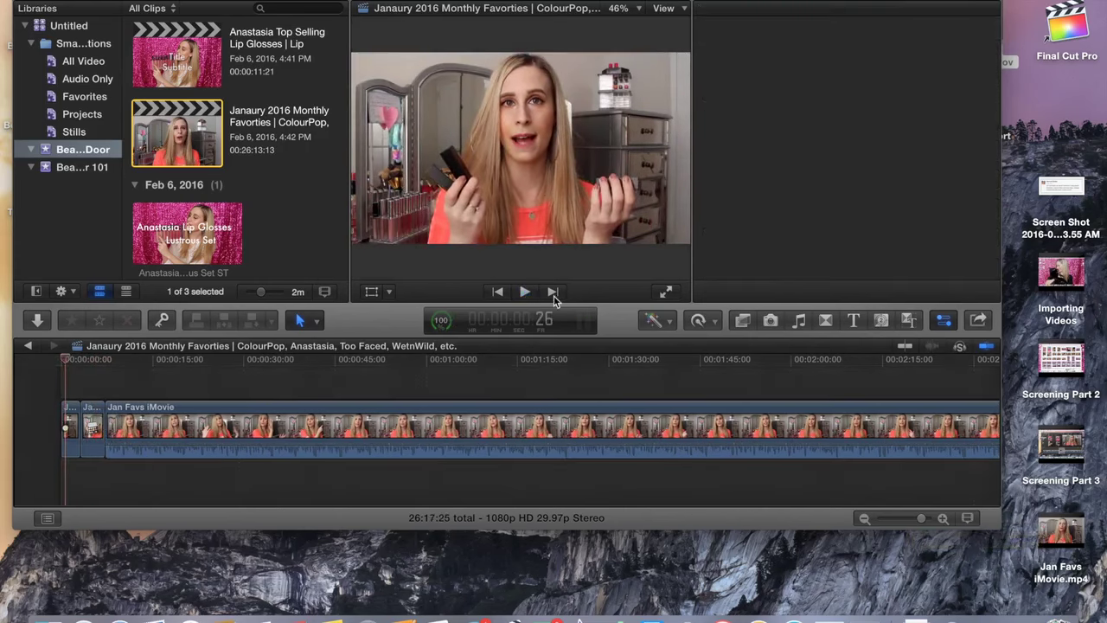
pyautogui.moveTo(919, 518); pyautogui.dragTo(920, 519)
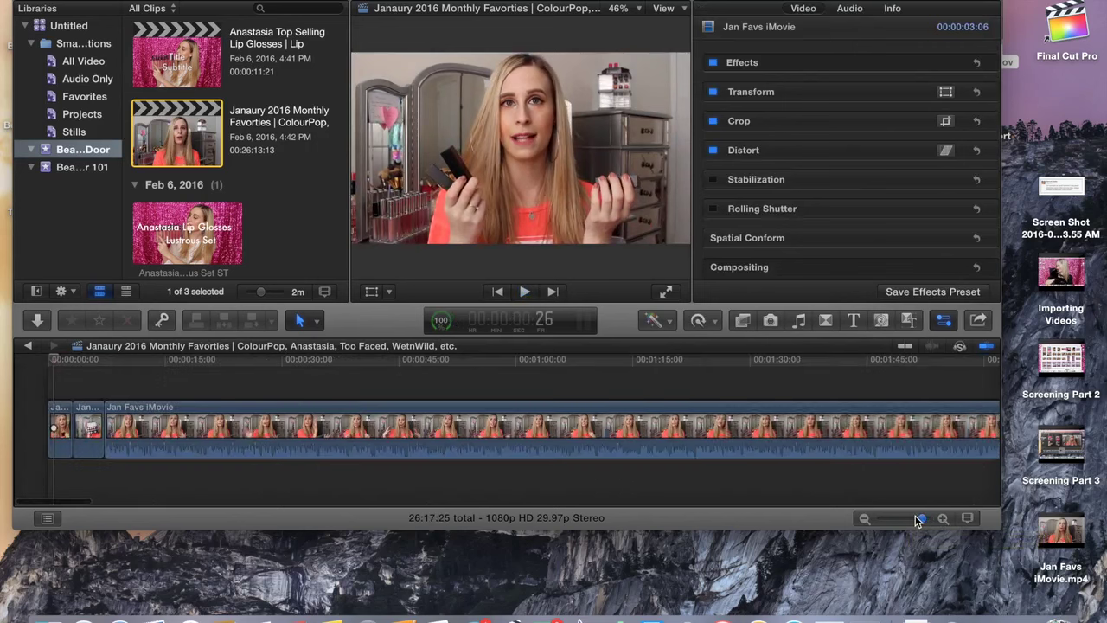
# Find the Drifting title and add it above the palette clip in the opening
pyautogui.click(855, 322)
pyautogui.click(851, 494)
pyautogui.write('drift')
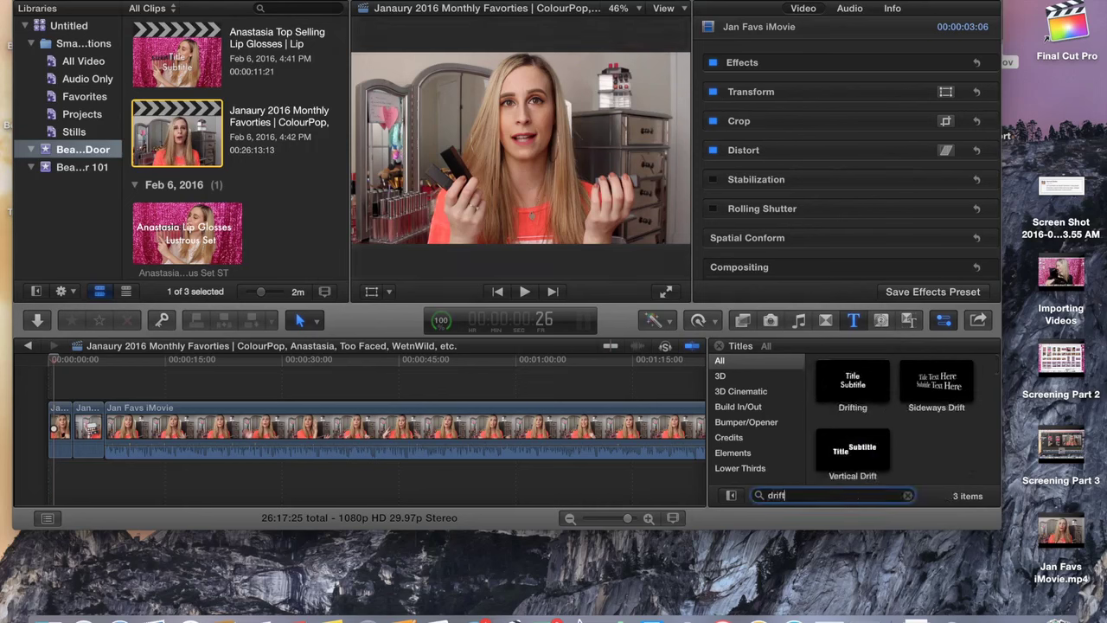
pyautogui.moveTo(852, 381); pyautogui.dragTo(108, 385)
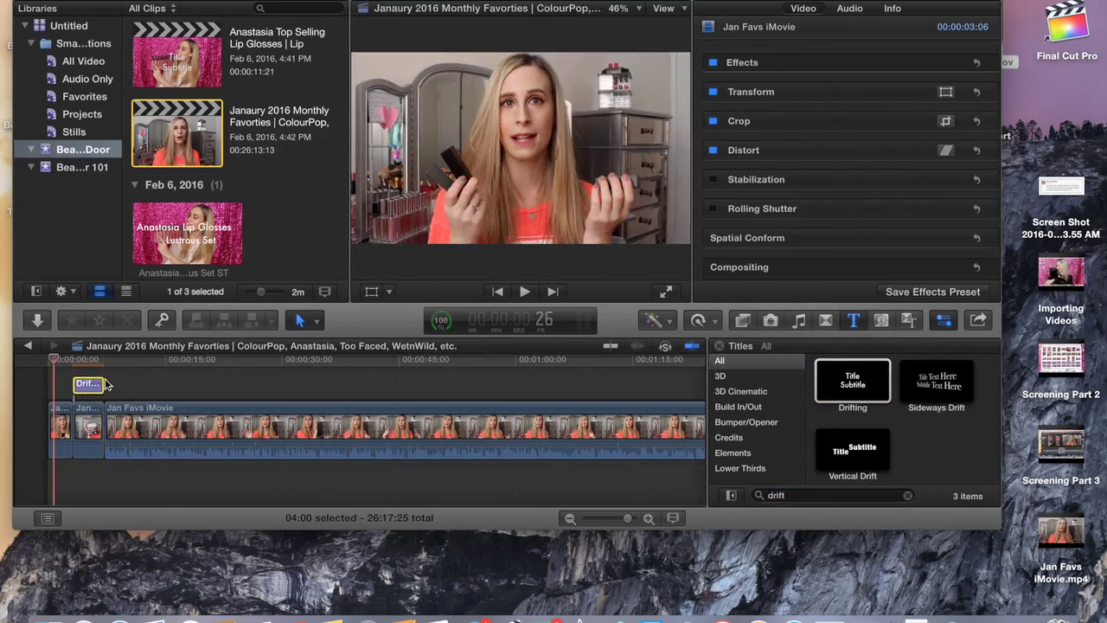
pyautogui.click(85, 383)
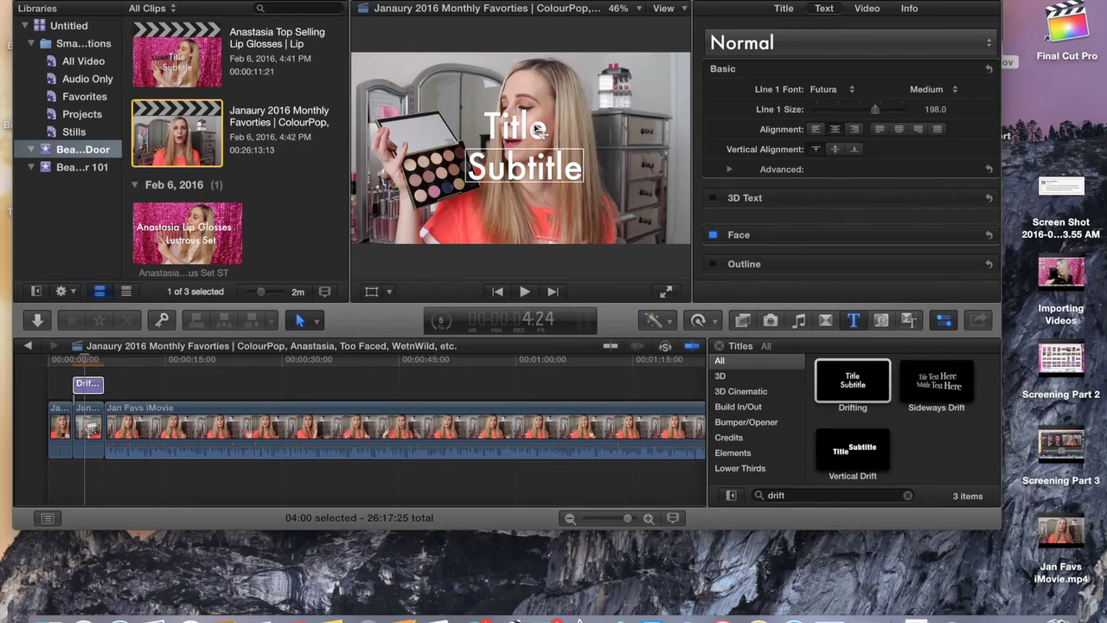
# Set the Drifting title's lines to "January 2016" and "Monthly Favorites", and reduce the second line's size to 180
pyautogui.doubleClick(537, 129)
pyautogui.write('Jana')
pyautogui.press('BackSpace')
pyautogui.write('uary 2016')
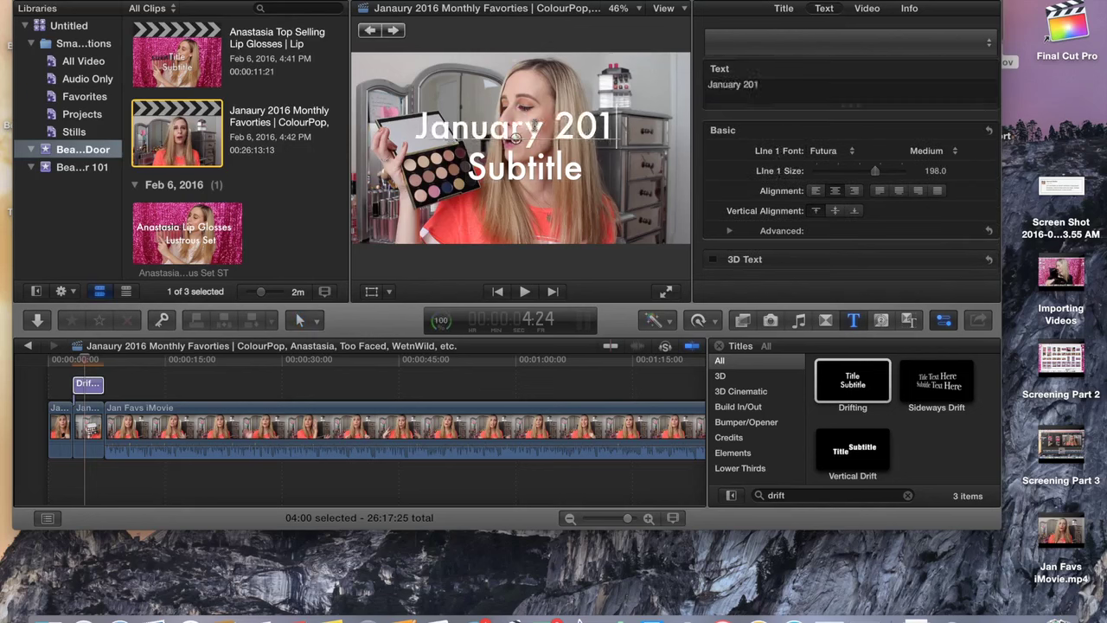
pyautogui.doubleClick(524, 173)
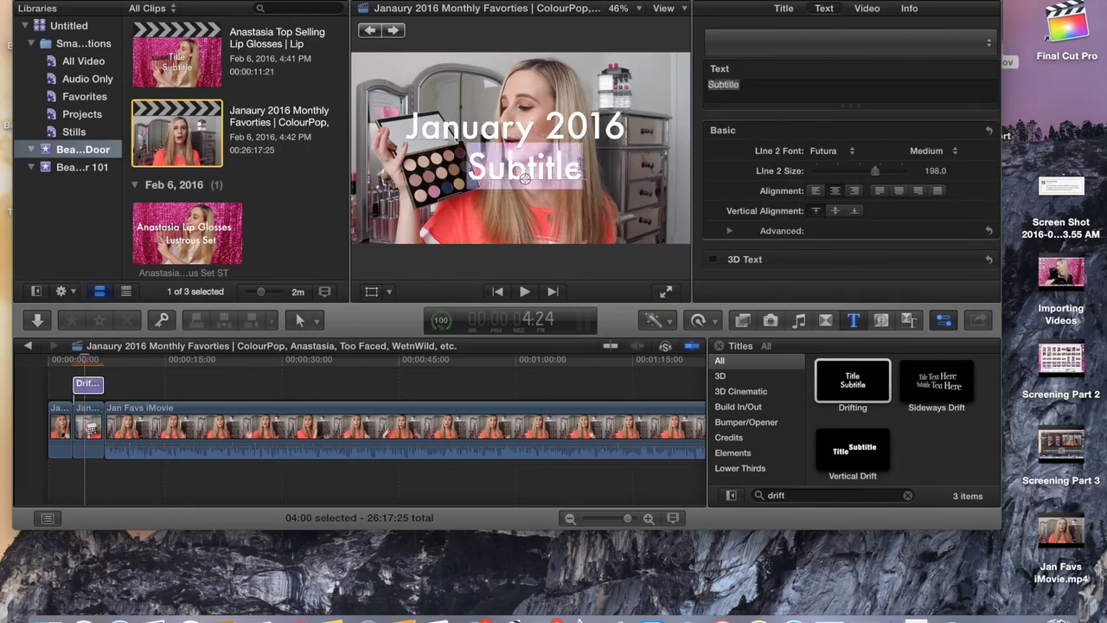
pyautogui.write('Monthly Fa')
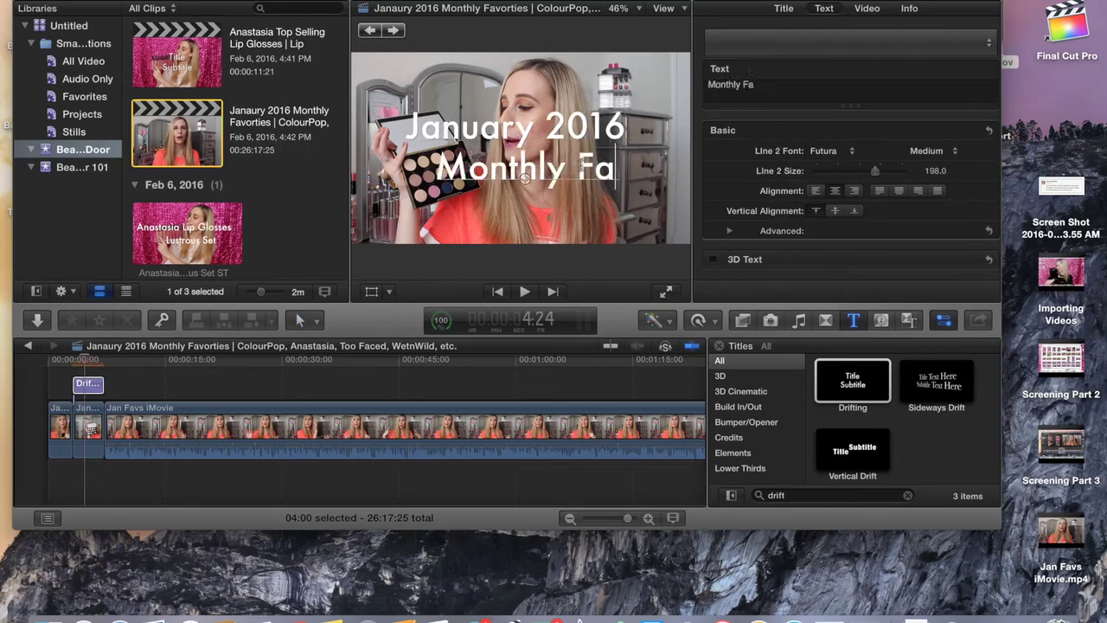
pyautogui.write('vorites')
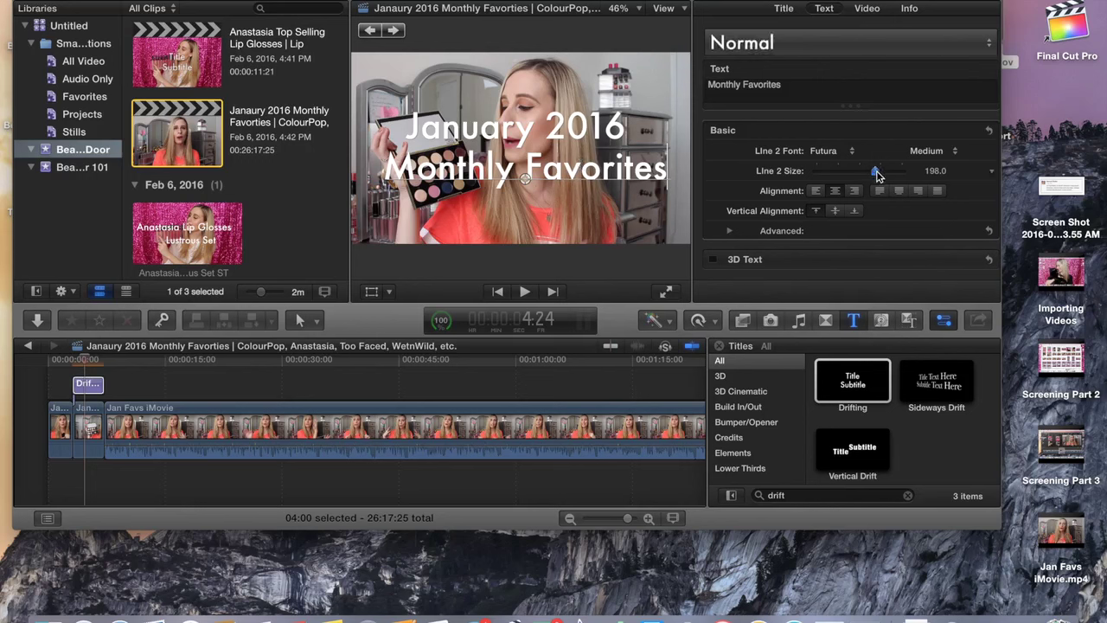
pyautogui.moveTo(877, 175); pyautogui.dragTo(872, 176)
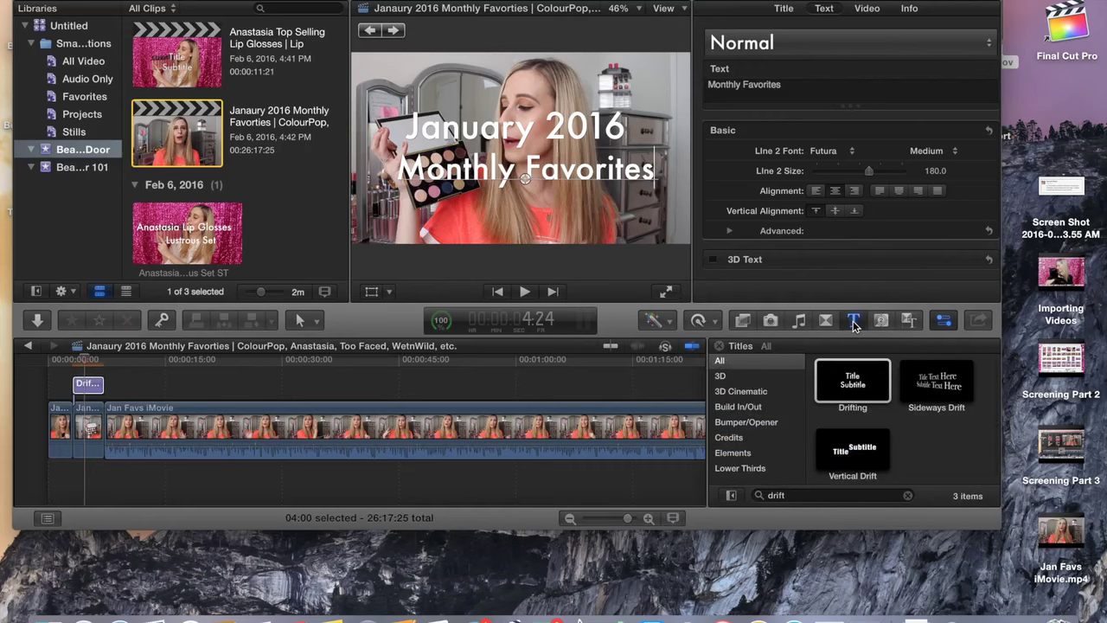
pyautogui.click(908, 495)
pyautogui.write('drama')
pyautogui.moveTo(852, 381); pyautogui.dragTo(54, 381)
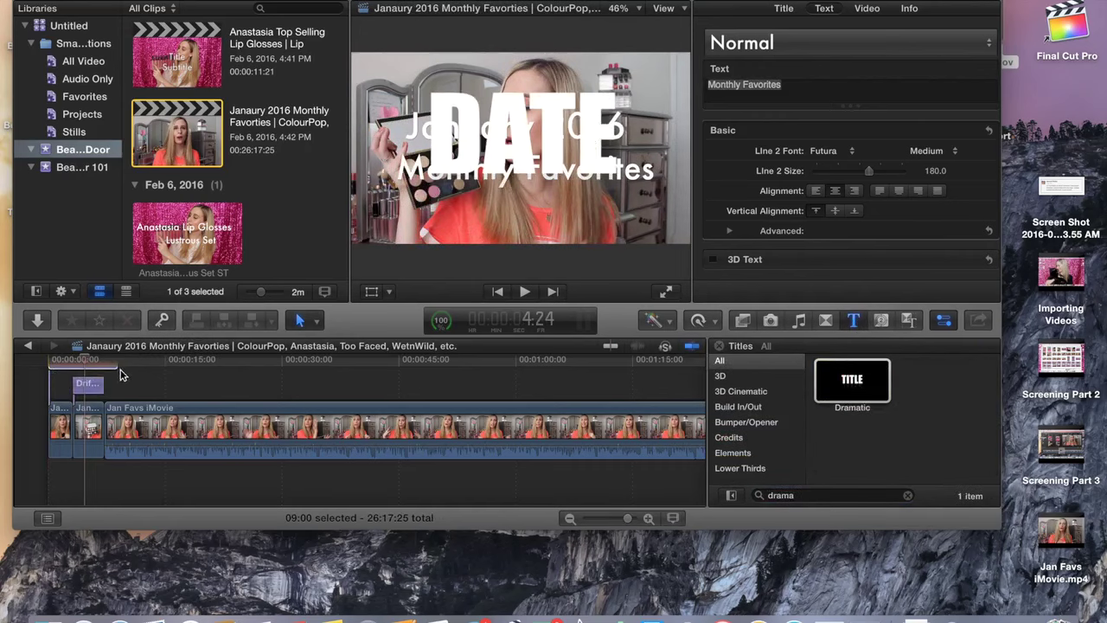
pyautogui.moveTo(628, 518); pyautogui.dragTo(635, 520)
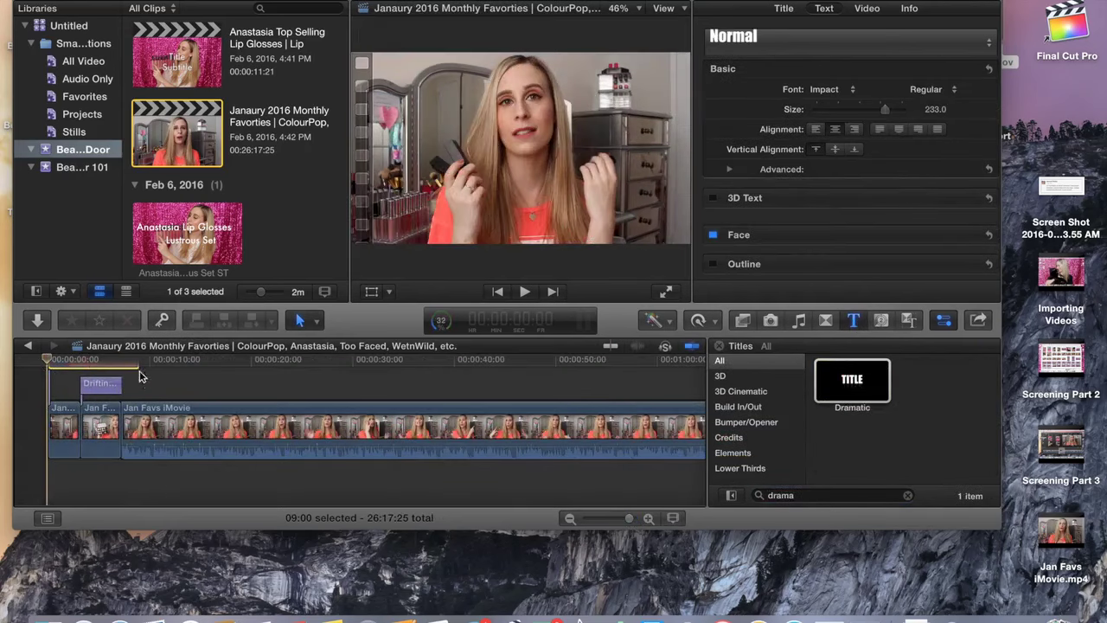
pyautogui.click(138, 370)
pyautogui.click(162, 2)
pyautogui.click(182, 7)
pyautogui.moveTo(852, 380); pyautogui.dragTo(49, 360)
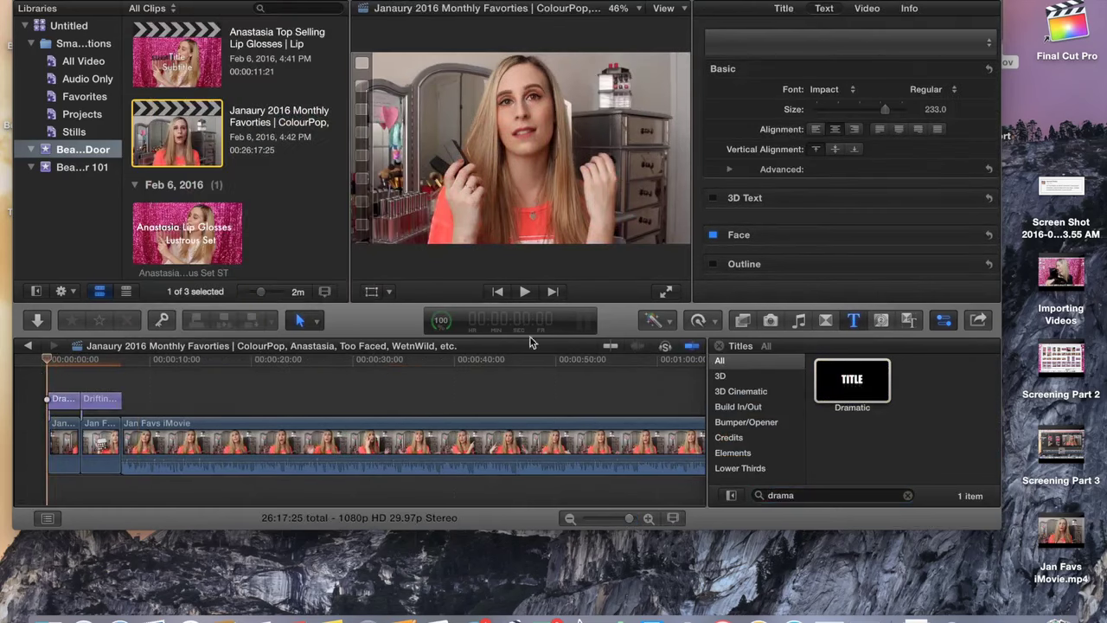
pyautogui.press('super+equal')
pyautogui.press('super+equal')
pyautogui.press('super+equal')
pyautogui.press('super+equal')
pyautogui.click(75, 358)
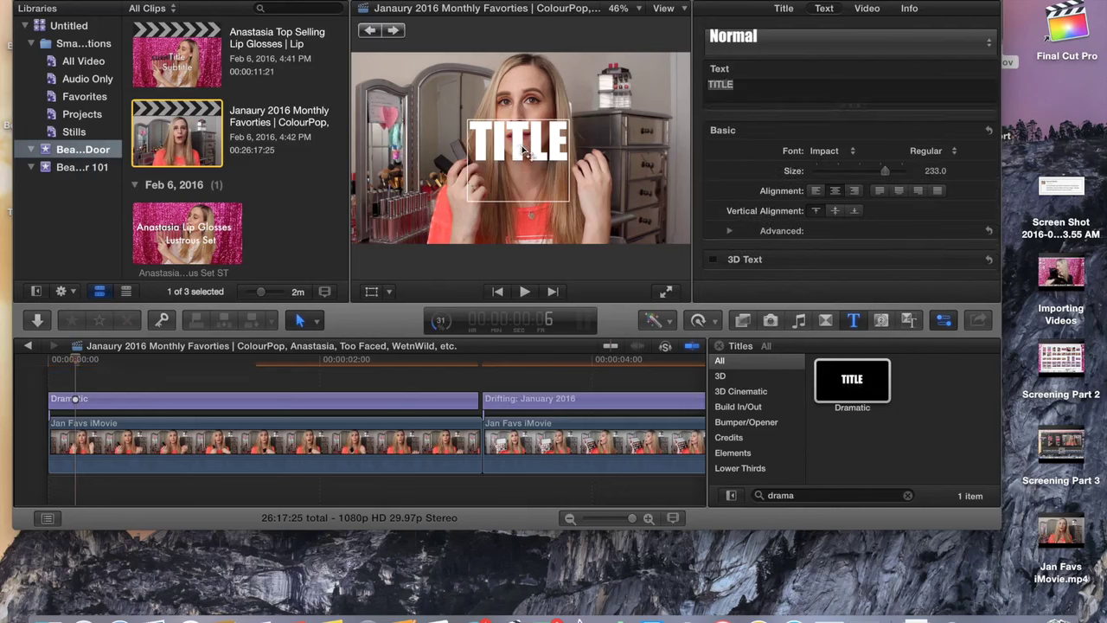
pyautogui.press('Delete')
# Add a Pixie Dust title above the first opening clip and fit it to that clip's full length
pyautogui.click(908, 495)
pyautogui.write('pixi')
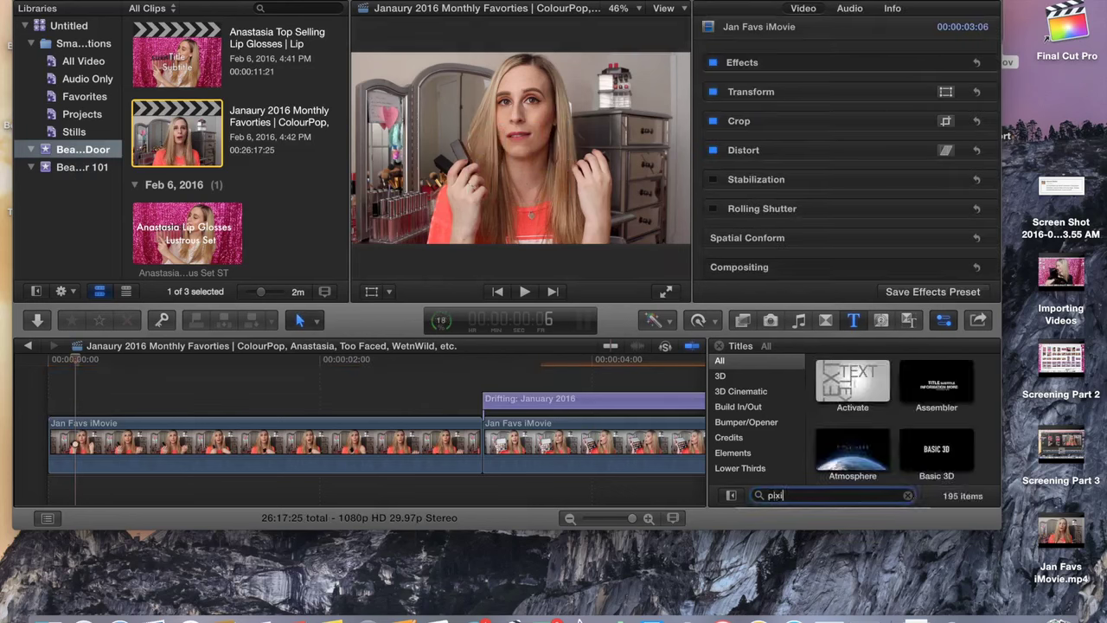
pyautogui.write('e')
pyautogui.click(852, 387)
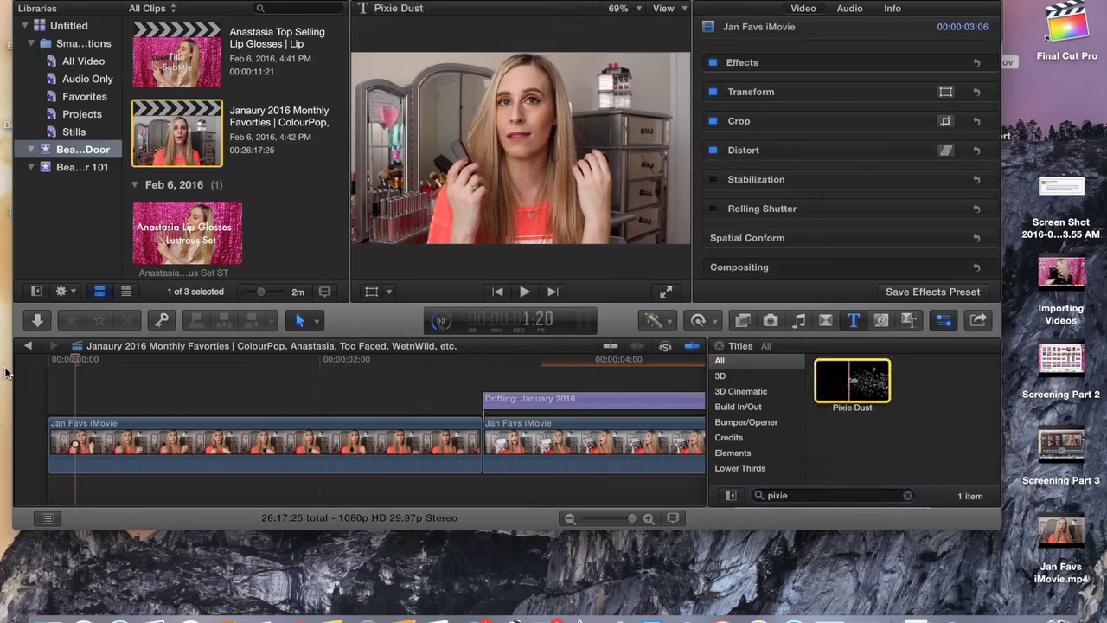
pyautogui.press('q')
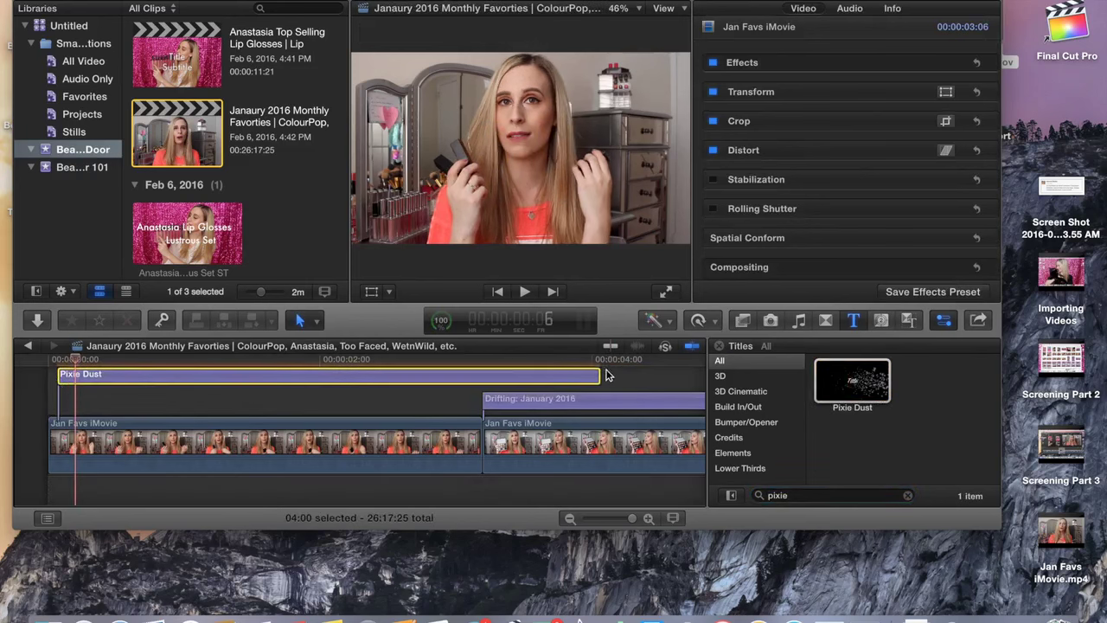
pyautogui.moveTo(598, 374); pyautogui.dragTo(404, 374)
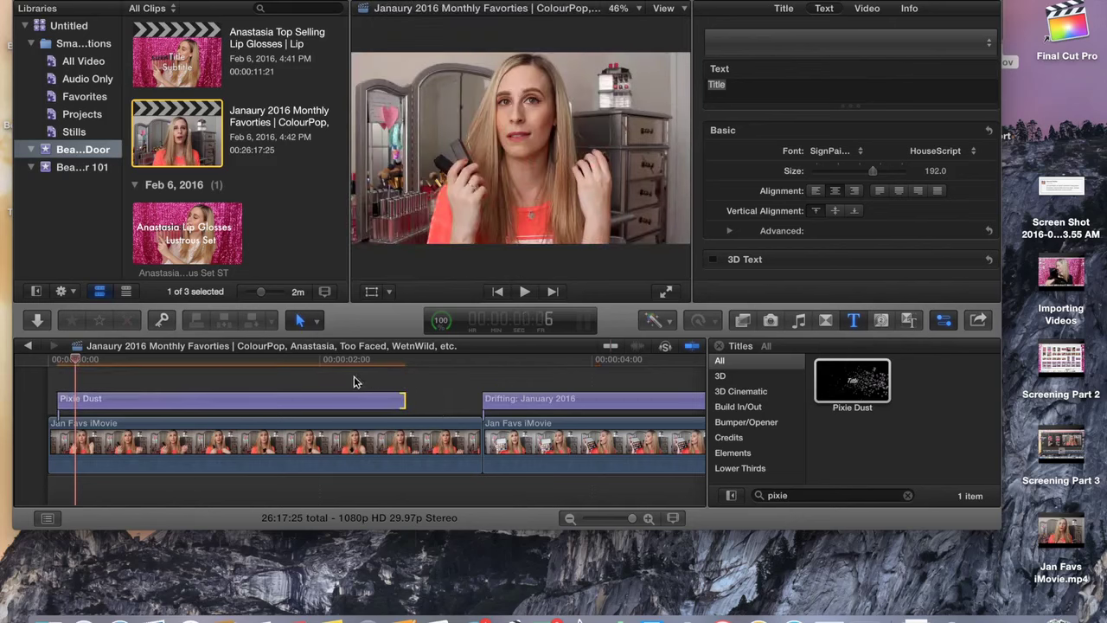
pyautogui.moveTo(298, 396); pyautogui.dragTo(276, 401)
pyautogui.moveTo(394, 399); pyautogui.dragTo(476, 404)
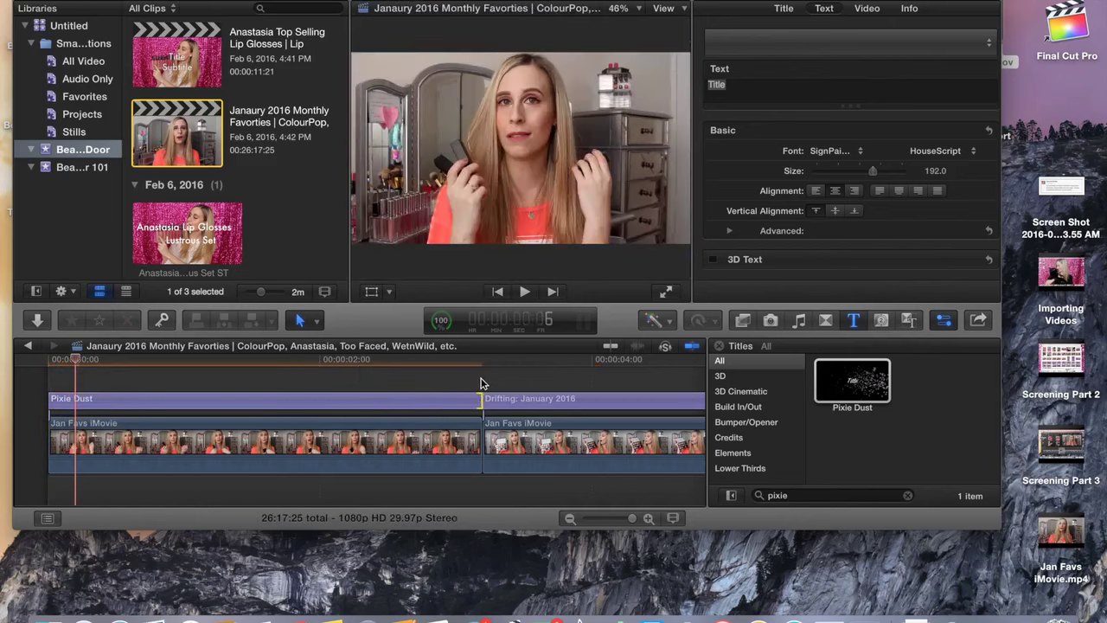
# Set the Pixie Dust title's text to "Beauty Addict Next Door" and its face color to Strawberry
pyautogui.click(113, 401)
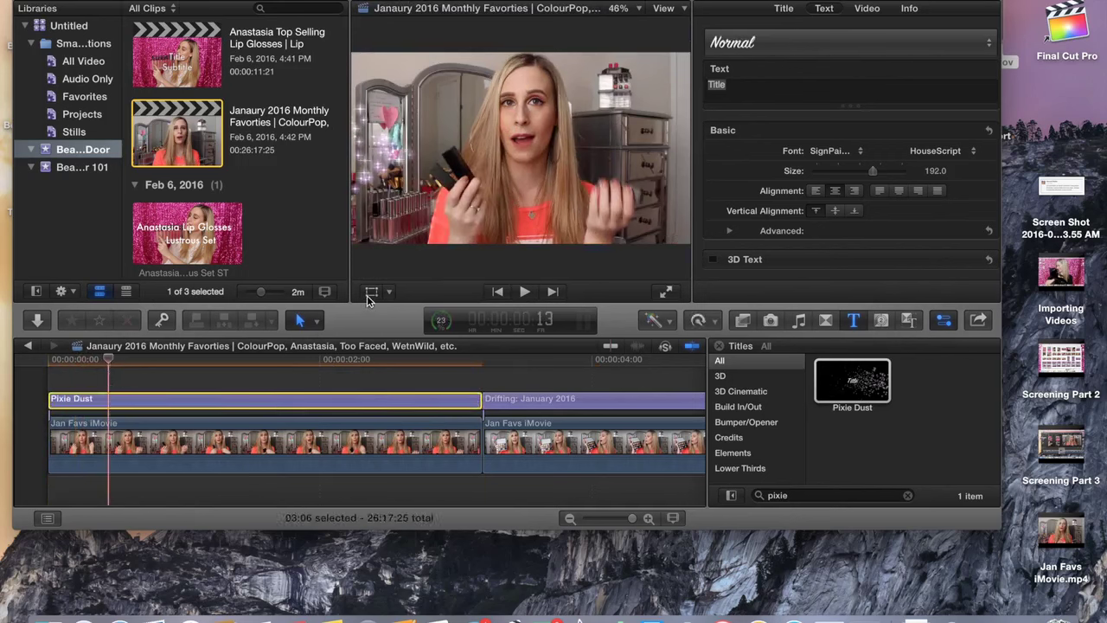
pyautogui.click(735, 83)
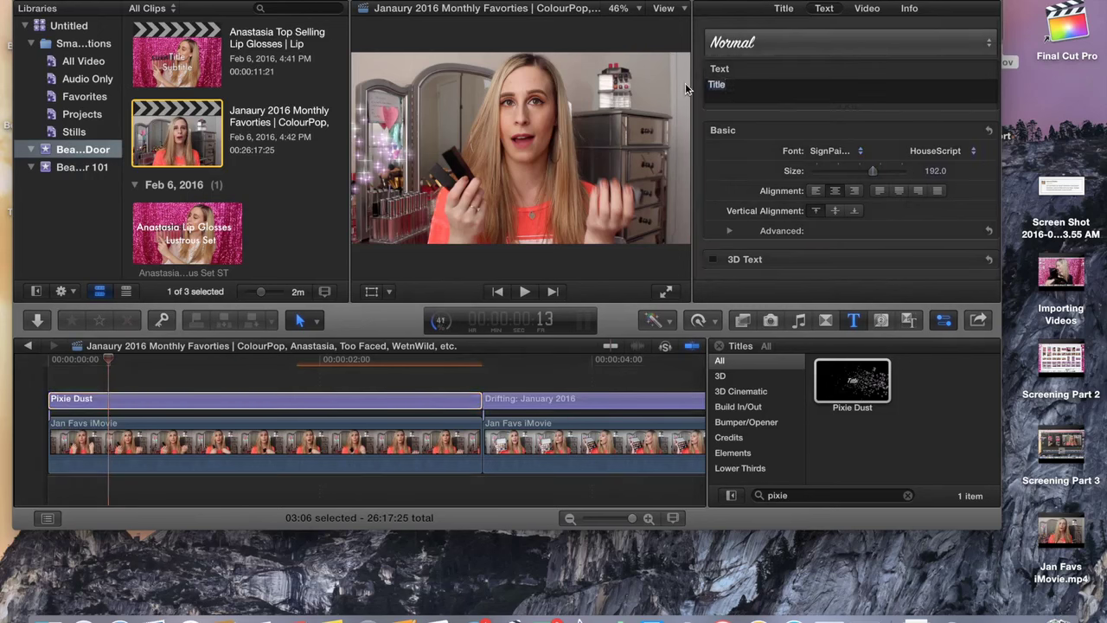
pyautogui.write('Beauty Addict Next Door')
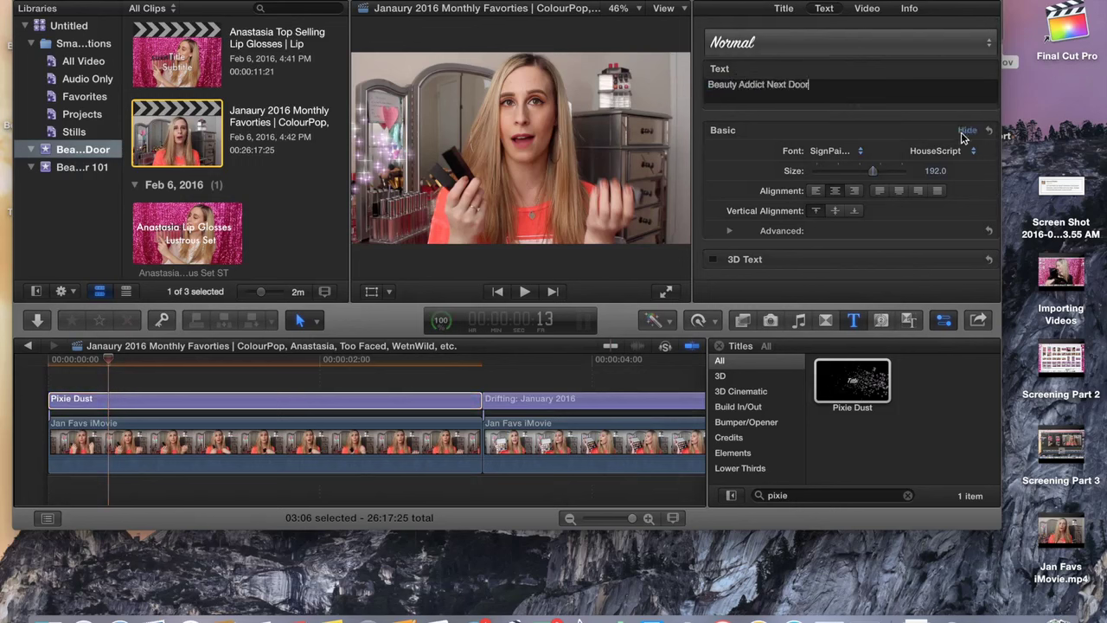
pyautogui.click(966, 131)
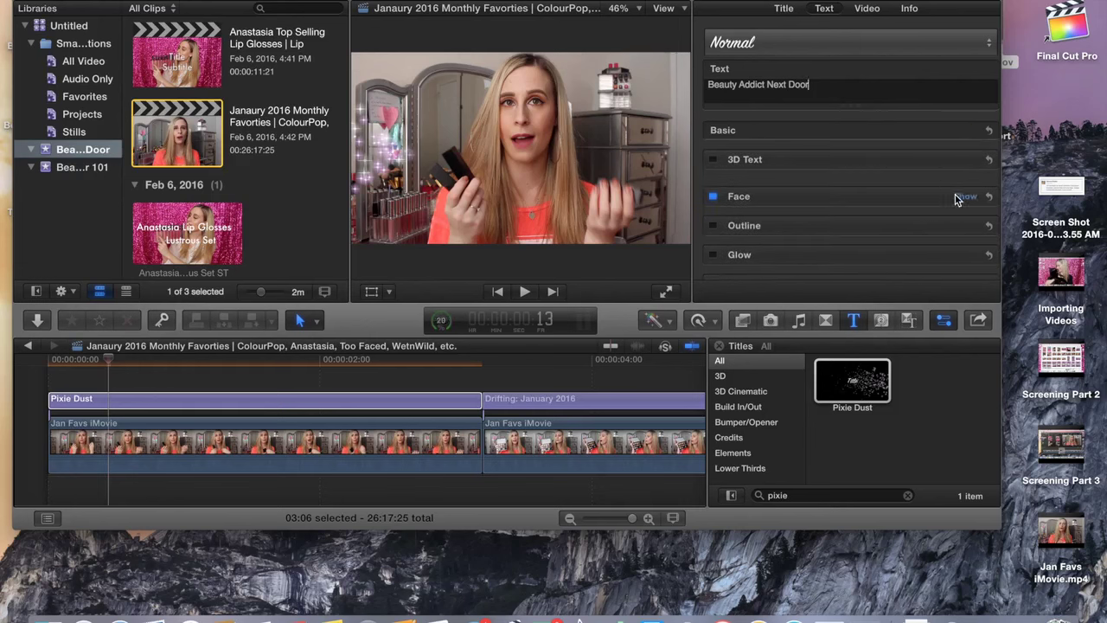
pyautogui.click(964, 196)
pyautogui.click(824, 237)
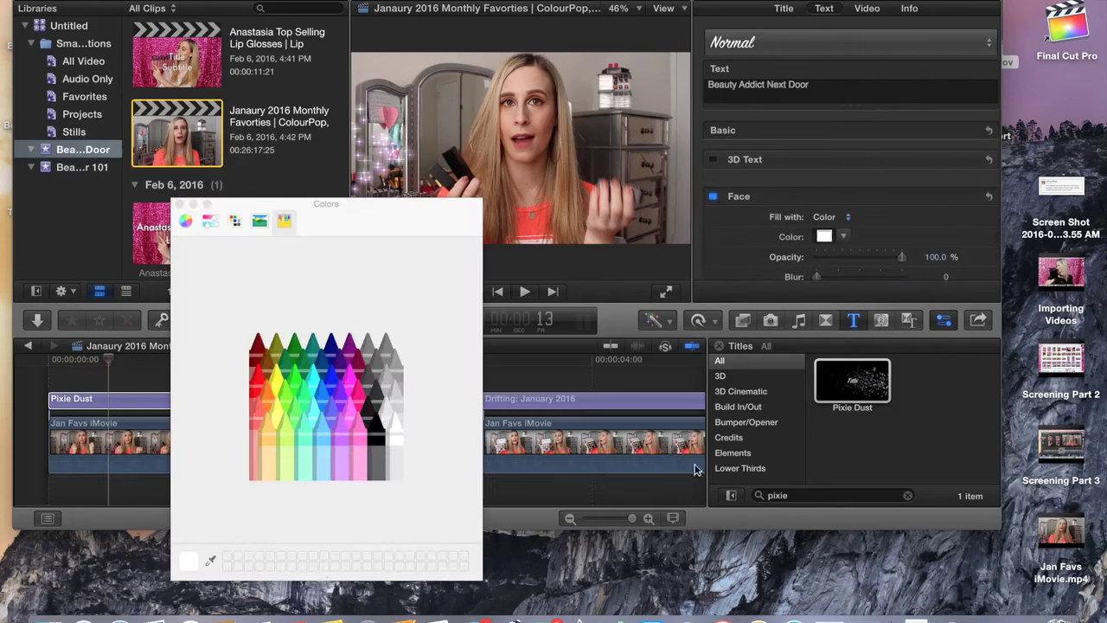
pyautogui.click(360, 405)
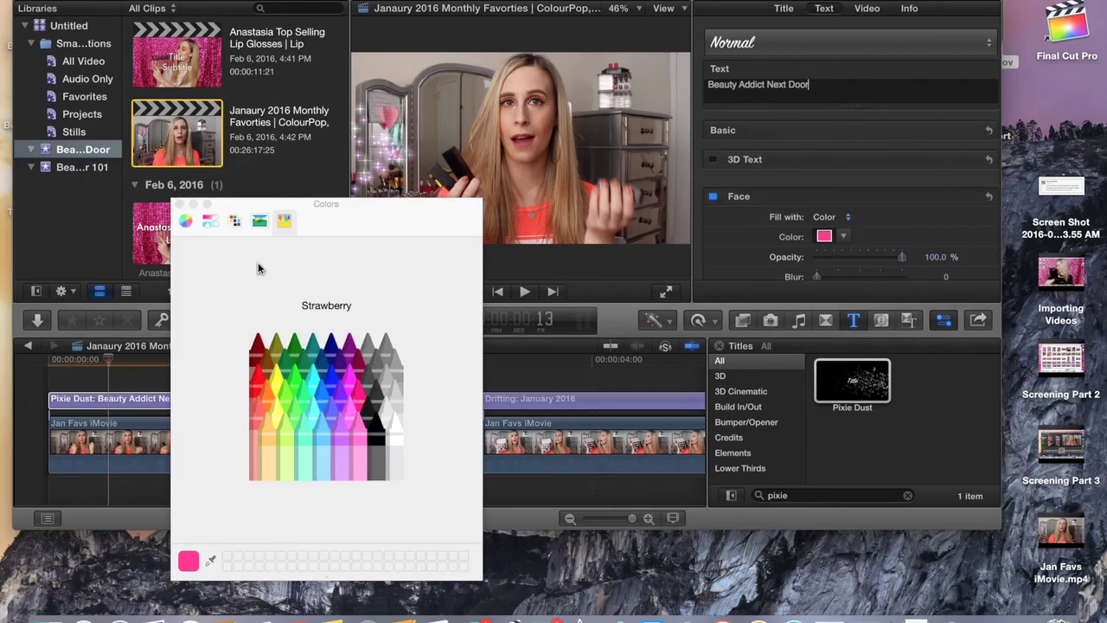
pyautogui.click(180, 206)
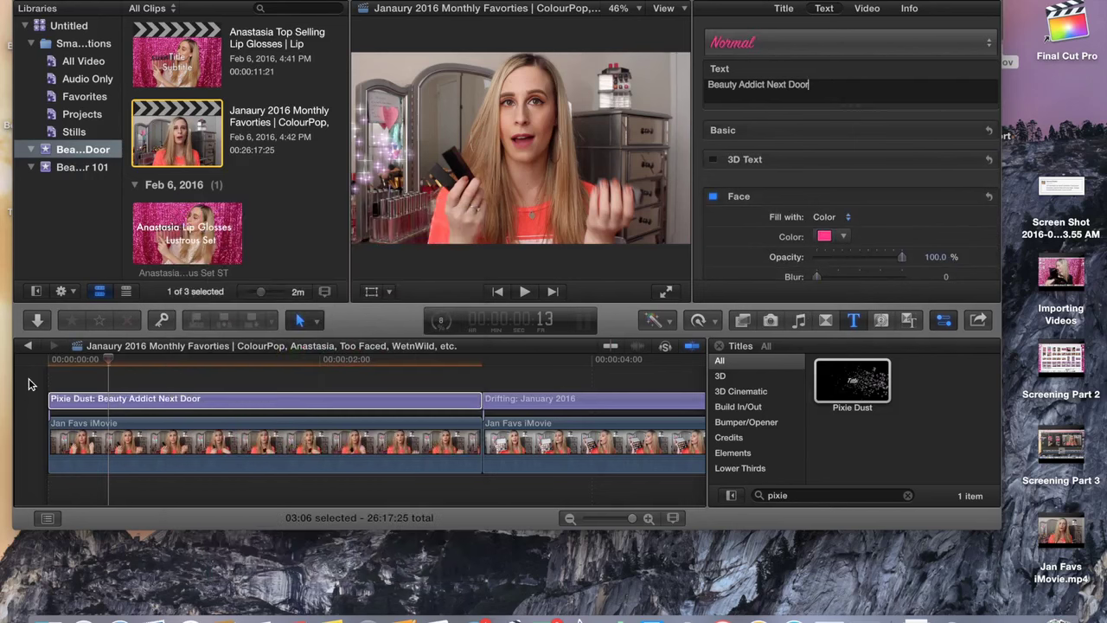
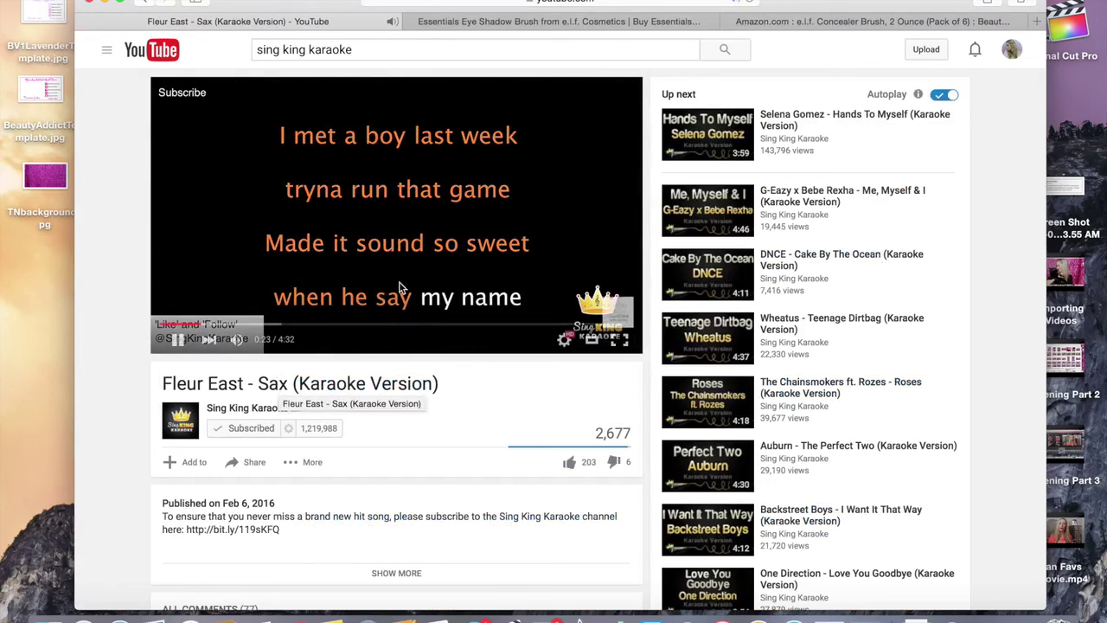
# Copy the link of the Fleur East - Sax karaoke video and open a YouTube to mp3 converter in a new browser tab
pyautogui.click(459, 2)
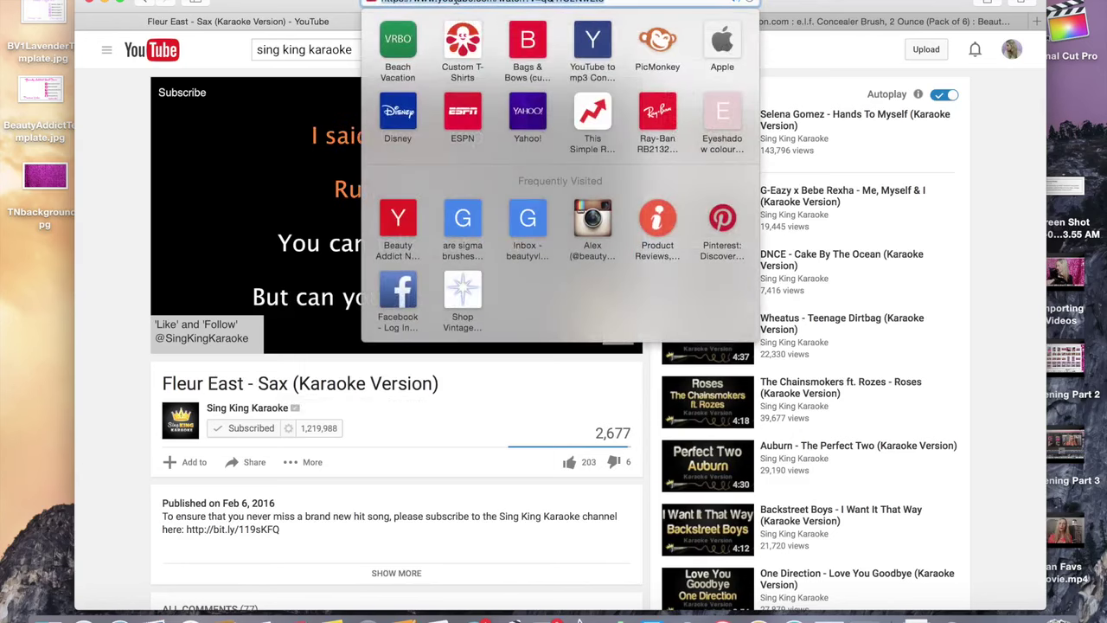
pyautogui.click(1037, 21)
pyautogui.write('youtube')
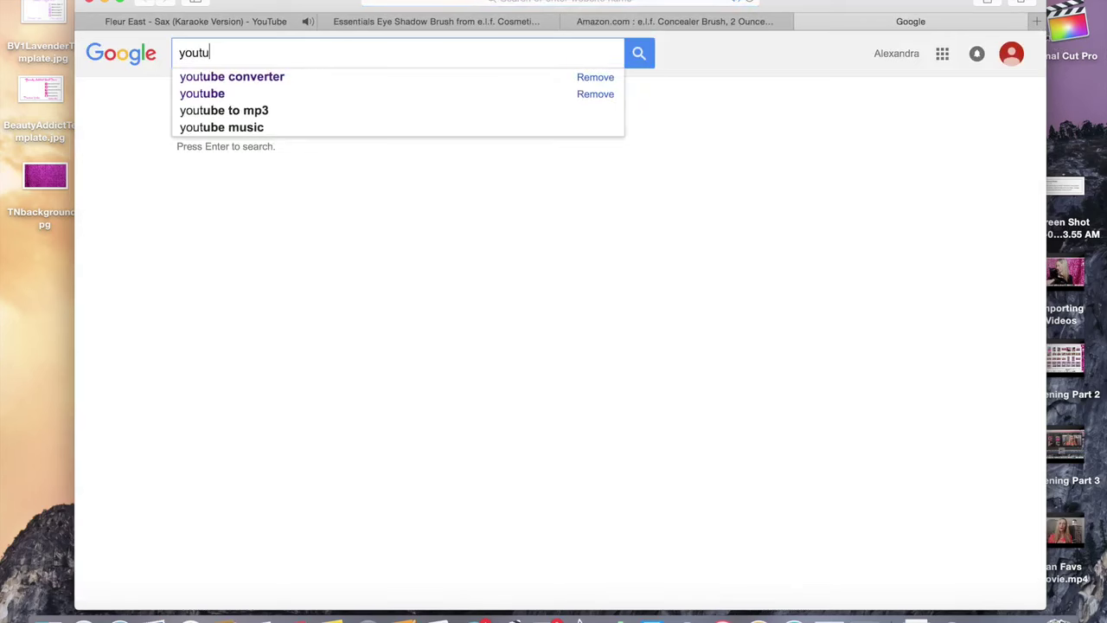
pyautogui.click(281, 76)
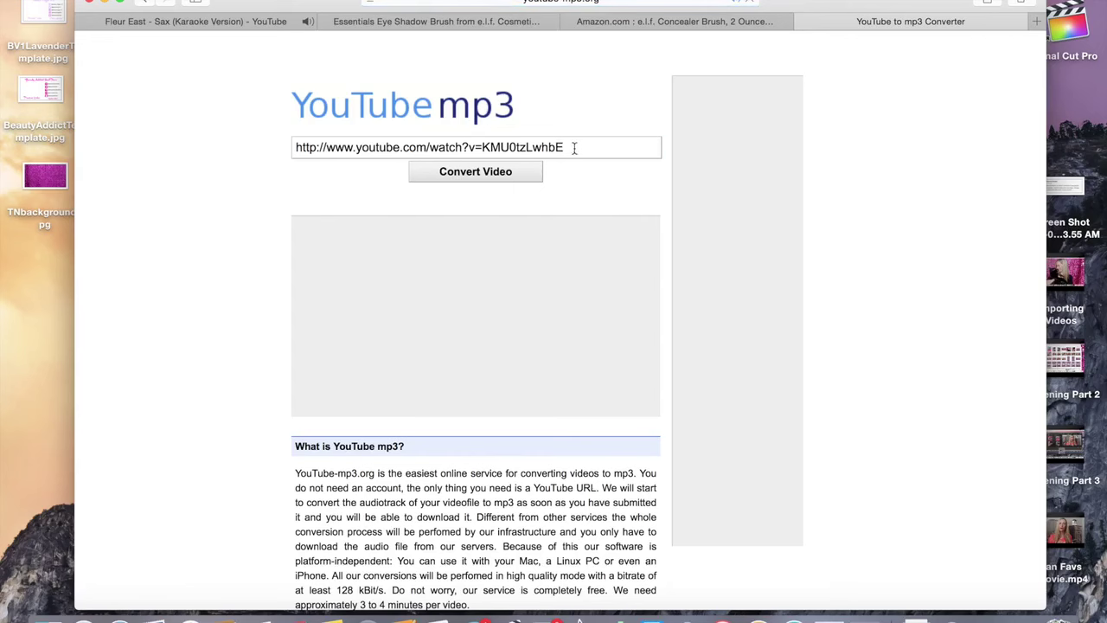
# Convert the copied karaoke video link to MP3, download the song, and return to the YouTube video page
pyautogui.click(573, 148)
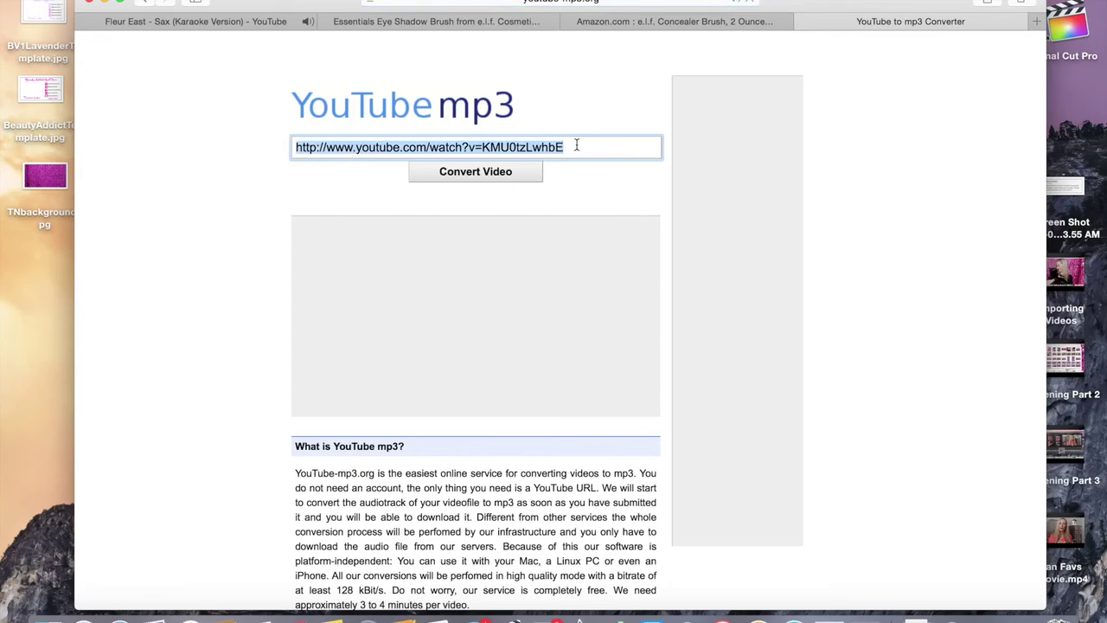
pyautogui.press('BackSpace')
pyautogui.write('https://www.youtube.com/watch?v=qQ1fO2NwLt8')
pyautogui.click(513, 180)
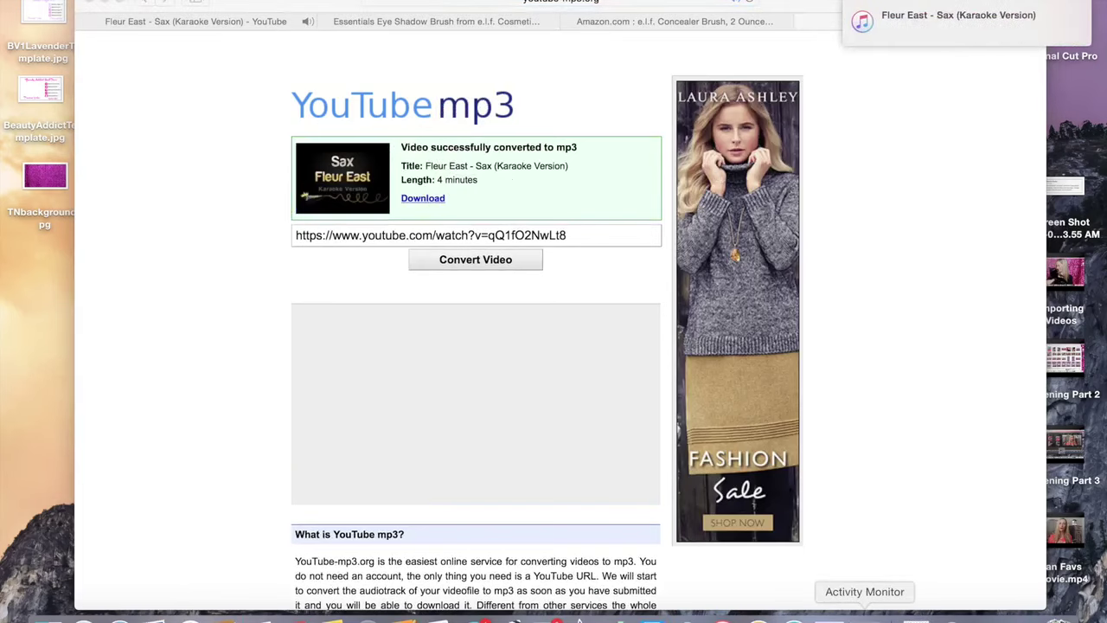
pyautogui.click(810, 22)
pyautogui.click(325, 28)
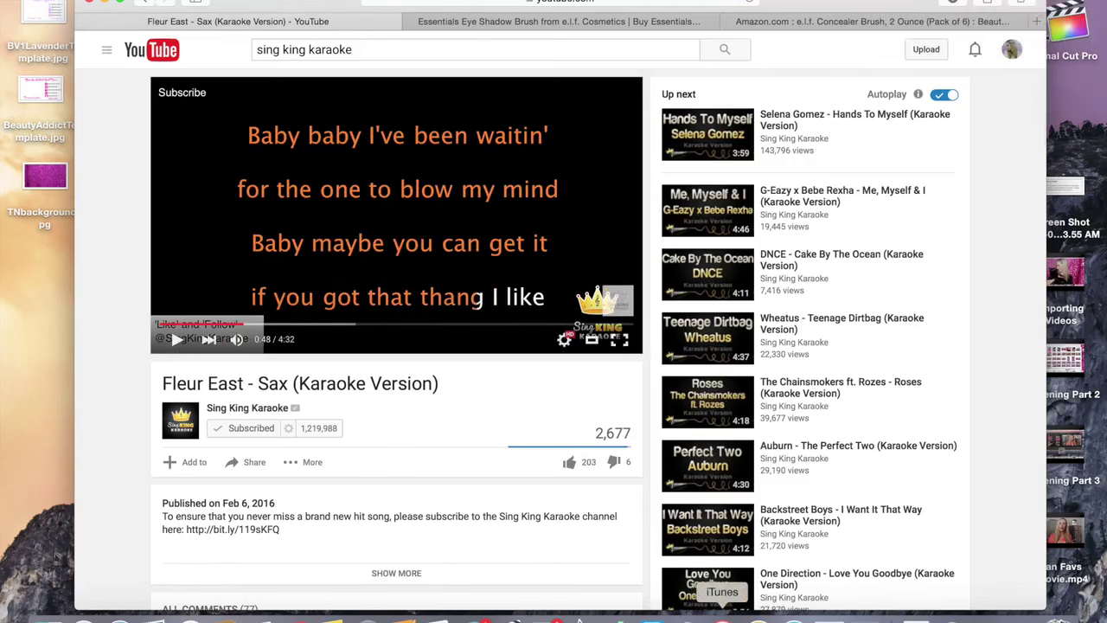
# Open iTunes to check the music library, put iTunes and the browser away, and switch back to Final Cut Pro
pyautogui.click(722, 618)
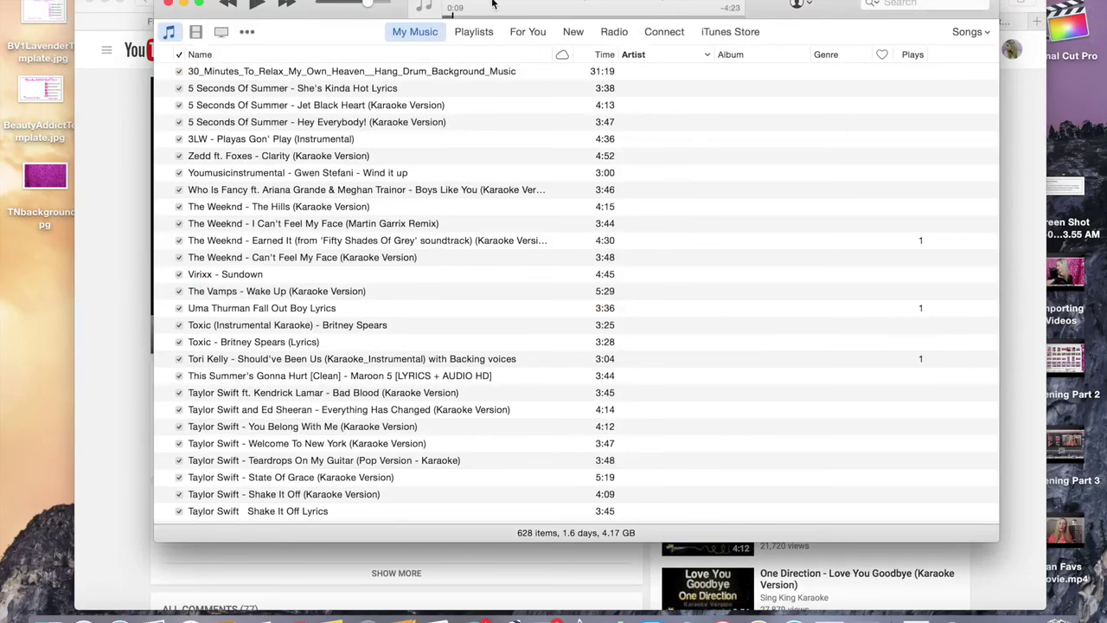
pyautogui.click(185, 3)
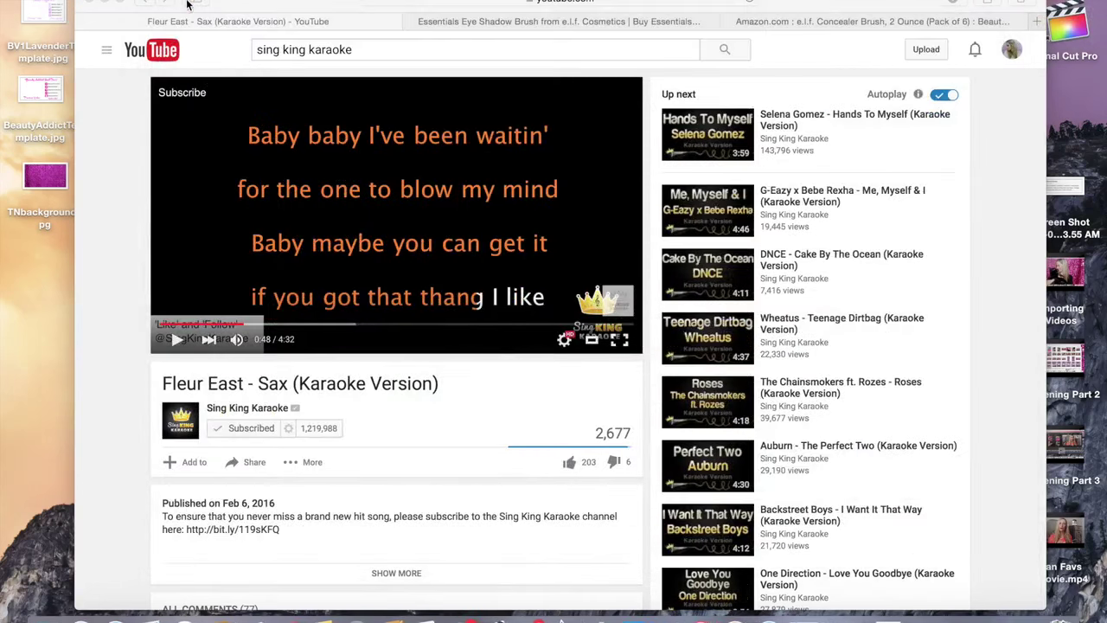
pyautogui.click(103, 4)
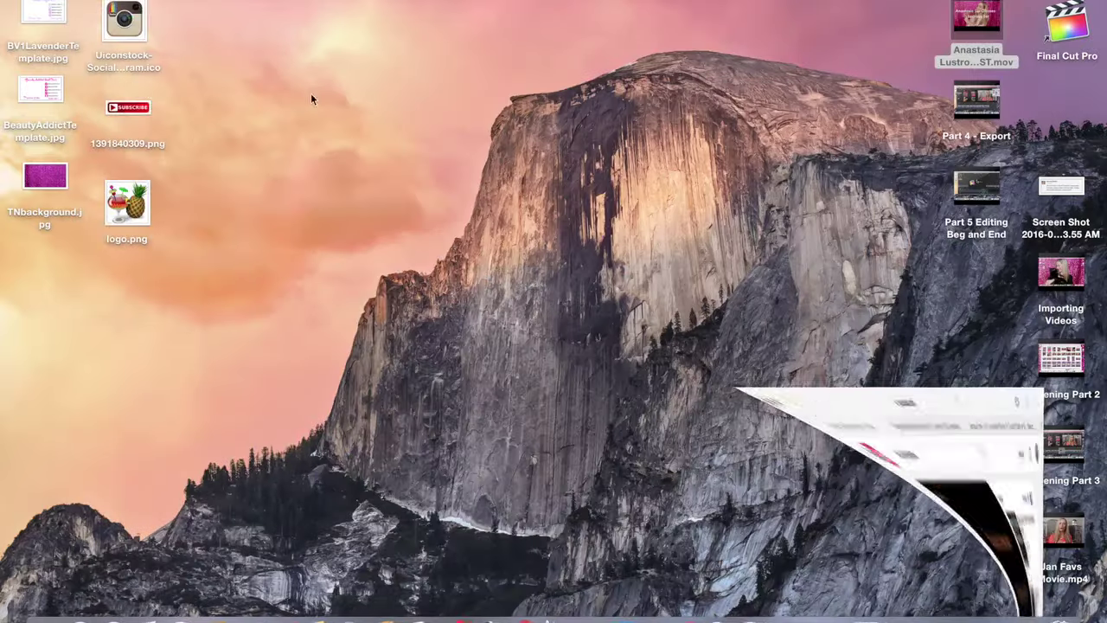
pyautogui.click(495, 616)
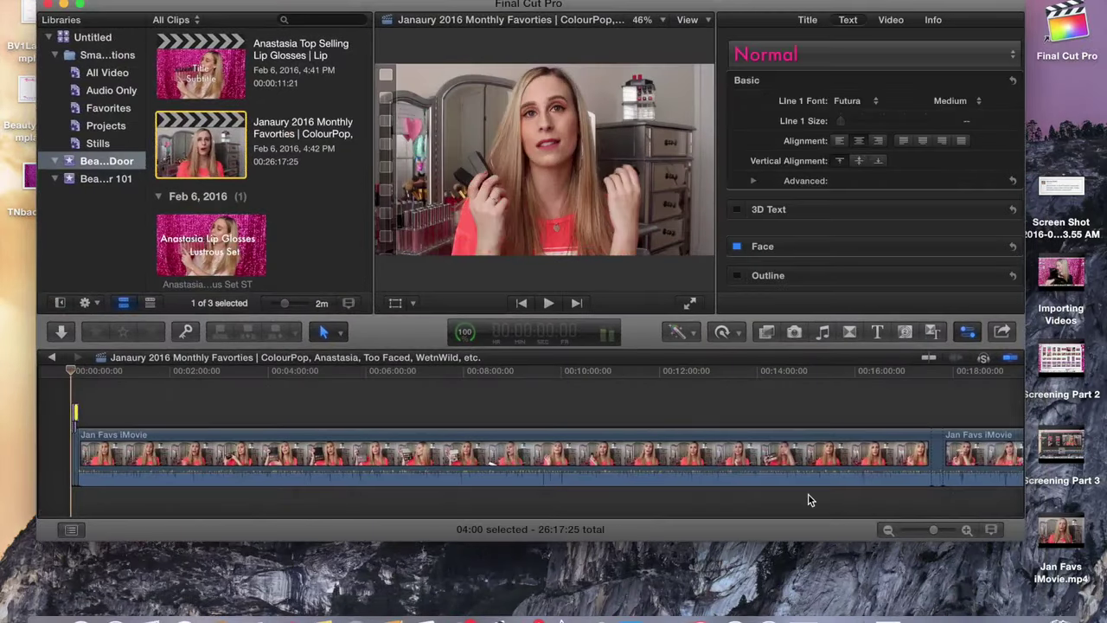
# Find "sax" in the iTunes music and place Fleur East - Sax (Karaoke Version) beneath the start of the timeline
pyautogui.moveTo(934, 540); pyautogui.dragTo(949, 540)
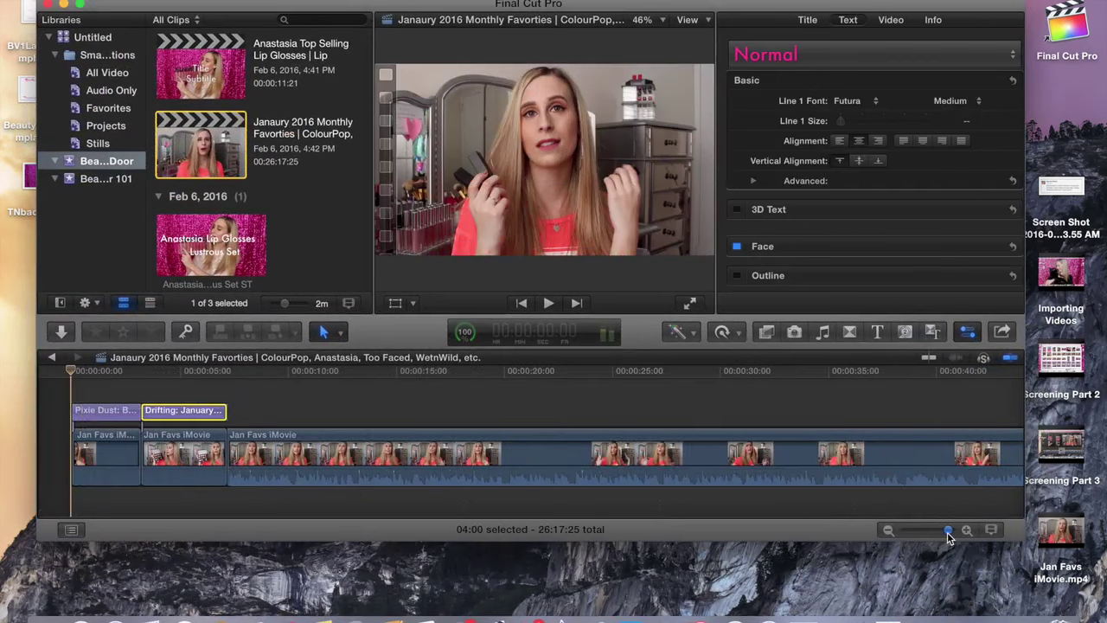
pyautogui.click(824, 333)
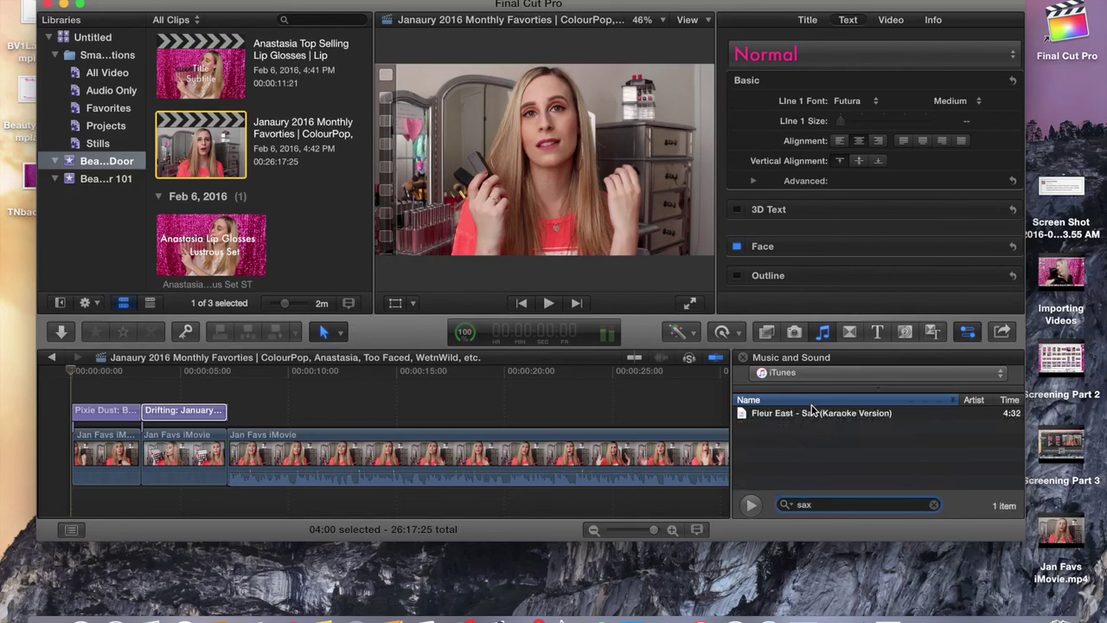
pyautogui.click(812, 418)
pyautogui.moveTo(820, 419); pyautogui.dragTo(78, 500)
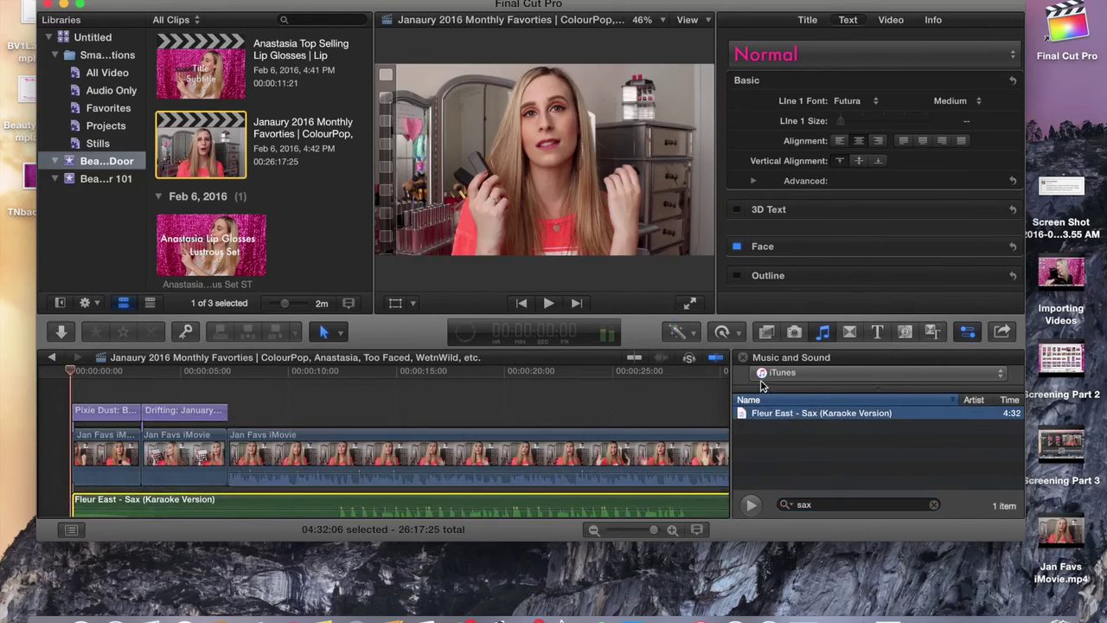
pyautogui.press('super+shift+1')
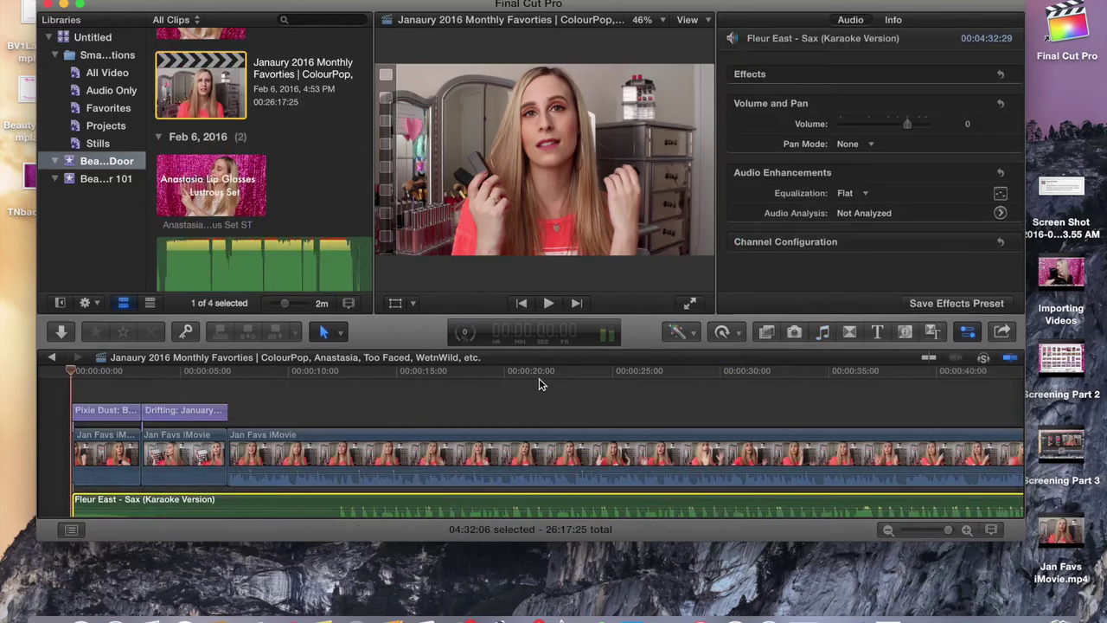
# Trim about 13 seconds off the start of the song clip and set its volume to -8 dB
pyautogui.moveTo(74, 498)
pyautogui.mouseDown()
pyautogui.moveTo(357, 507)
pyautogui.moveTo(86, 509)
pyautogui.mouseUp()
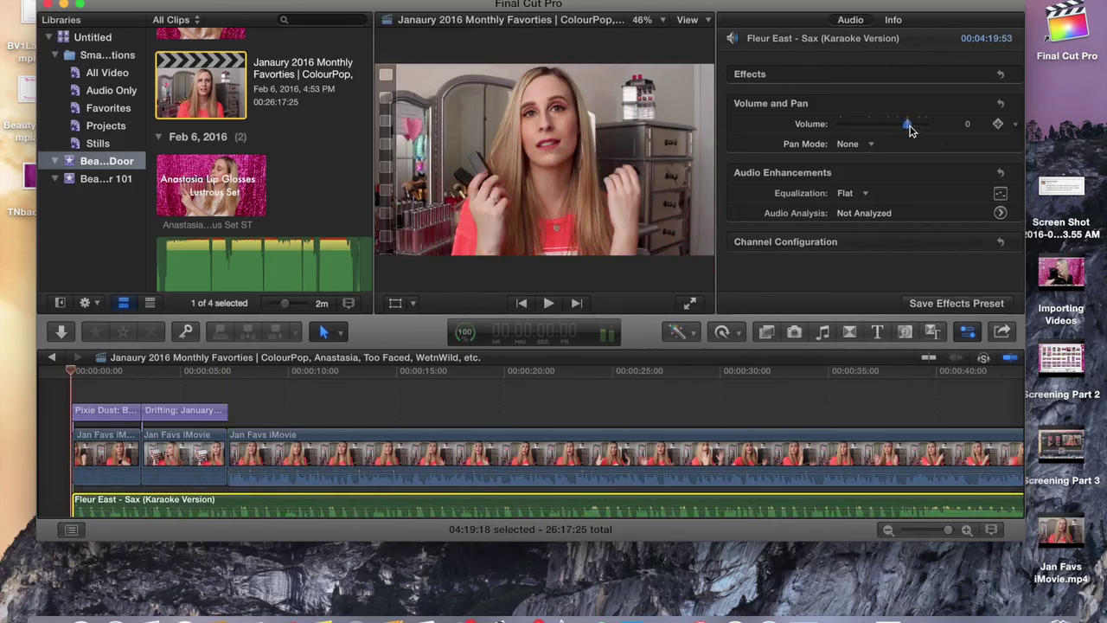
pyautogui.moveTo(911, 128); pyautogui.dragTo(895, 130)
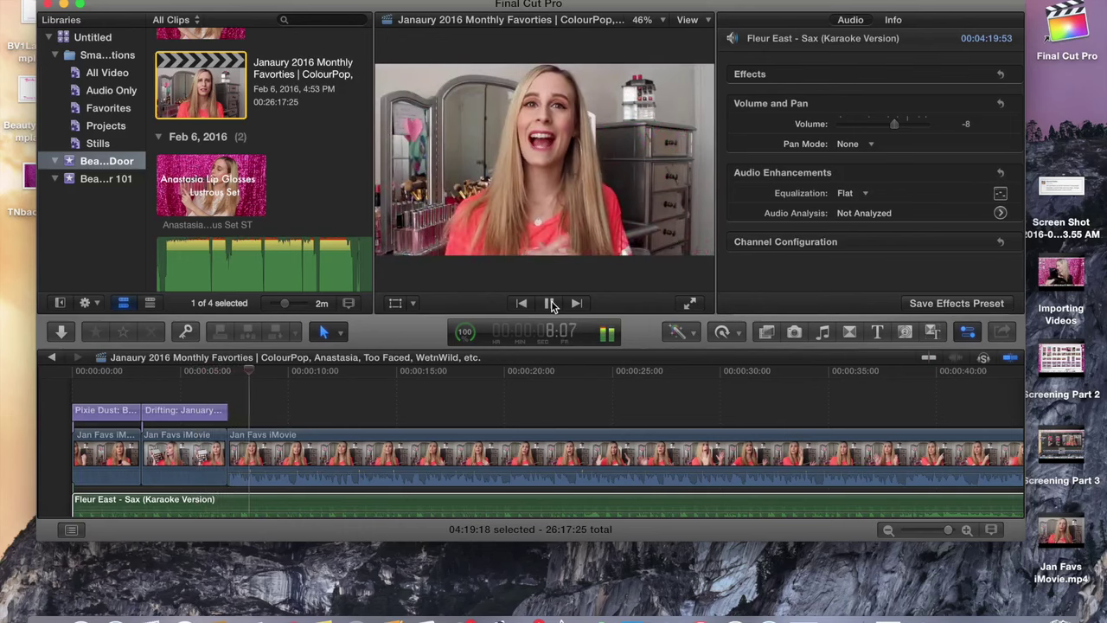
pyautogui.click(550, 303)
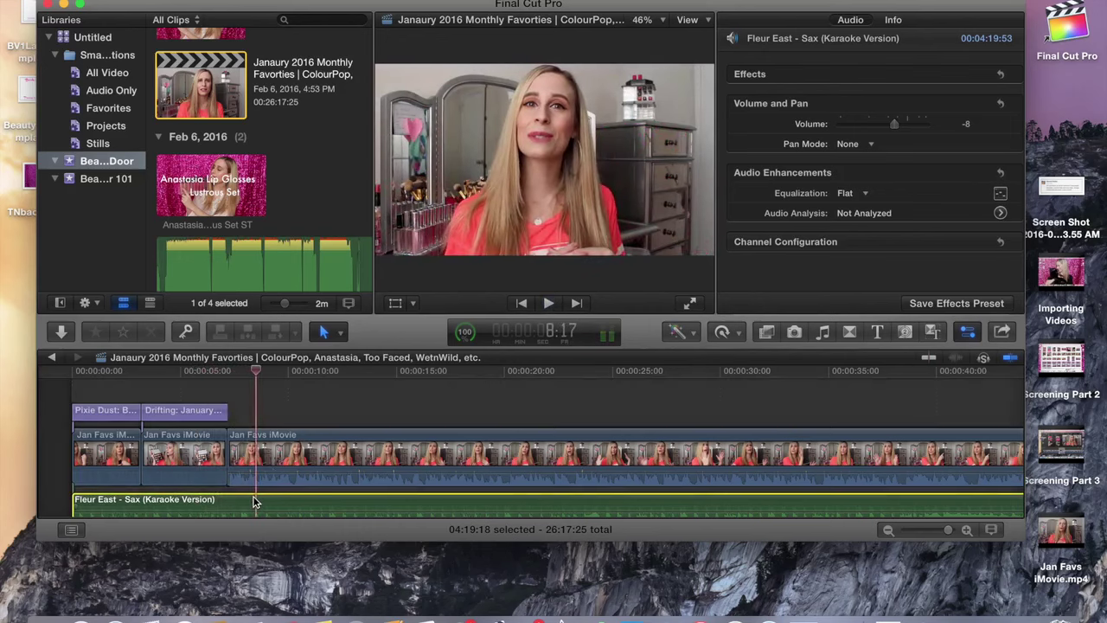
# Cut the song at 8:17 and delete the rest, ending the remaining piece at about 8 seconds with a fade-out
pyautogui.press('super+b')
pyautogui.click(304, 507)
pyautogui.press('Delete')
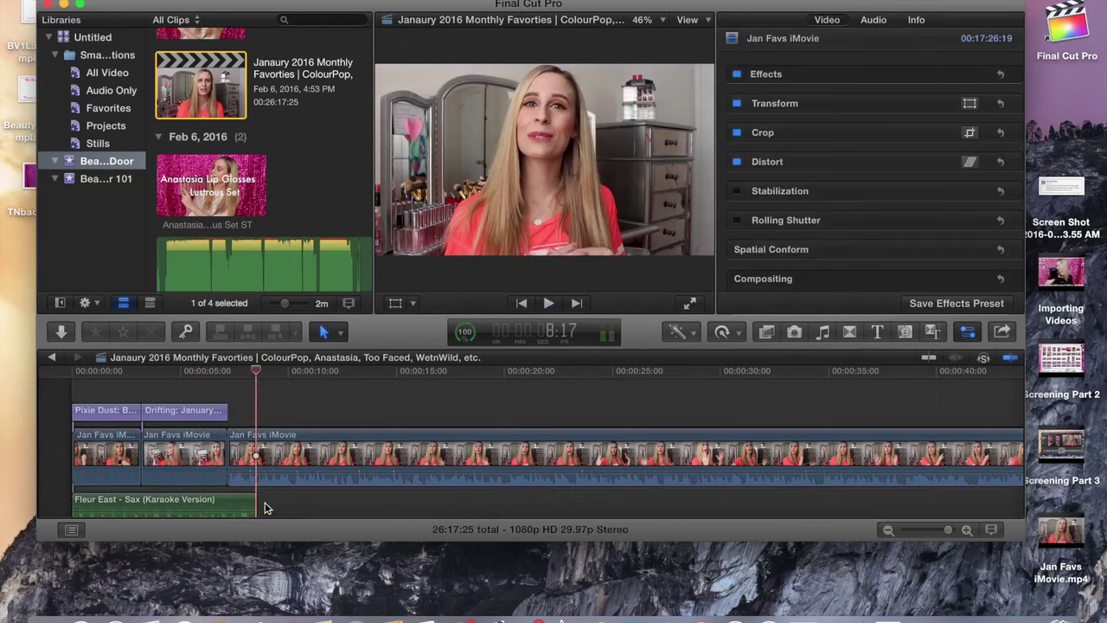
pyautogui.click(249, 502)
pyautogui.moveTo(249, 502); pyautogui.dragTo(211, 502)
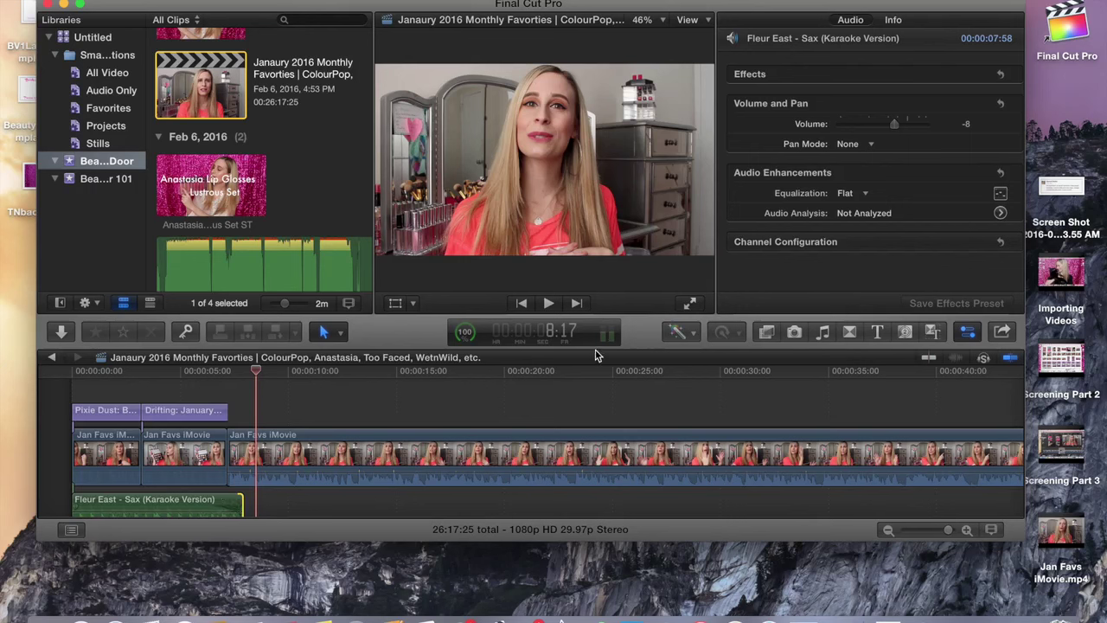
# Add a Simple blur transition between the first two intro clips and play back the intro
pyautogui.click(850, 334)
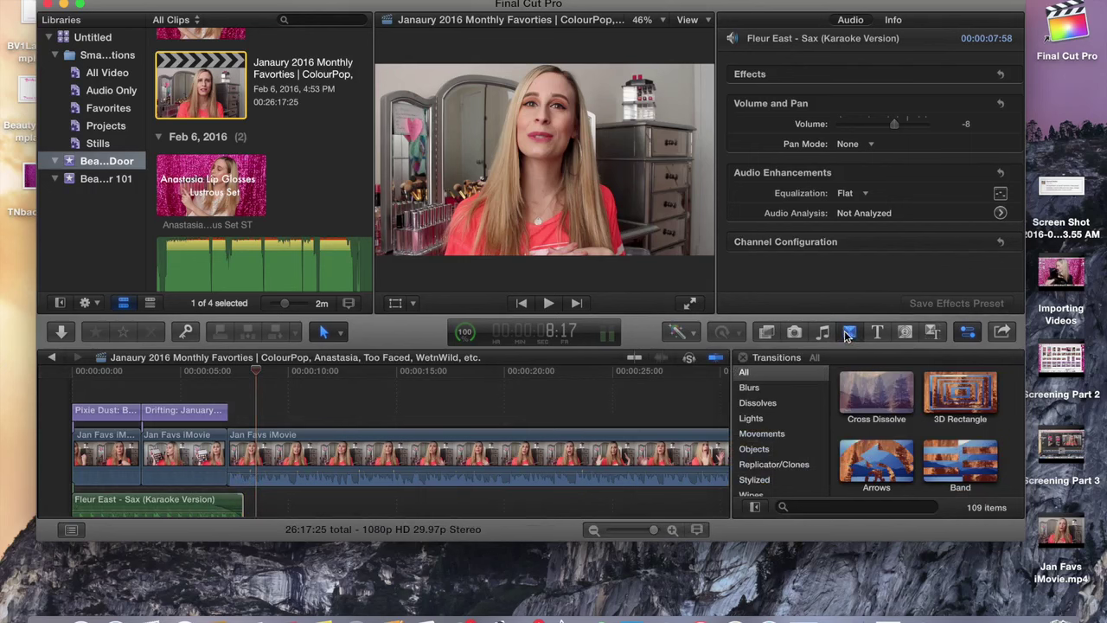
pyautogui.click(759, 389)
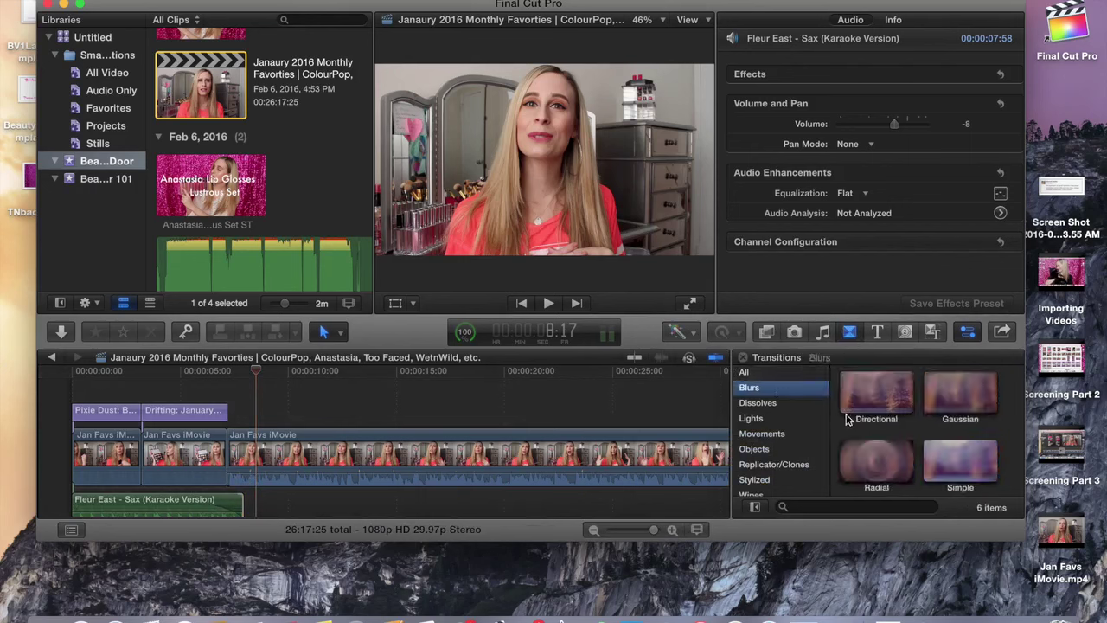
pyautogui.moveTo(938, 467); pyautogui.dragTo(141, 459)
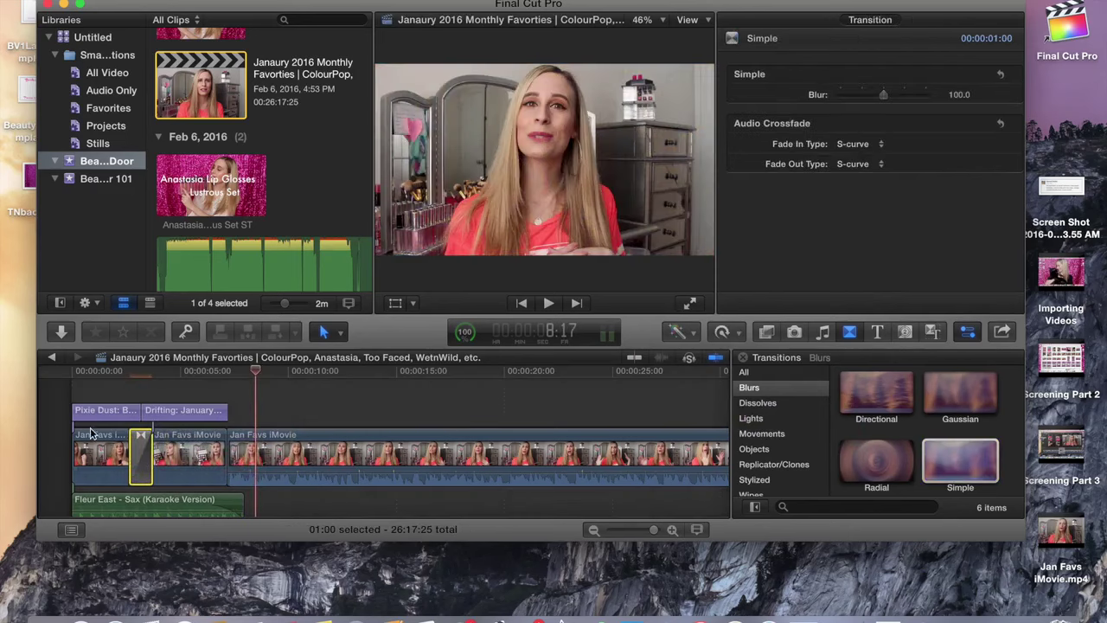
pyautogui.click(71, 398)
pyautogui.click(553, 305)
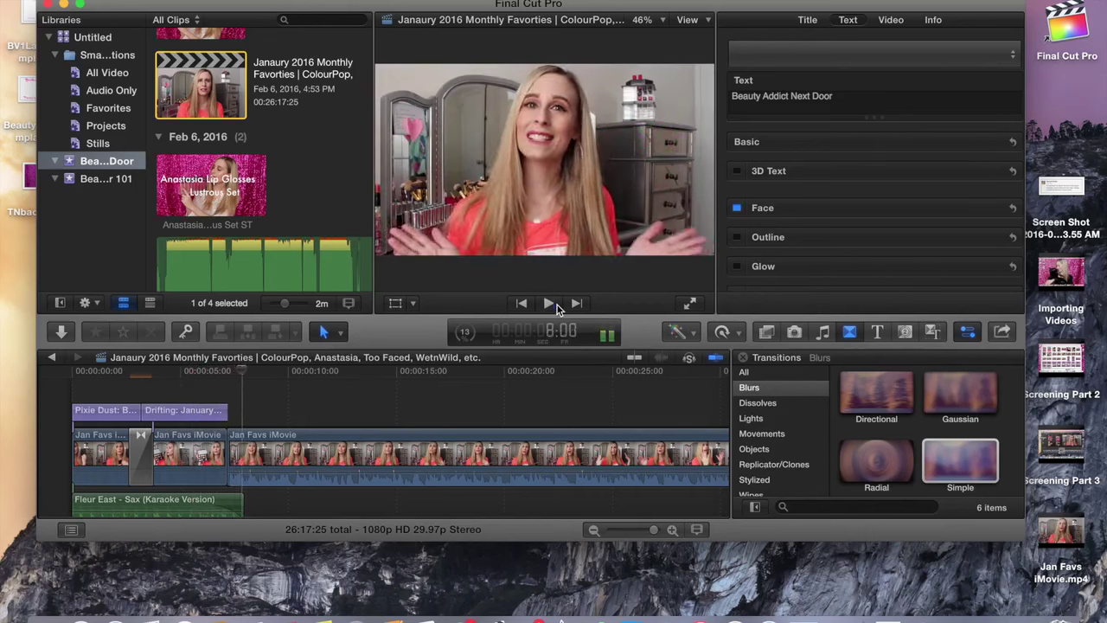
pyautogui.click(550, 304)
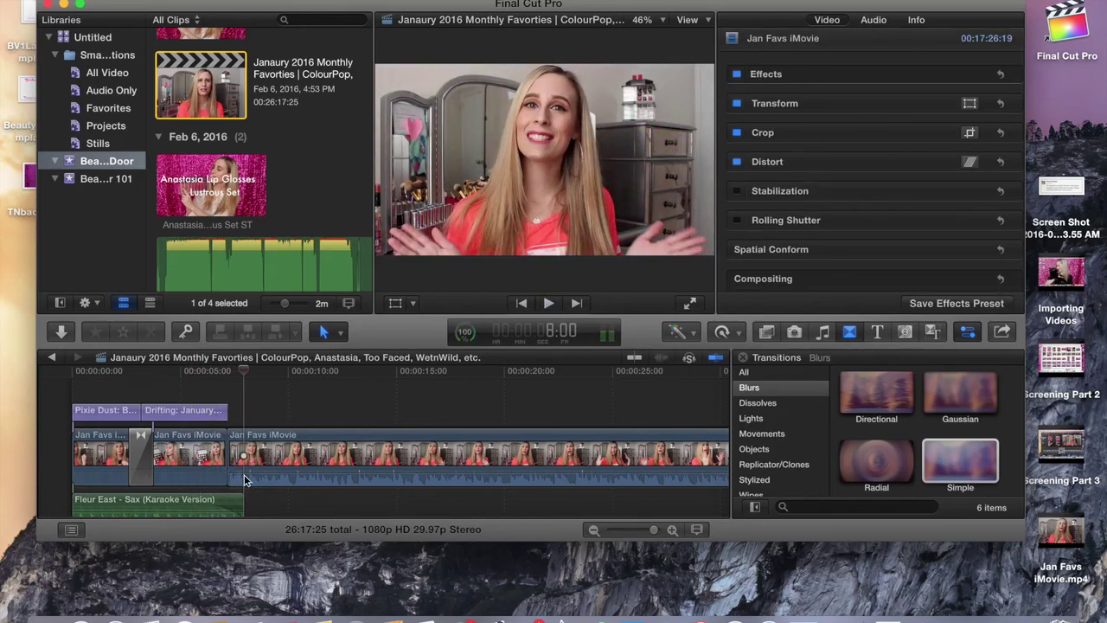
# Replay the end of the intro and extend the song clip to 8:04, keeping a fade-out at its end
pyautogui.click(203, 410)
pyautogui.click(548, 304)
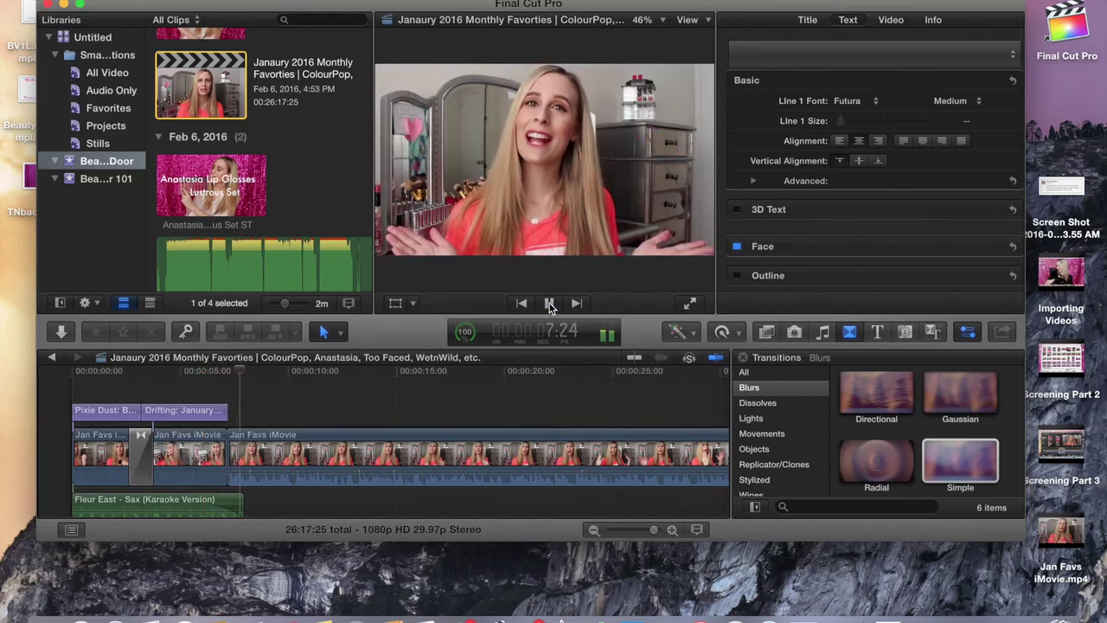
pyautogui.click(550, 303)
pyautogui.click(743, 358)
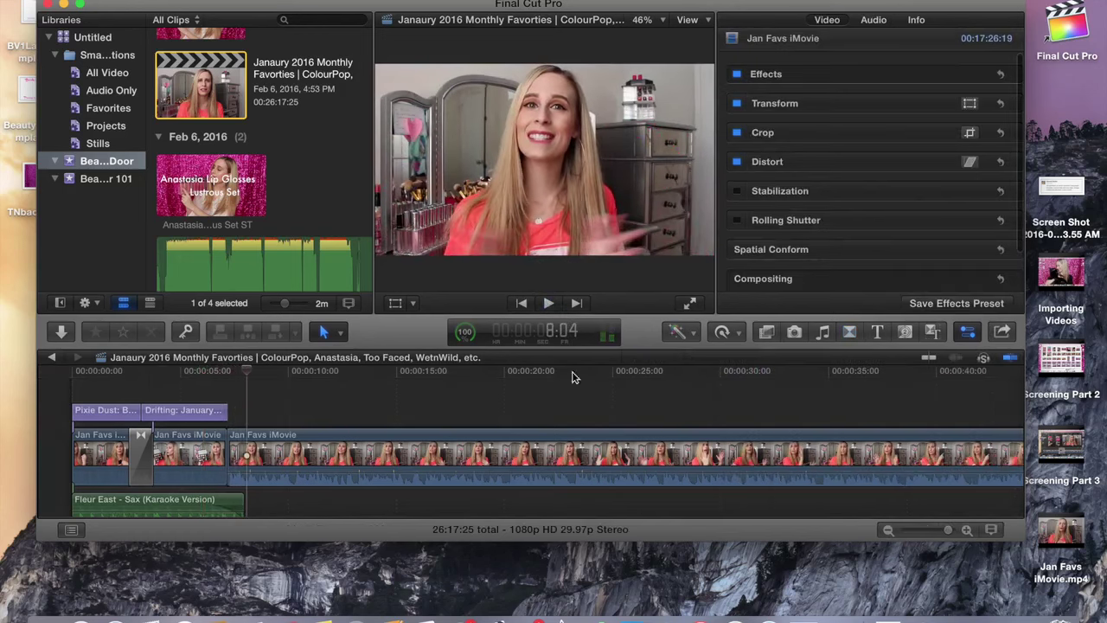
pyautogui.moveTo(245, 499); pyautogui.dragTo(199, 510)
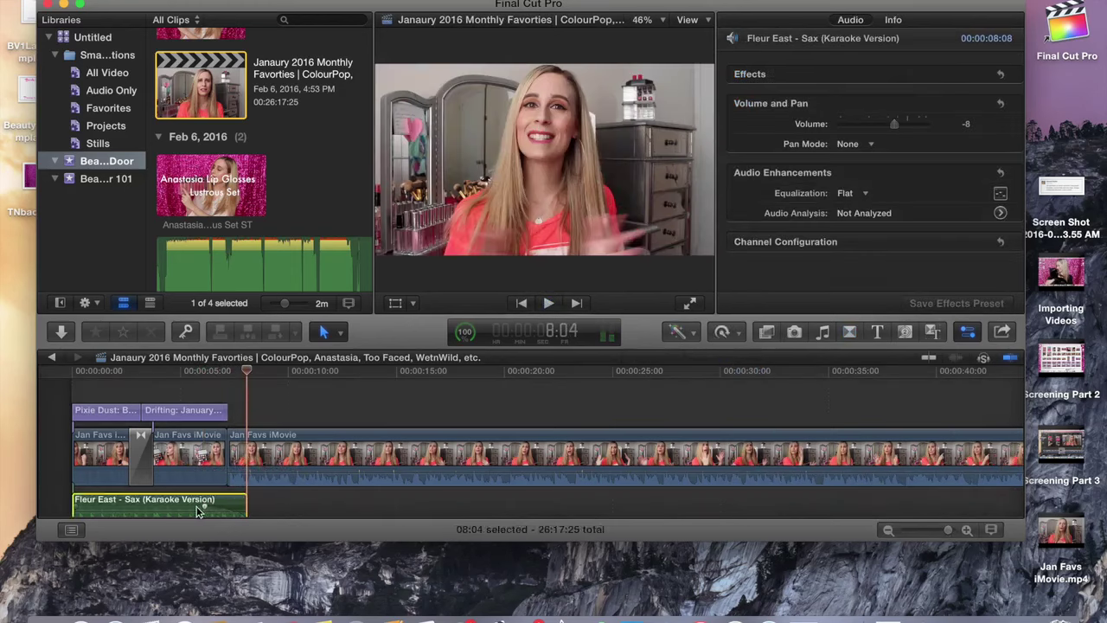
# Place a copy of the intro song beneath the end screen and extend it past the end of the final clip
pyautogui.moveTo(932, 529); pyautogui.dragTo(920, 528)
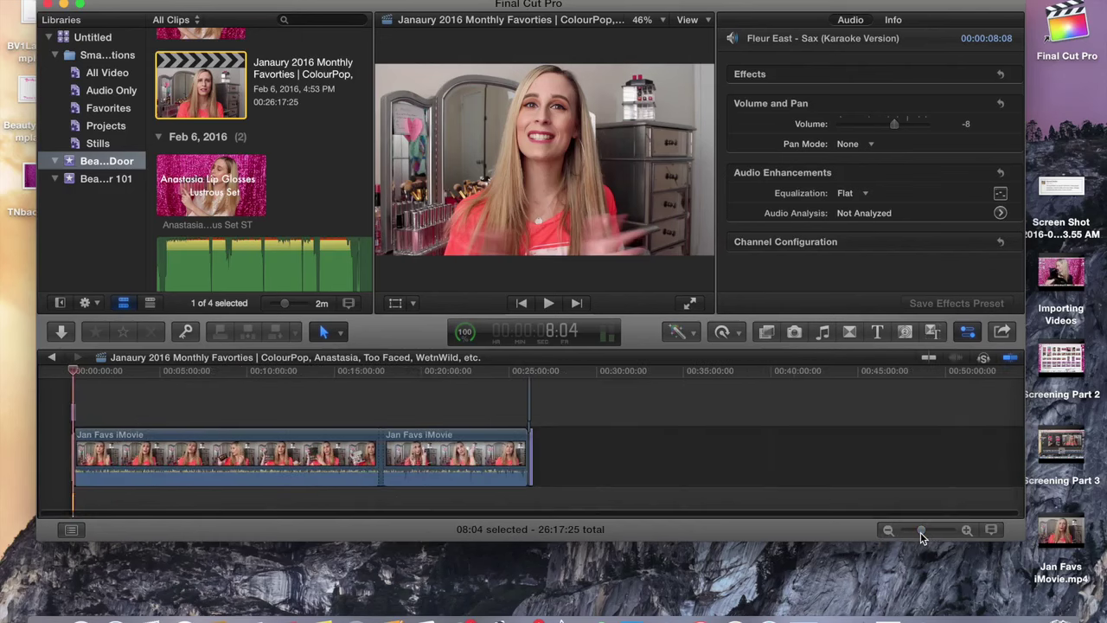
pyautogui.click(522, 417)
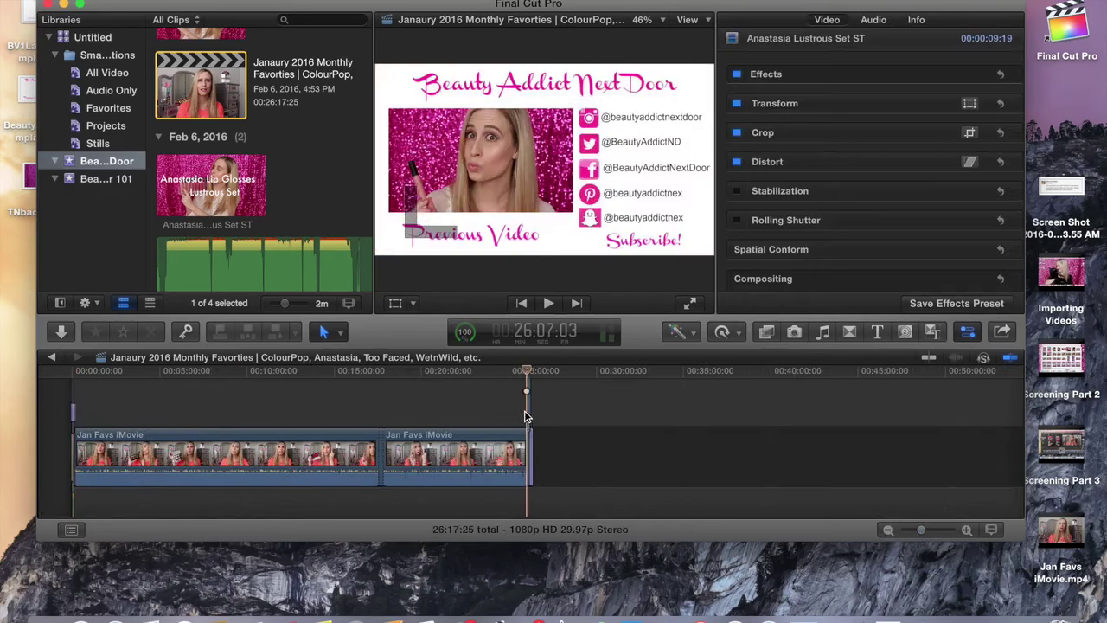
pyautogui.click(947, 531)
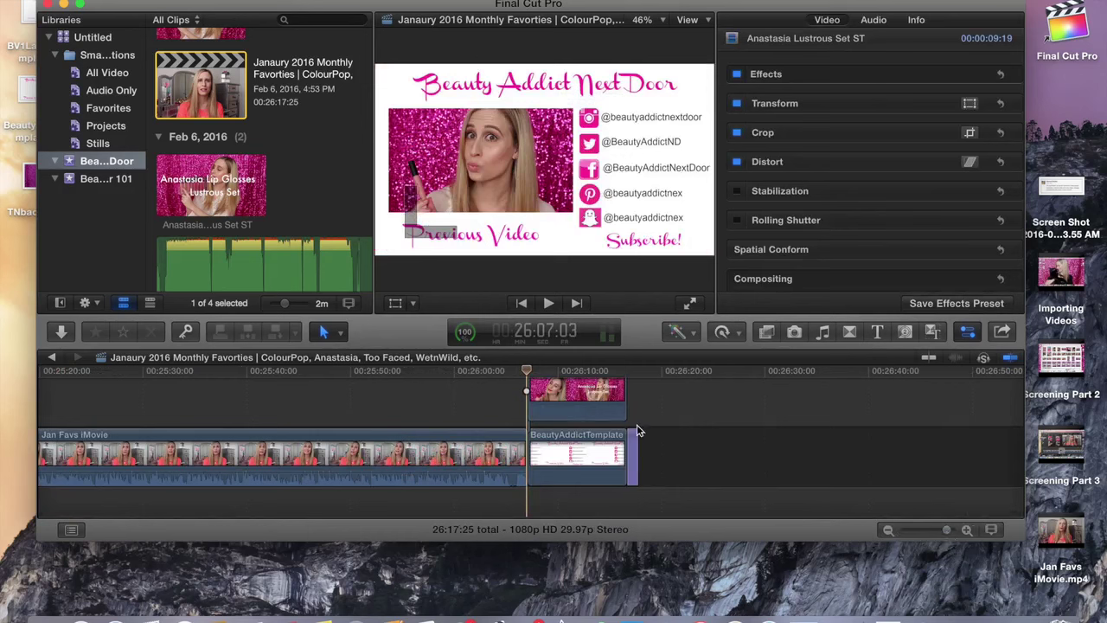
pyautogui.moveTo(606, 498); pyautogui.dragTo(648, 491)
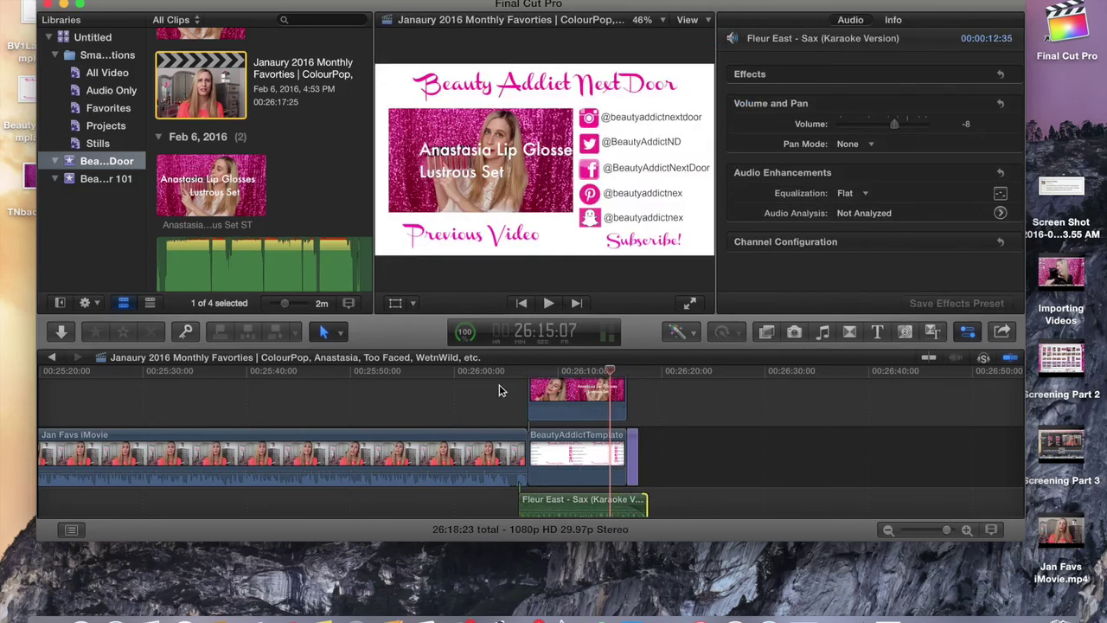
# Trim the closing song to start just before the end screen and shorten its end slightly
pyautogui.click(517, 389)
pyautogui.moveTo(944, 530); pyautogui.dragTo(947, 531)
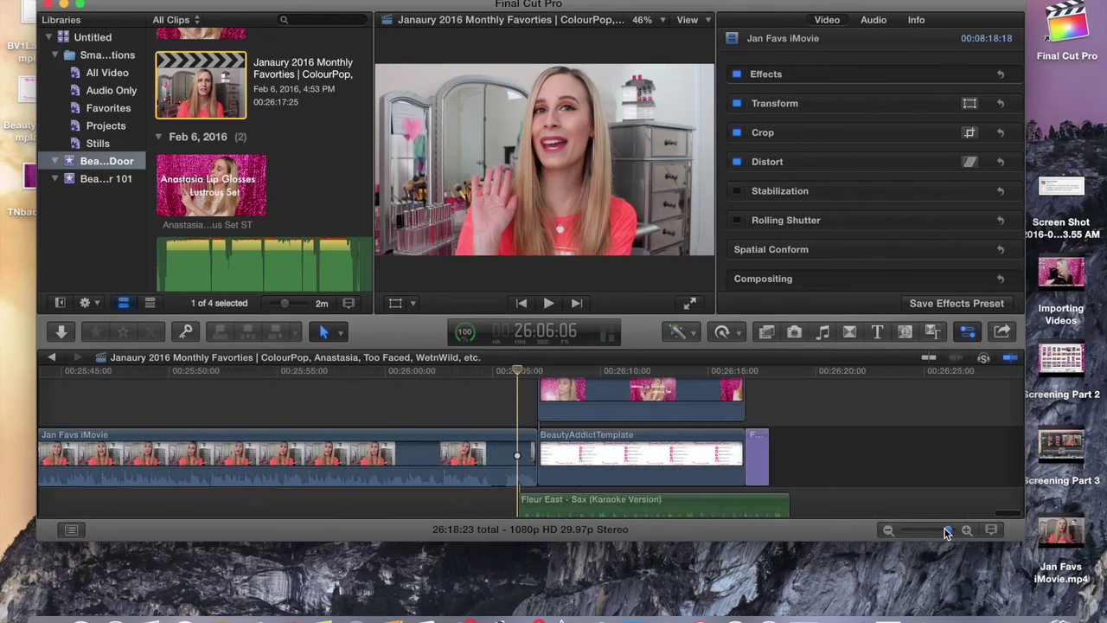
pyautogui.moveTo(524, 507)
pyautogui.mouseDown()
pyautogui.moveTo(538, 507)
pyautogui.moveTo(531, 502)
pyautogui.mouseUp()
pyautogui.moveTo(790, 503); pyautogui.dragTo(781, 501)
# Play back the ending and give the closing song a fade-in of about 1:02 at its start
pyautogui.click(536, 407)
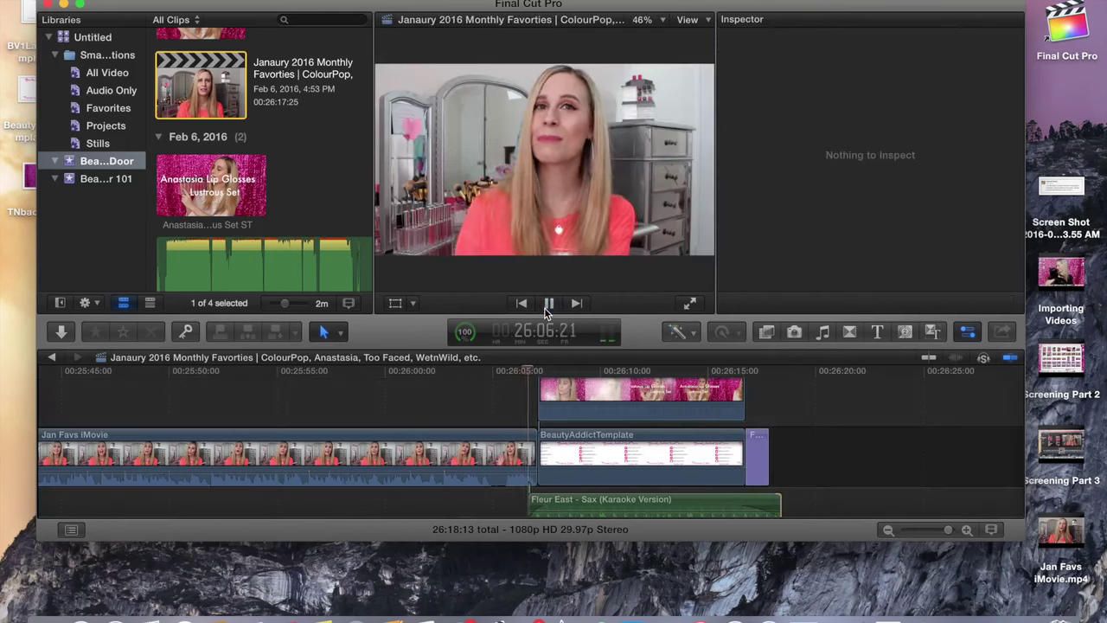
pyautogui.moveTo(538, 510); pyautogui.dragTo(536, 508)
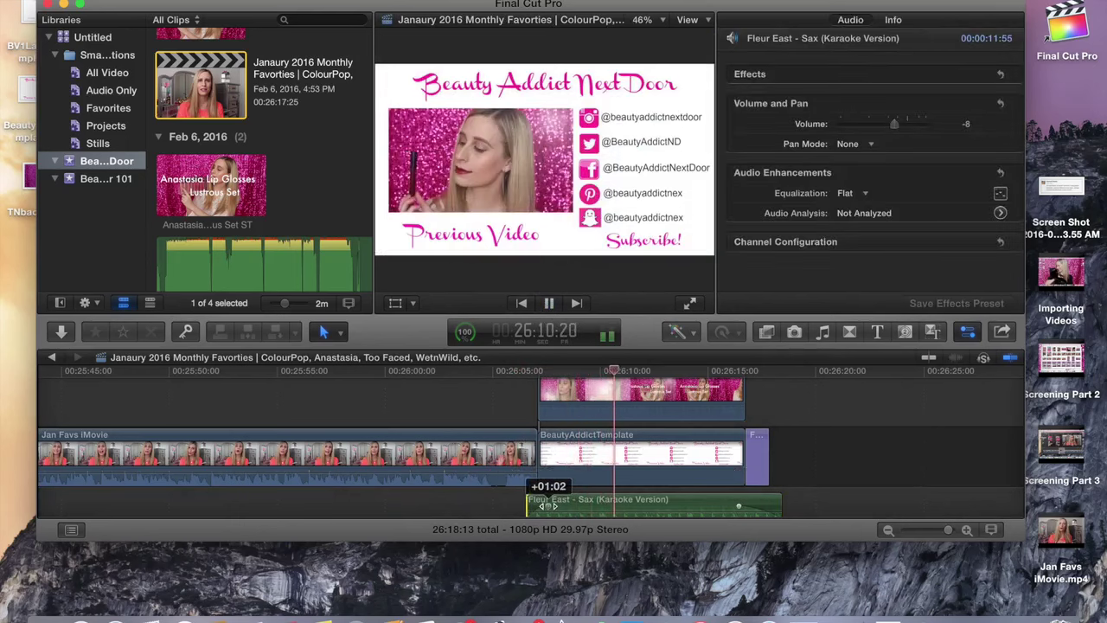
pyautogui.click(514, 419)
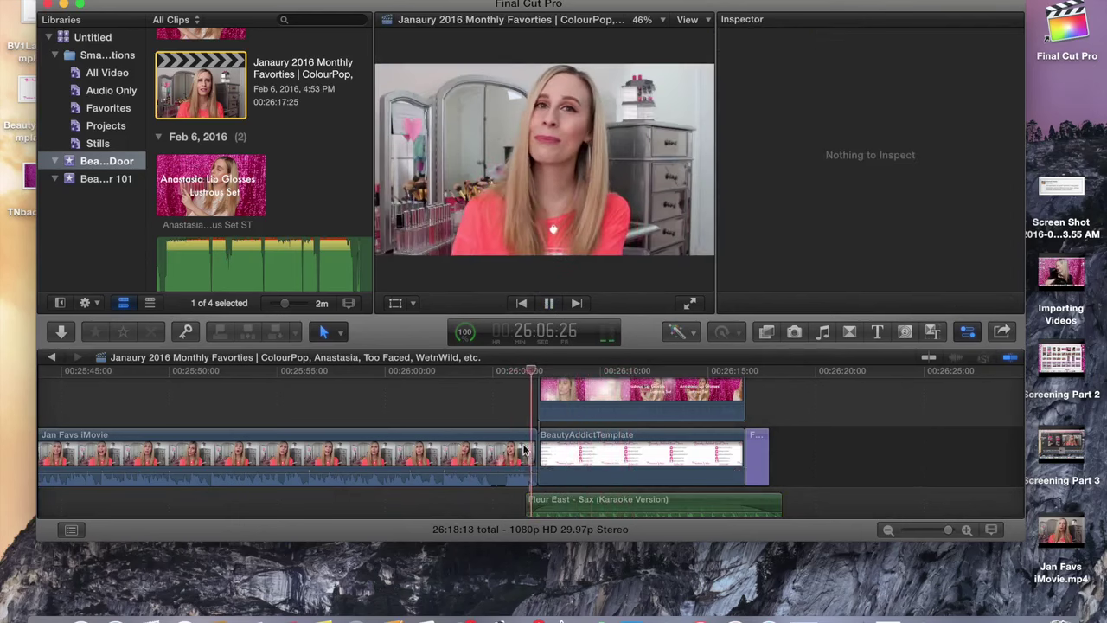
pyautogui.moveTo(537, 501); pyautogui.dragTo(536, 509)
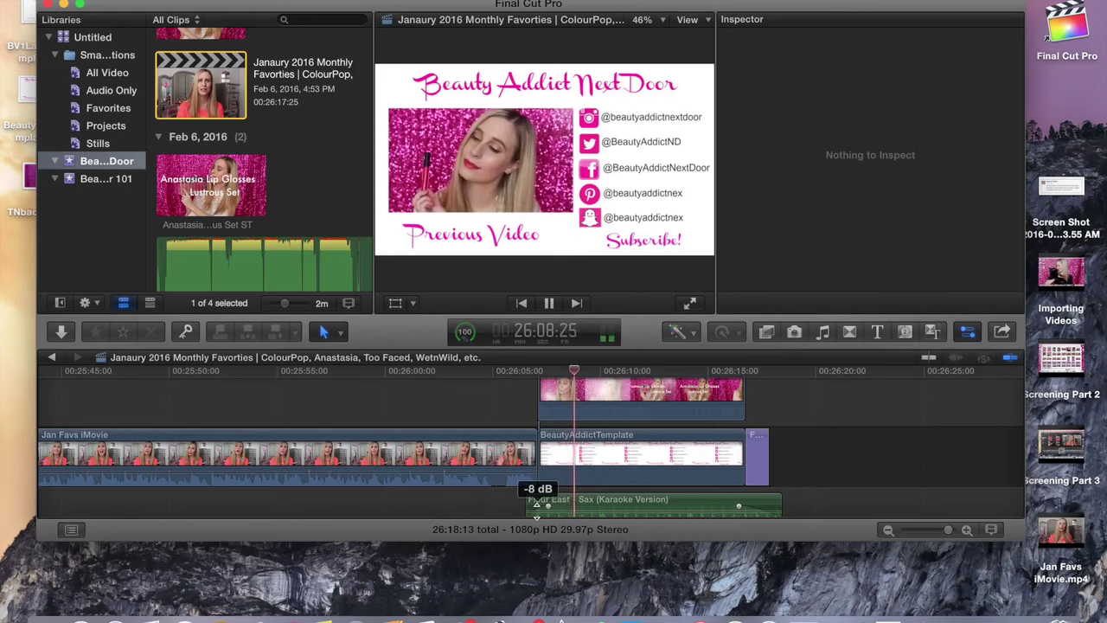
# Play back the main clip from about 1:53 to review that part of the video
pyautogui.click(742, 417)
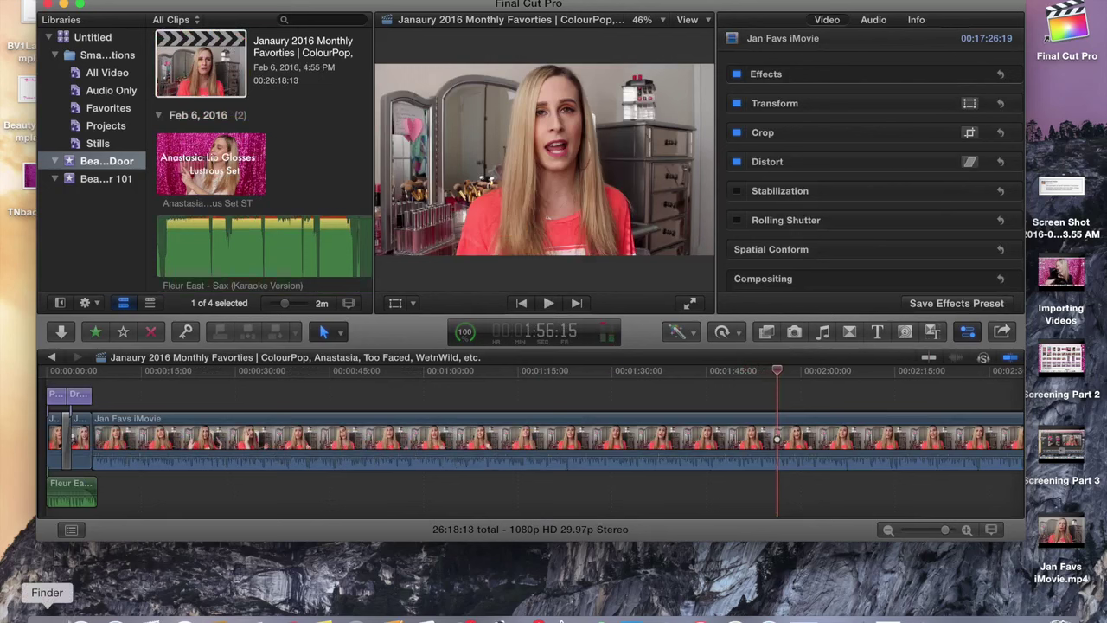
pyautogui.click(757, 407)
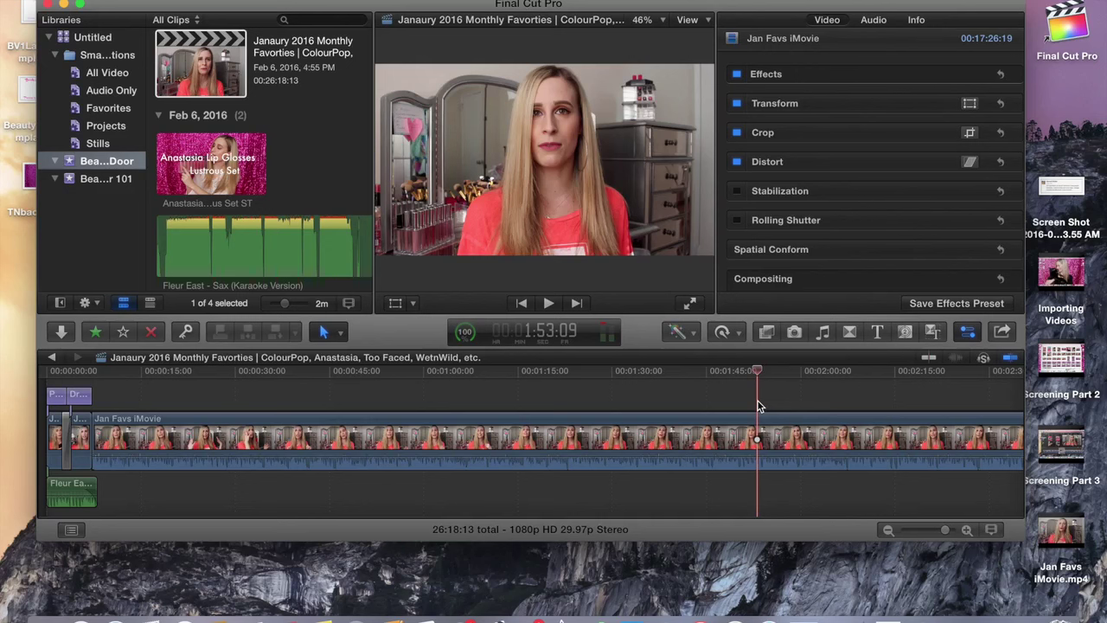
pyautogui.click(558, 310)
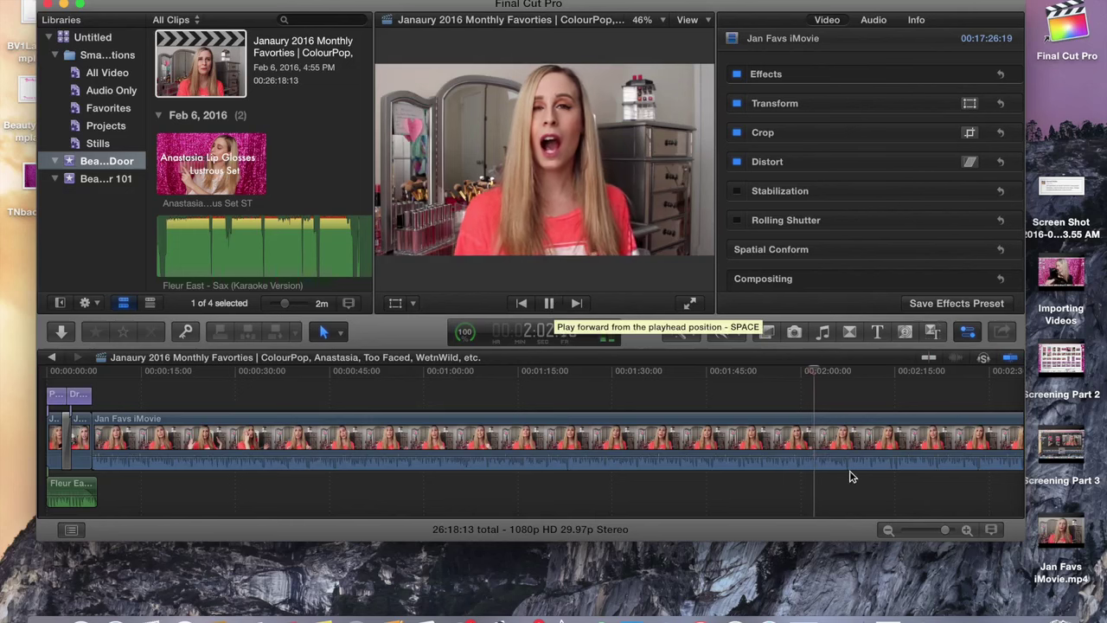
pyautogui.click(915, 529)
pyautogui.click(943, 530)
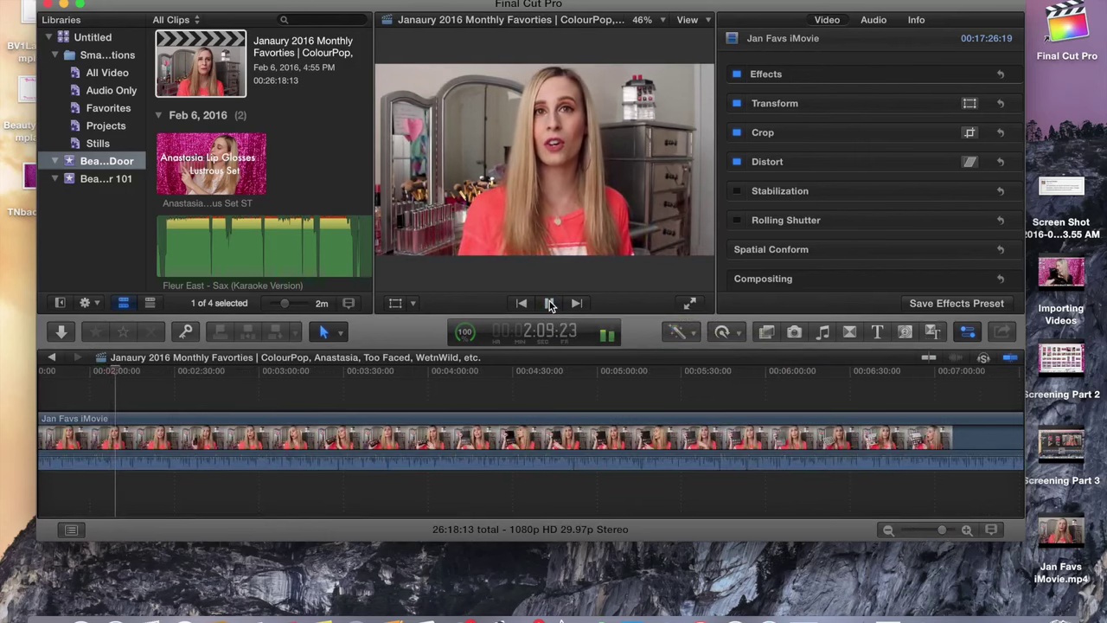
pyautogui.click(550, 304)
# Switch to Finder and open the STs folder inside YouTube > Beauty Vlogger 101 on the G-DRIVE mobile USB drive, using list view
pyautogui.click(52, 613)
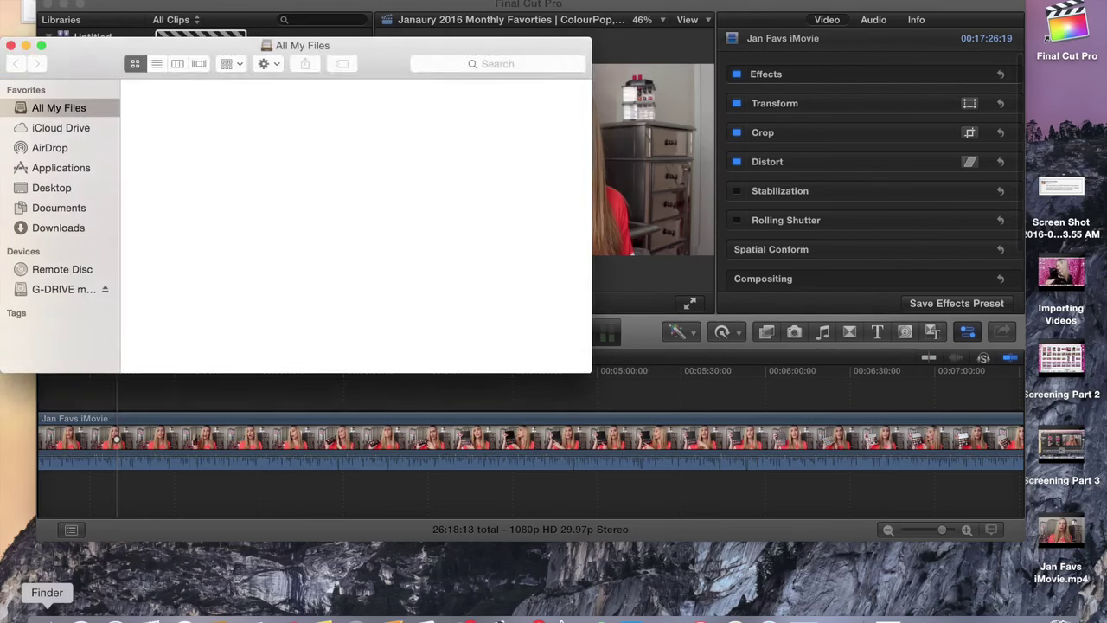
pyautogui.scroll(-3, 173, 147)
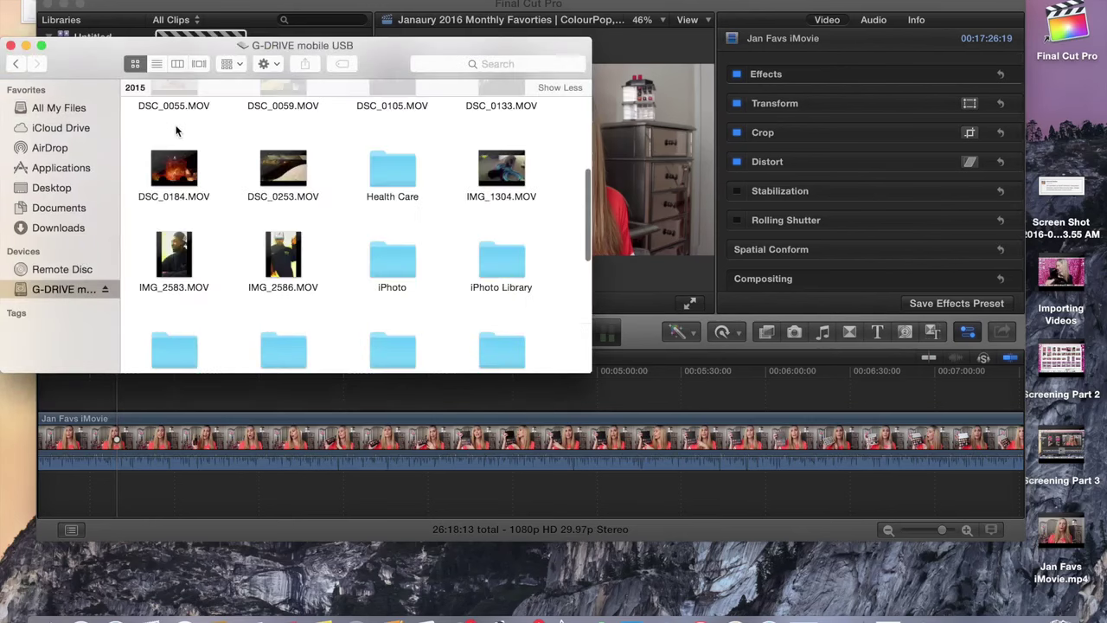
pyautogui.click(157, 65)
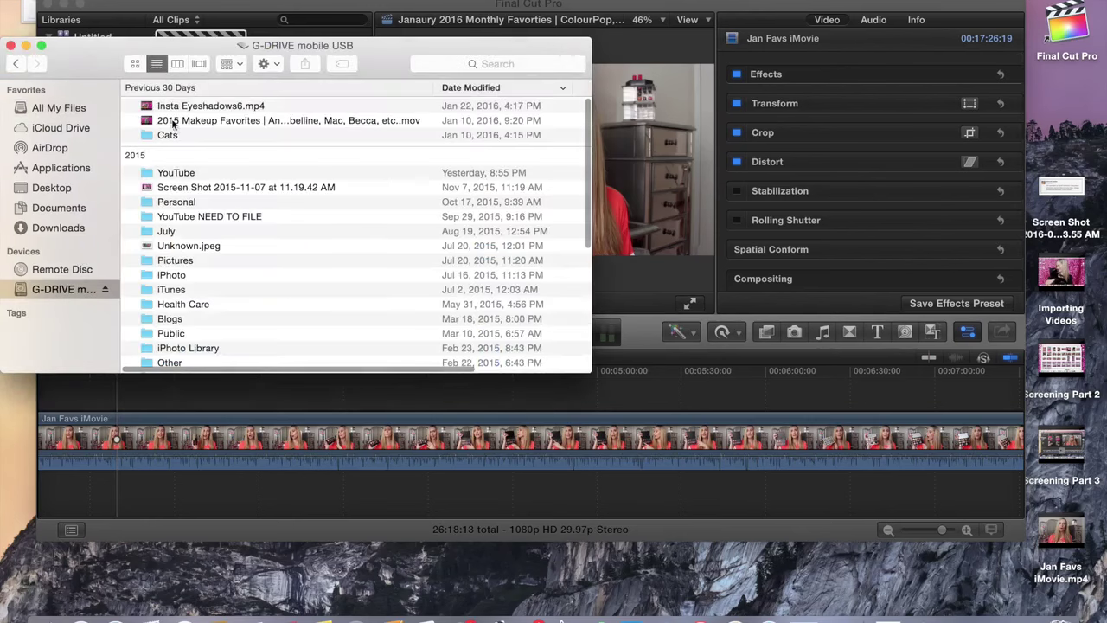
pyautogui.doubleClick(186, 173)
pyautogui.doubleClick(187, 135)
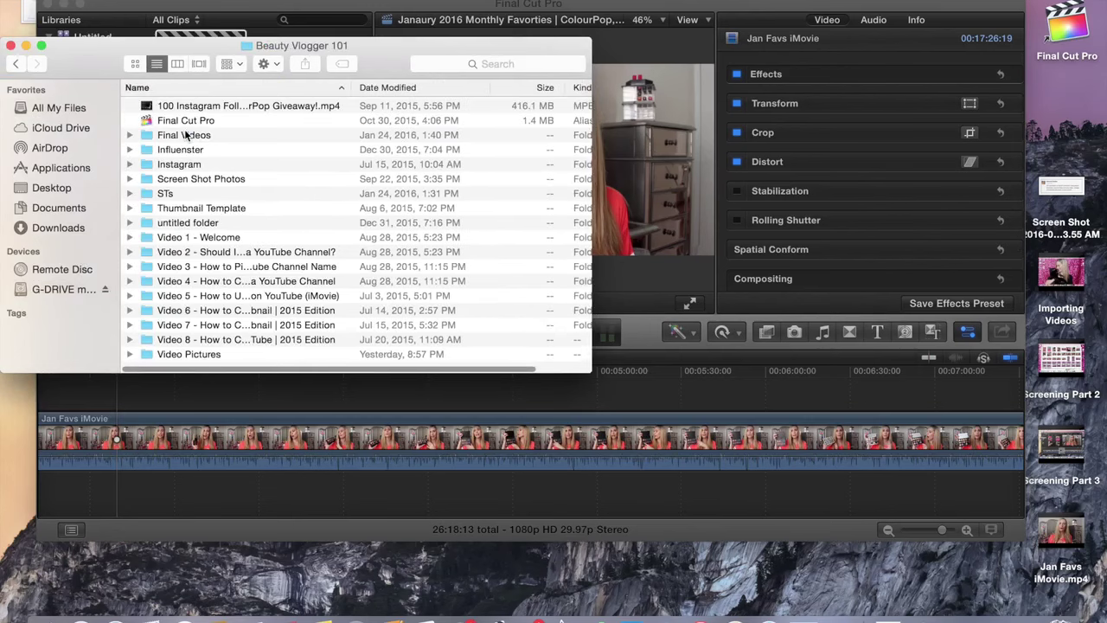
pyautogui.doubleClick(197, 194)
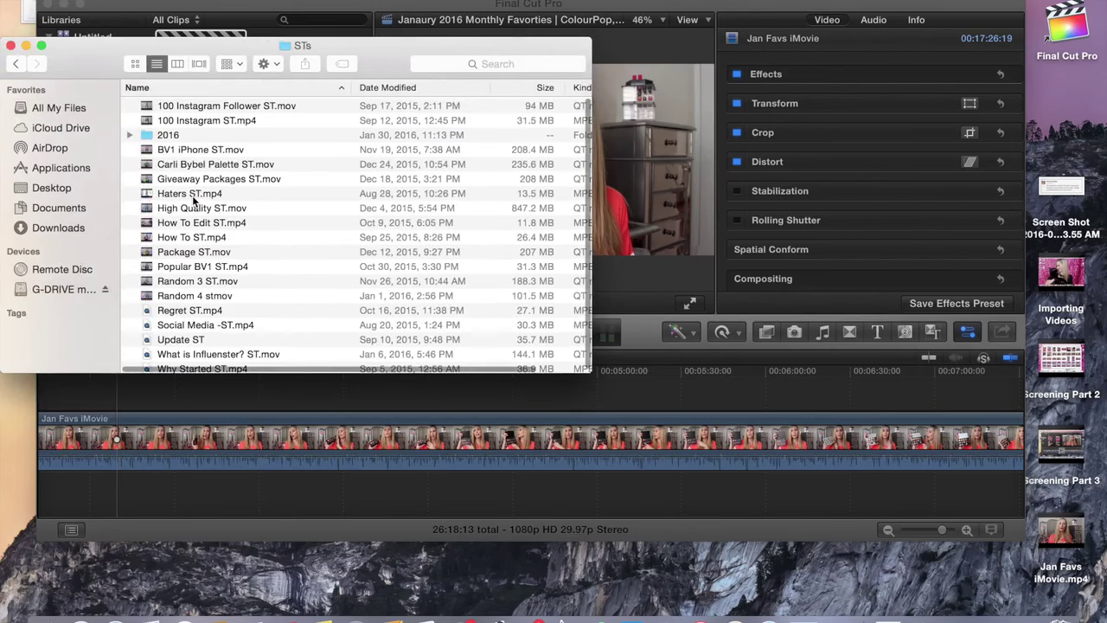
# Open the 2016 folder, preview the 5 Random Tips ST.mov clip and close the preview
pyautogui.click(189, 135)
pyautogui.doubleClick(189, 135)
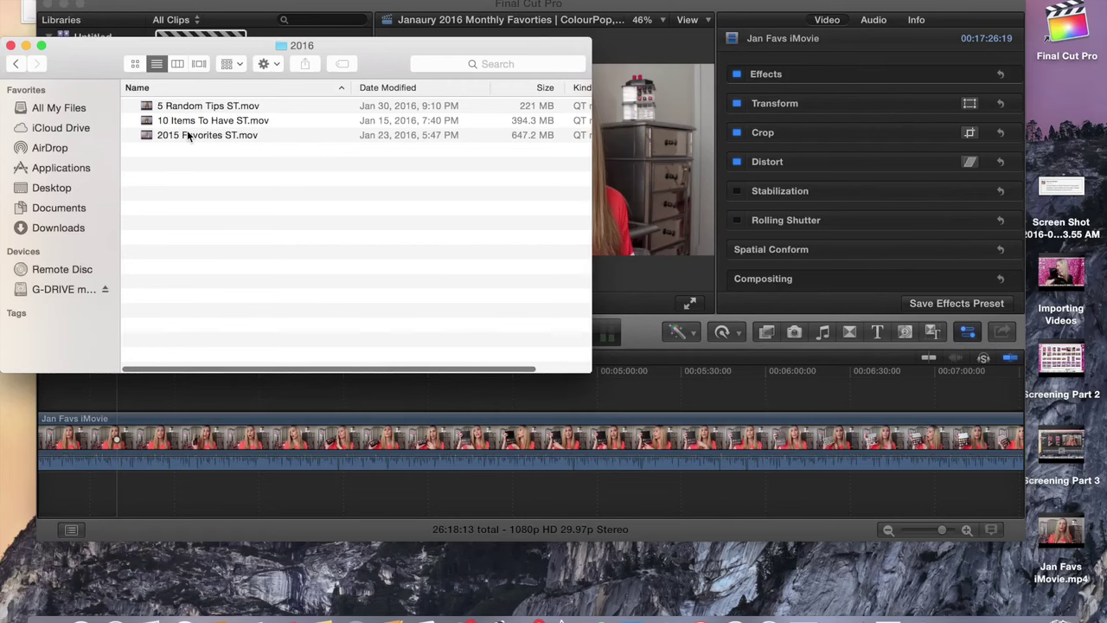
pyautogui.click(227, 105)
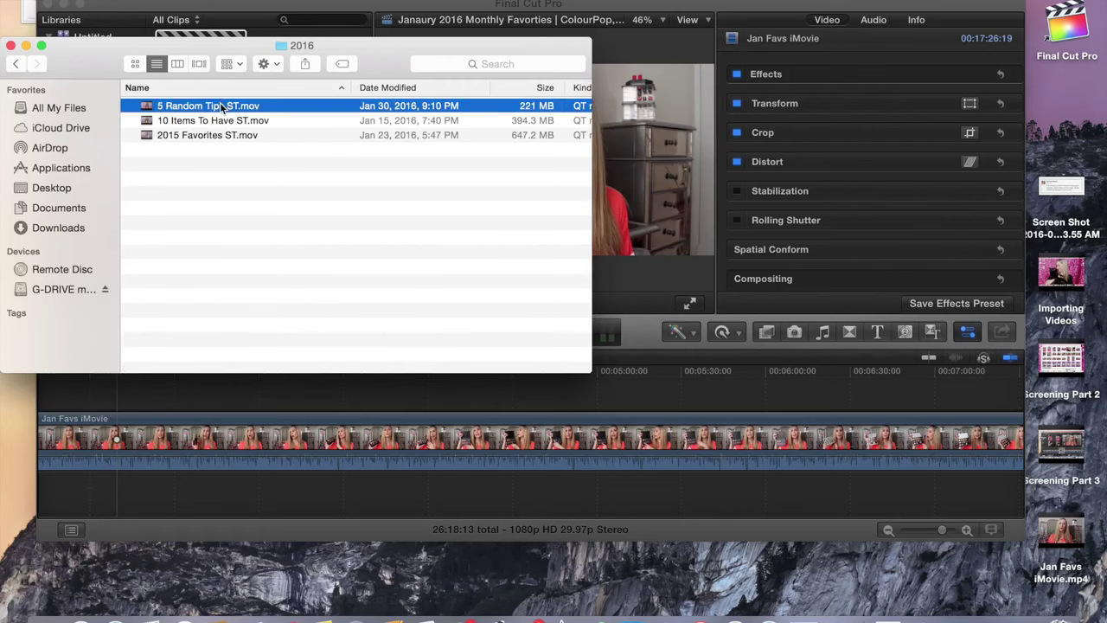
pyautogui.doubleClick(222, 106)
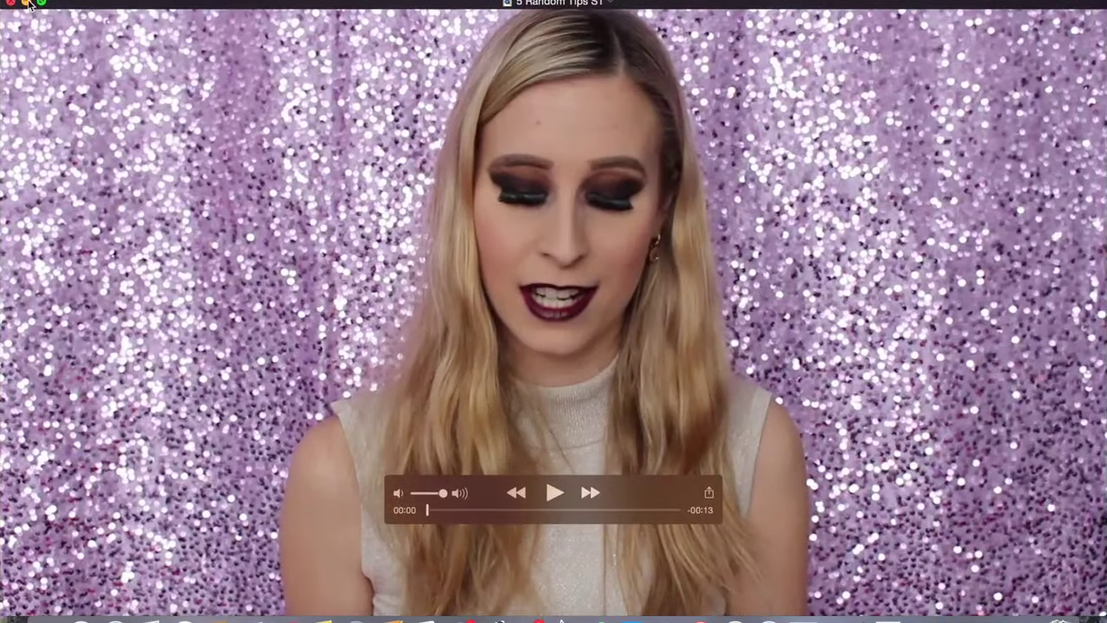
pyautogui.click(12, 5)
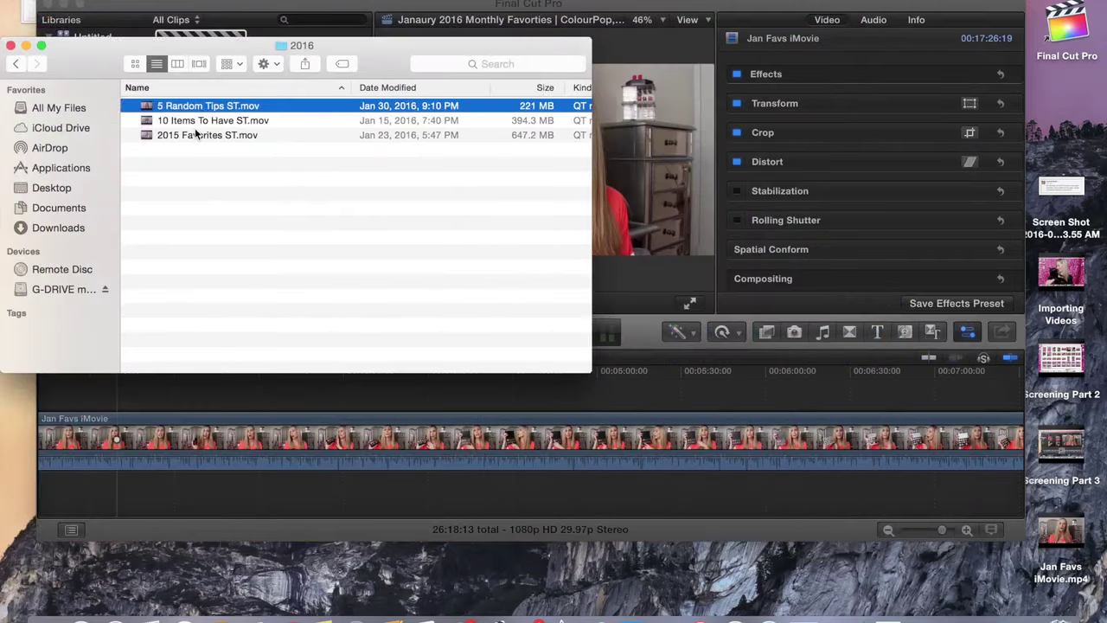
# Add 5 Random Tips ST.mov to the Final Cut Pro timeline as a connected clip above the main clip, starting at about 2:10
pyautogui.moveTo(201, 105); pyautogui.dragTo(584, 401)
pyautogui.click(606, 391)
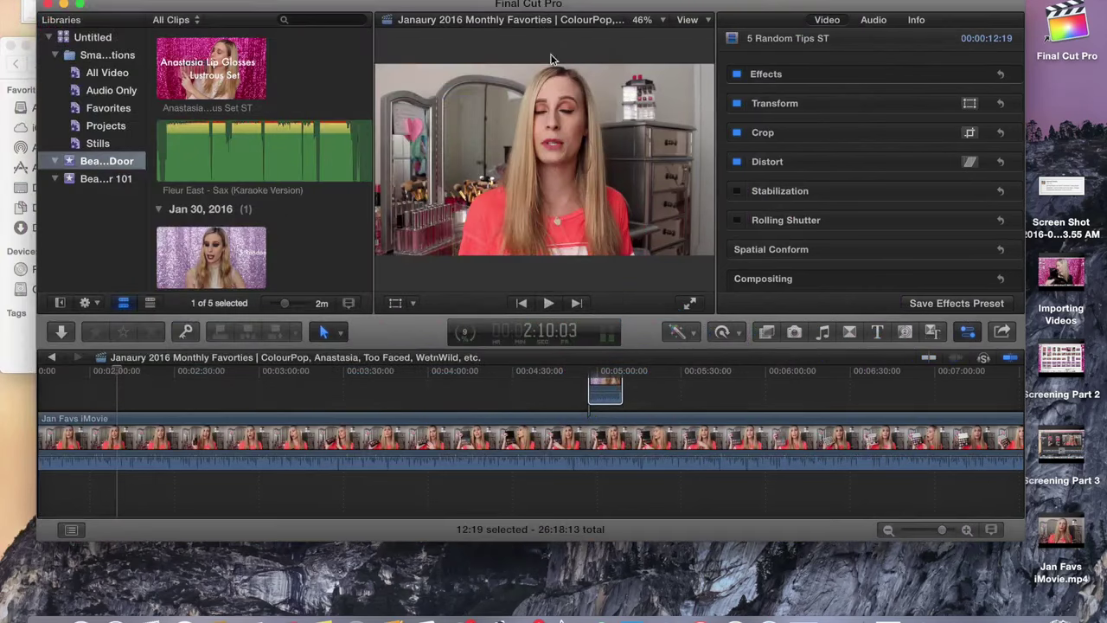
pyautogui.moveTo(608, 391); pyautogui.dragTo(141, 391)
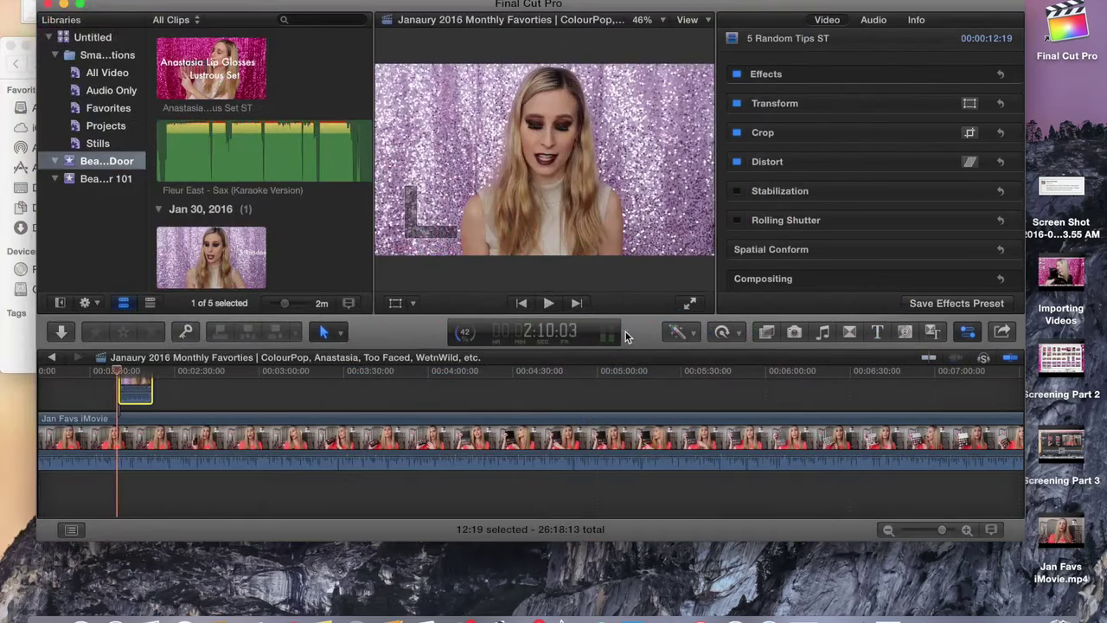
# Play the connected 5 Random Tips ST clip and trim its end so it stops at about 2:19
pyautogui.click(548, 303)
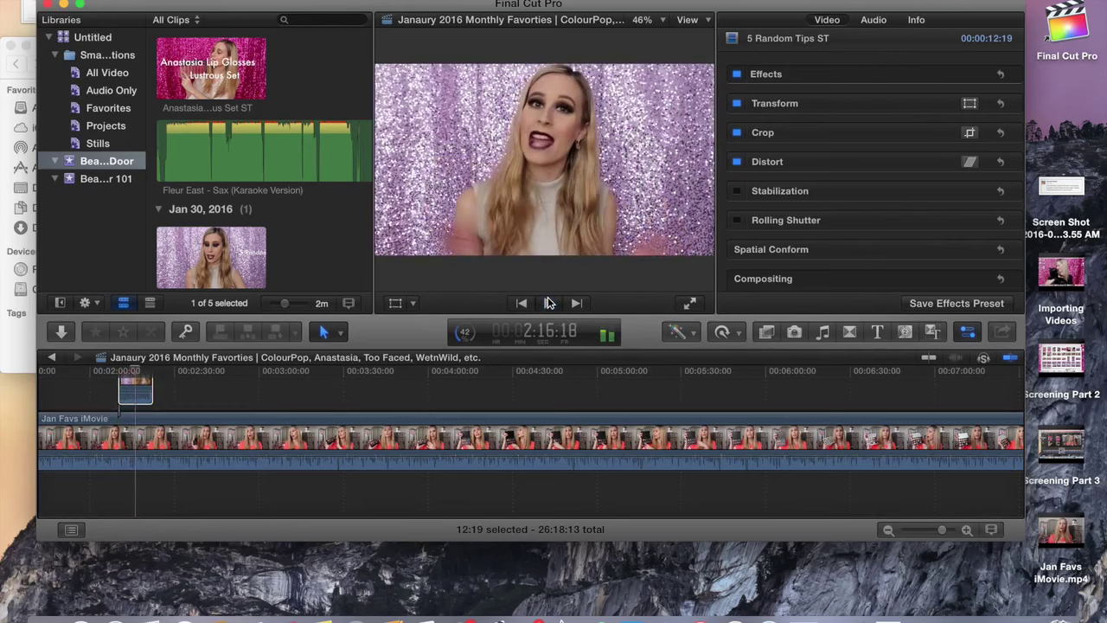
pyautogui.click(138, 400)
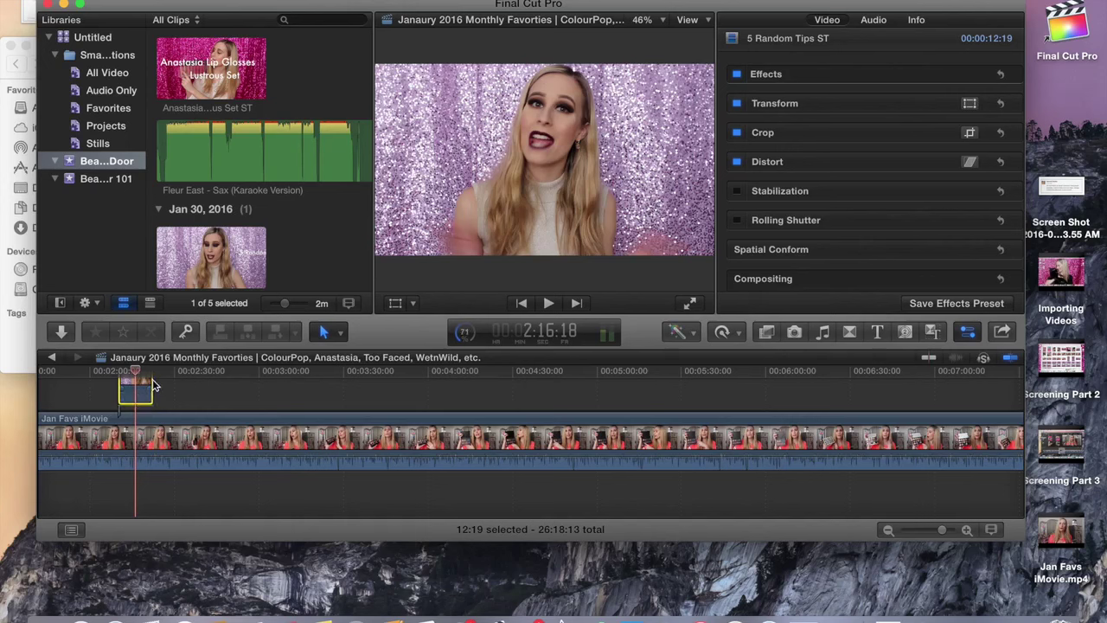
pyautogui.moveTo(153, 385); pyautogui.dragTo(143, 386)
pyautogui.click(548, 303)
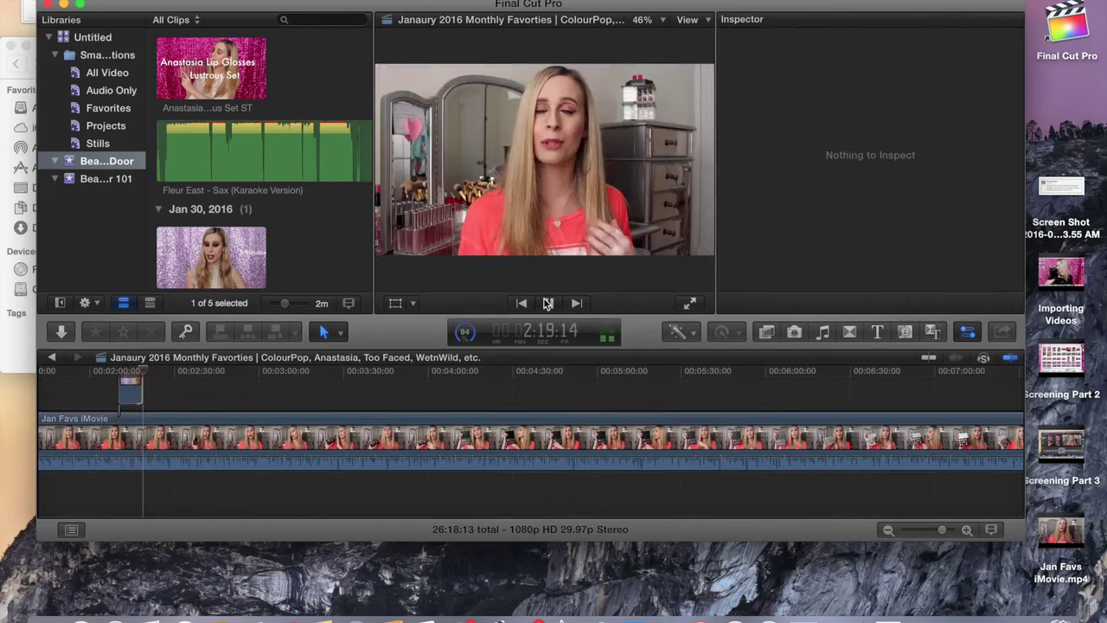
pyautogui.press('Up')
pyautogui.press('c')
pyautogui.click(548, 302)
pyautogui.moveTo(182, 385); pyautogui.dragTo(159, 384)
pyautogui.click(549, 303)
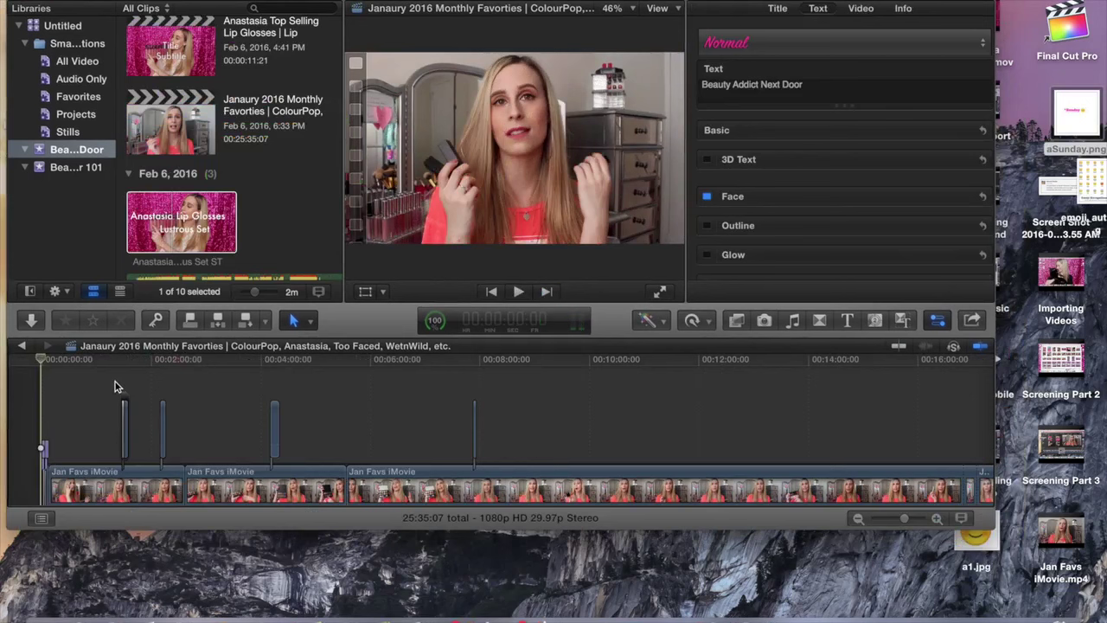
# Play short parts of the project at each inserted clip, from the subscribe graphic through to the end screen, to review them
pyautogui.click(120, 384)
pyautogui.click(519, 291)
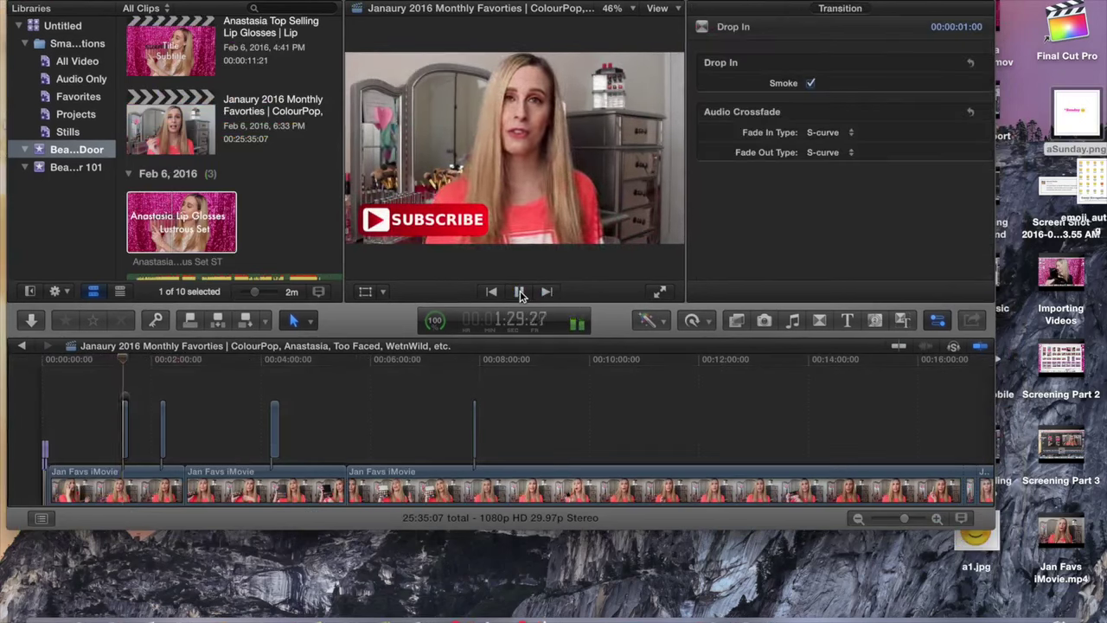
pyautogui.click(160, 400)
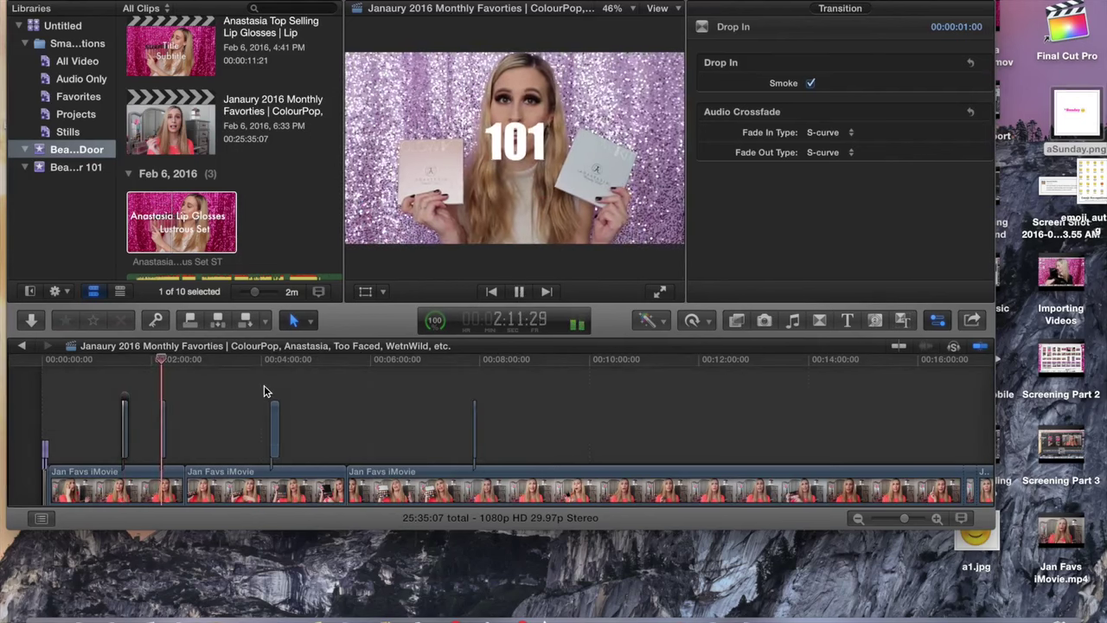
pyautogui.click(474, 399)
pyautogui.press('super+minus')
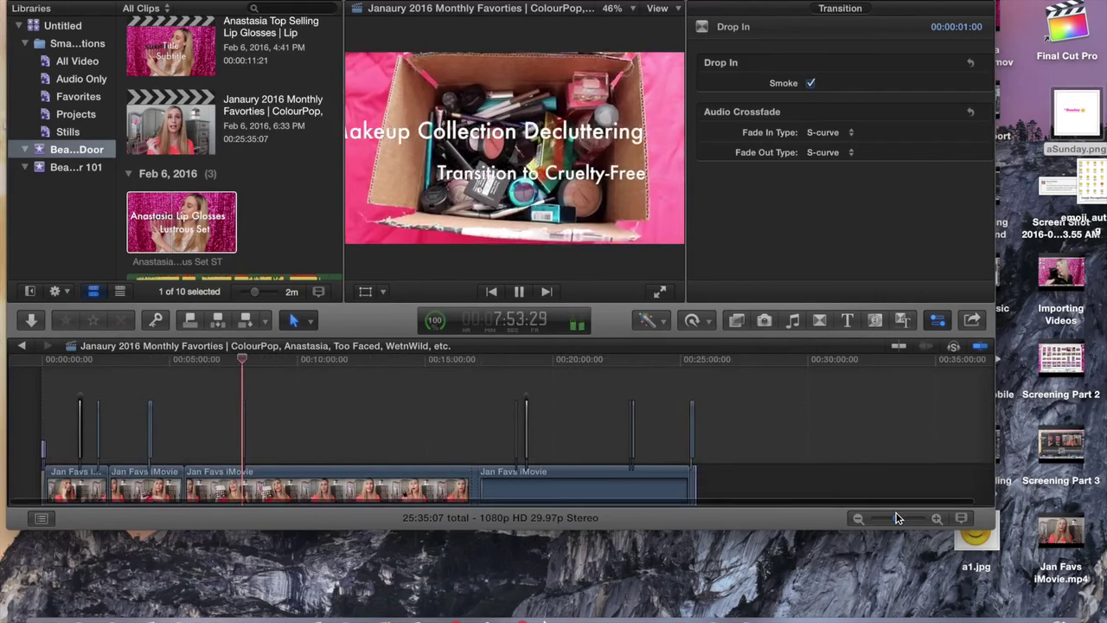
pyautogui.click(513, 396)
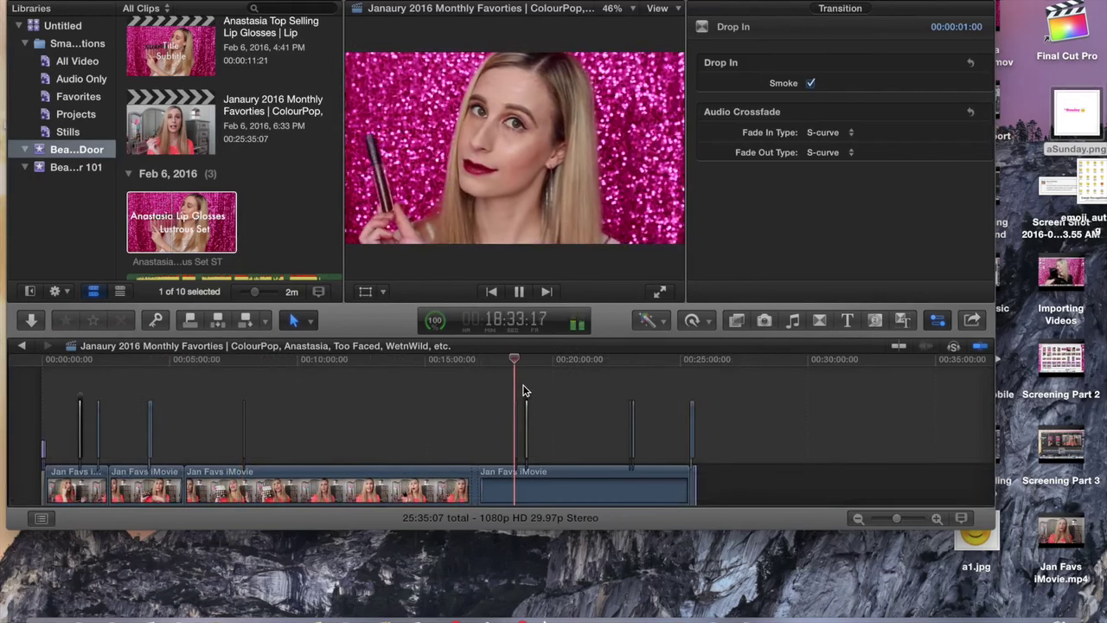
pyautogui.click(523, 392)
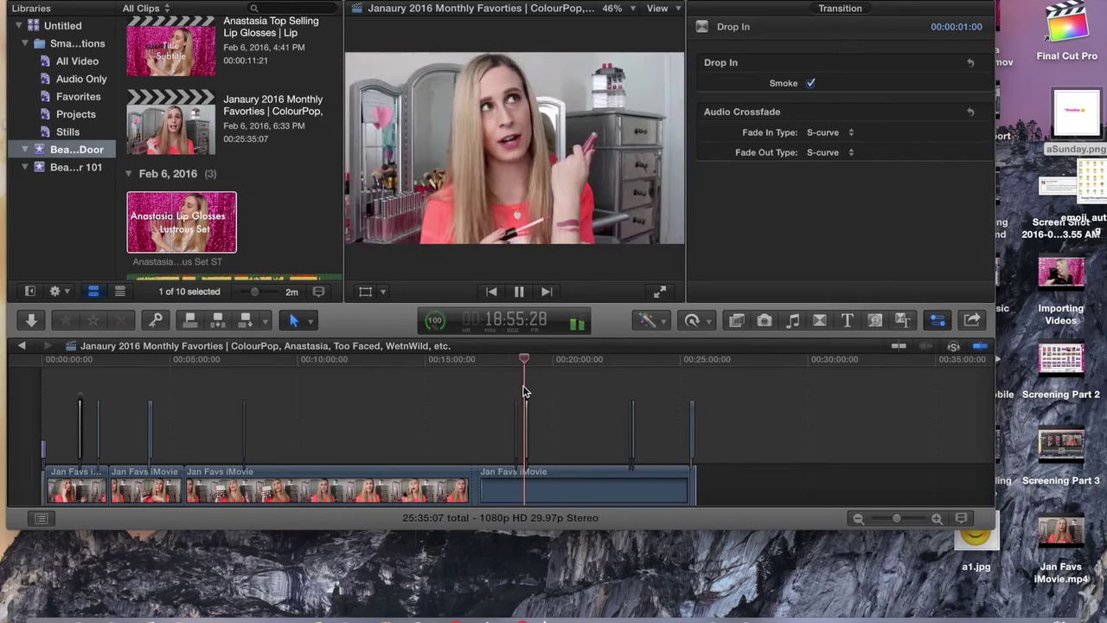
pyautogui.click(629, 398)
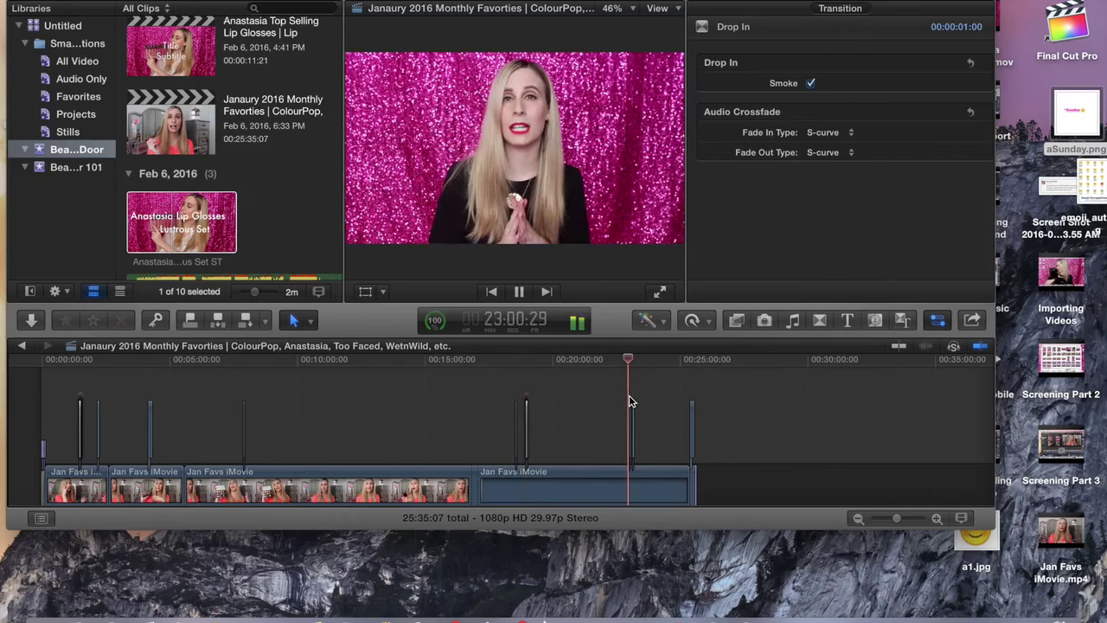
pyautogui.click(917, 519)
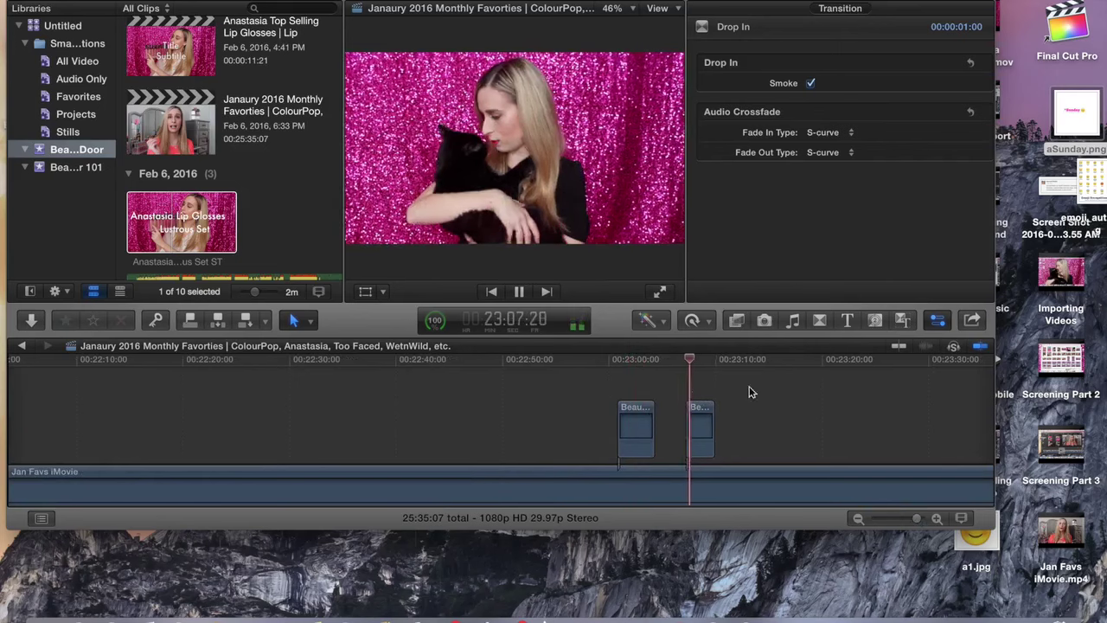
pyautogui.click(902, 518)
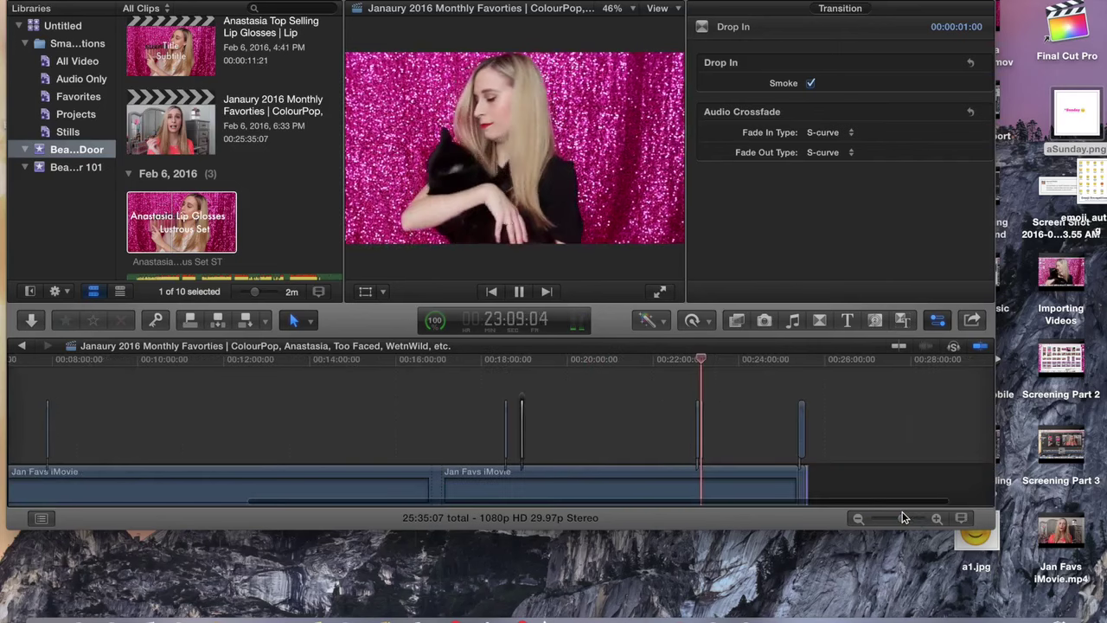
pyautogui.click(797, 398)
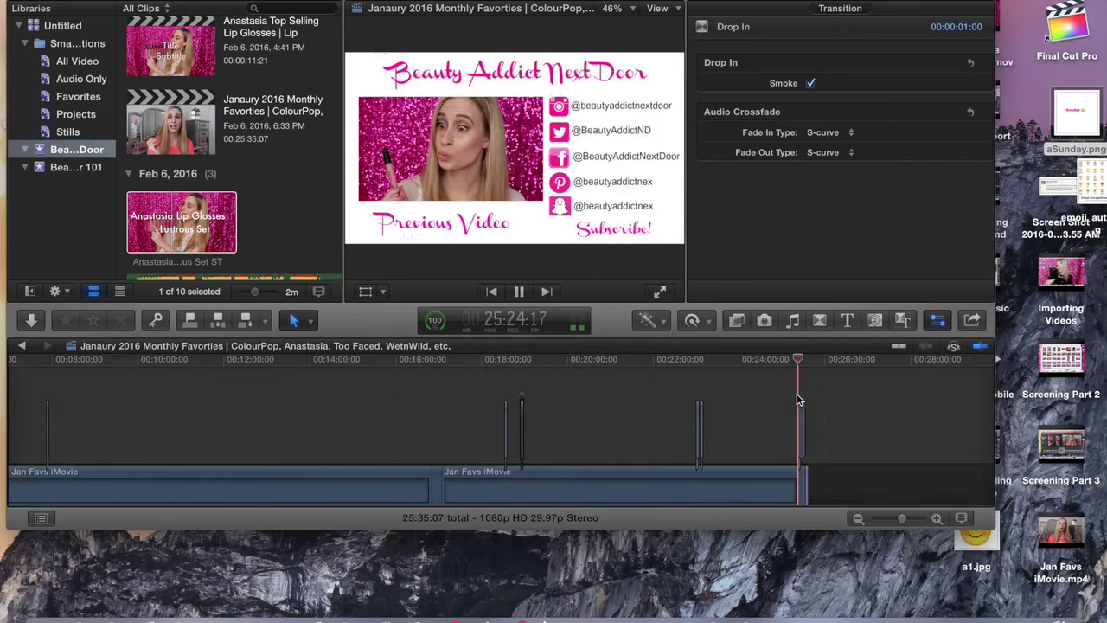
pyautogui.click(520, 292)
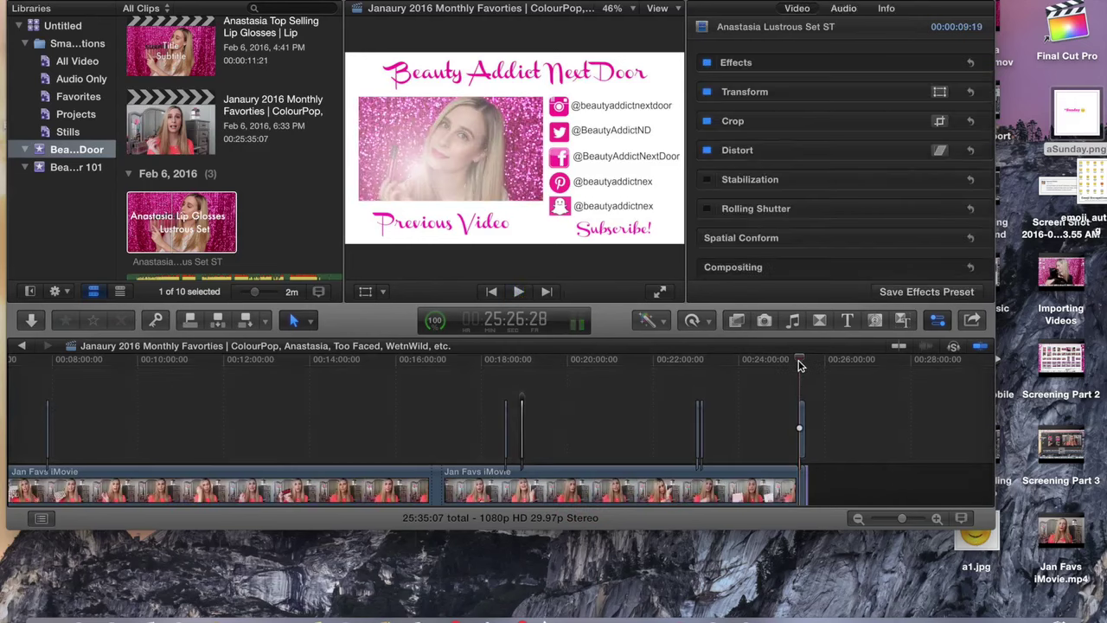
# Play the project from its beginning to review the intro and the start of the main clip
pyautogui.press('Home')
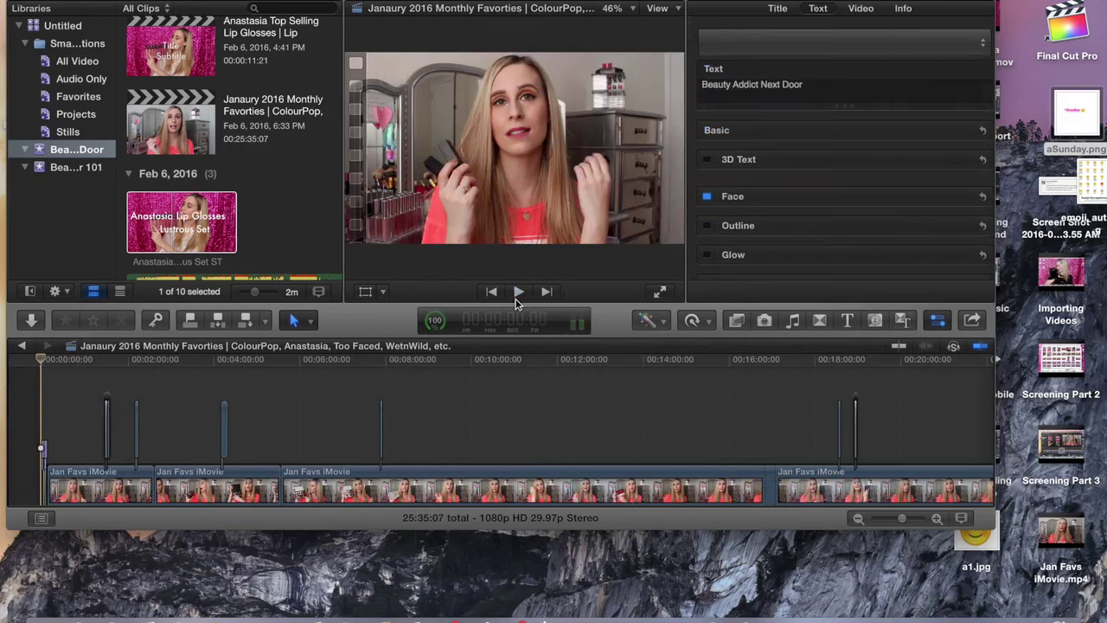
pyautogui.click(519, 294)
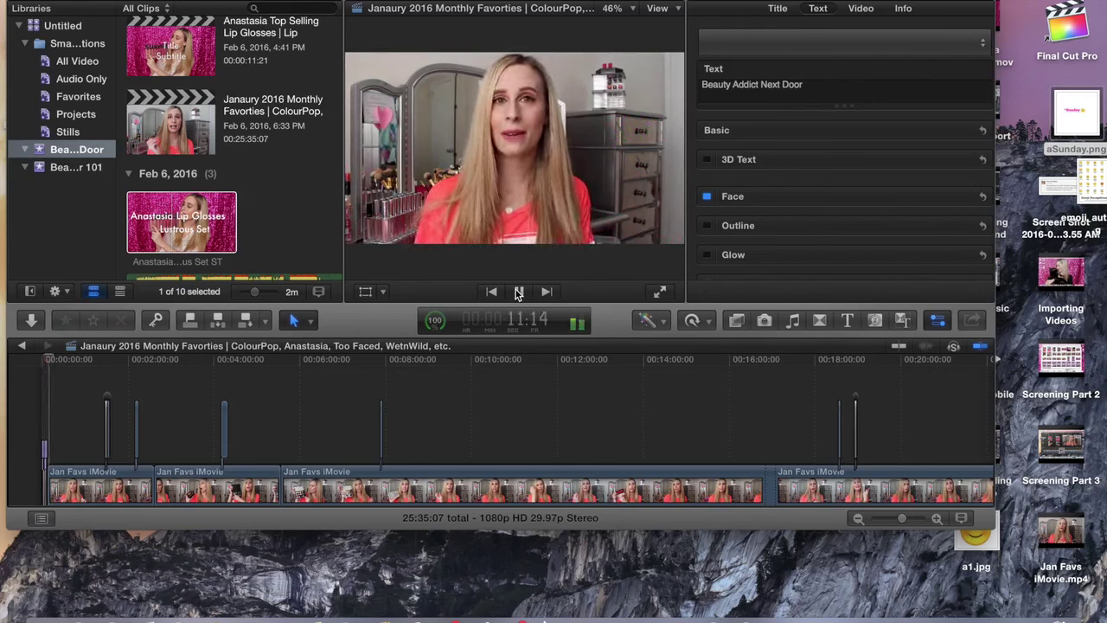
pyautogui.click(518, 293)
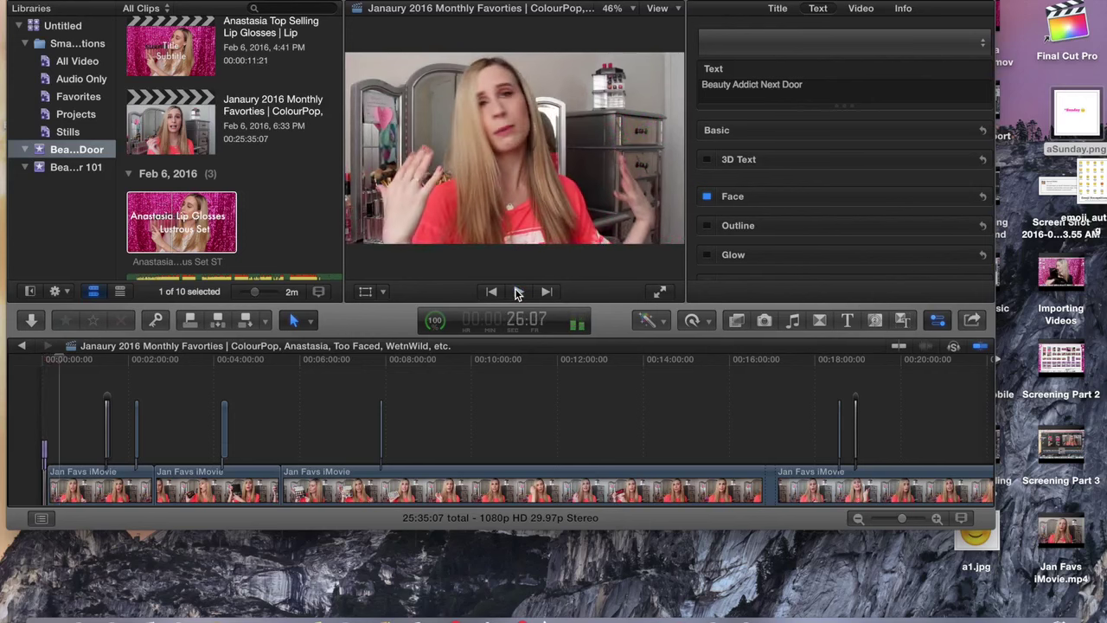
# Export the project as a Master File saved to the Desktop under its project name and close the Final Cut Pro window
pyautogui.click(665, 416)
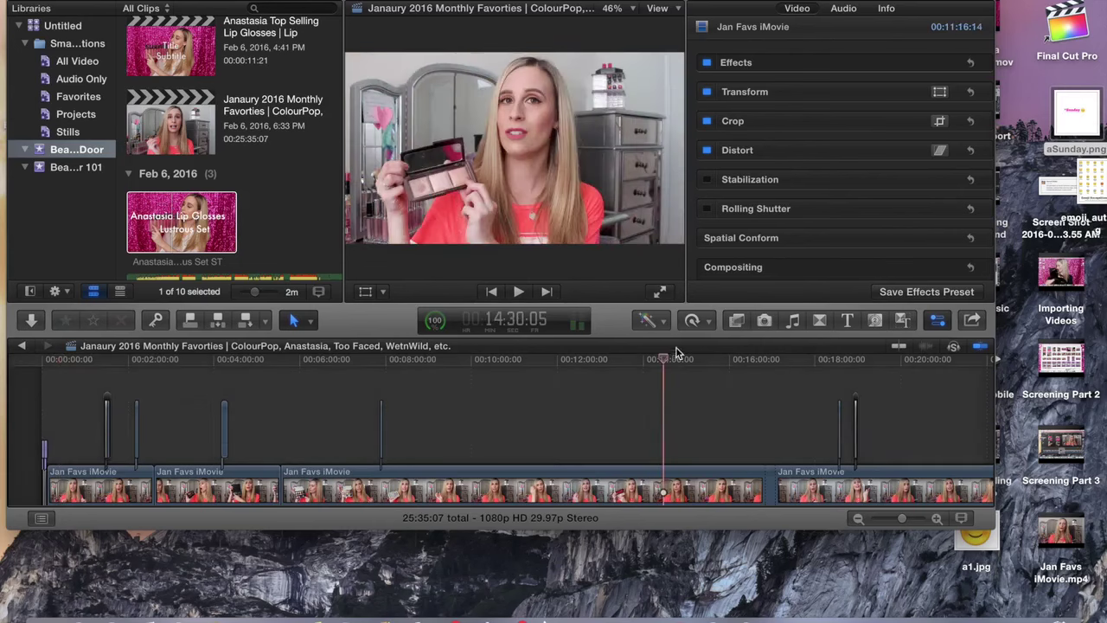
pyautogui.click(971, 322)
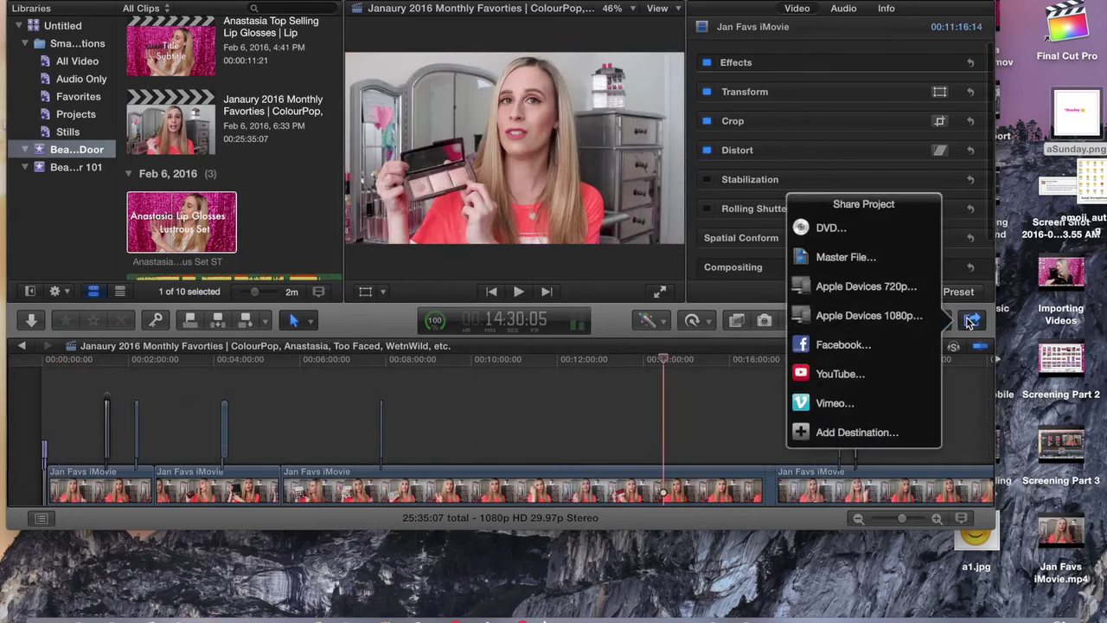
pyautogui.click(844, 256)
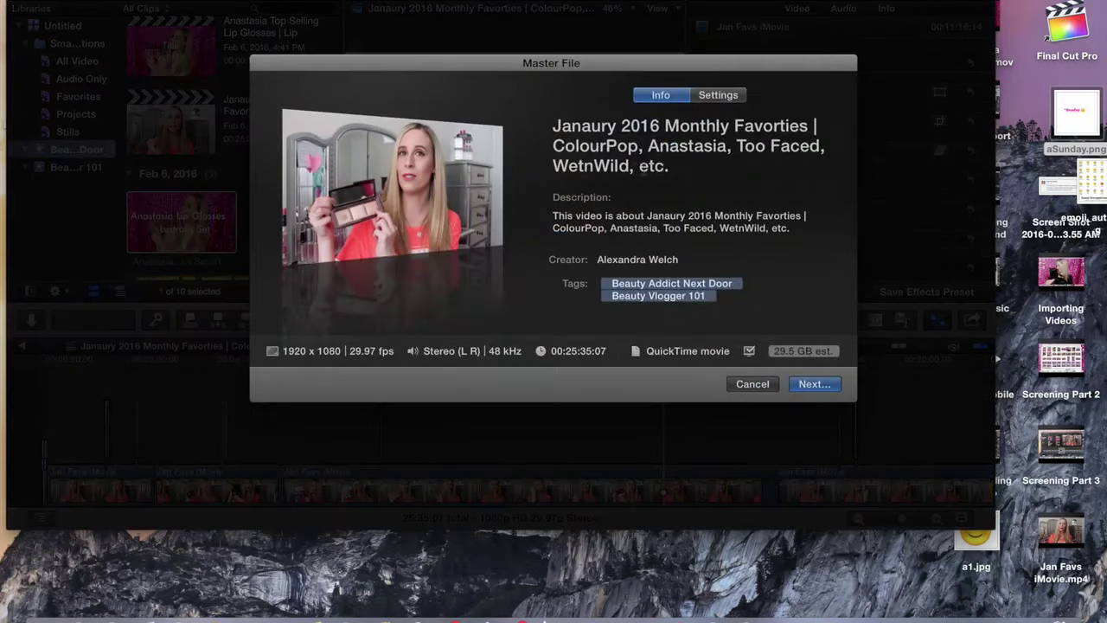
pyautogui.click(813, 384)
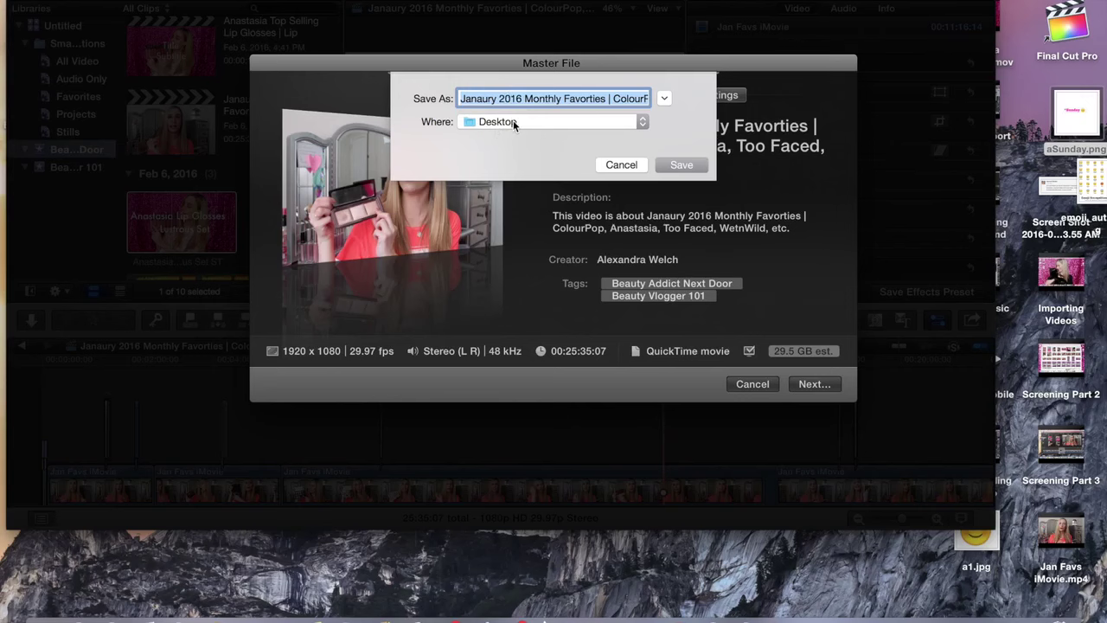
pyautogui.click(688, 164)
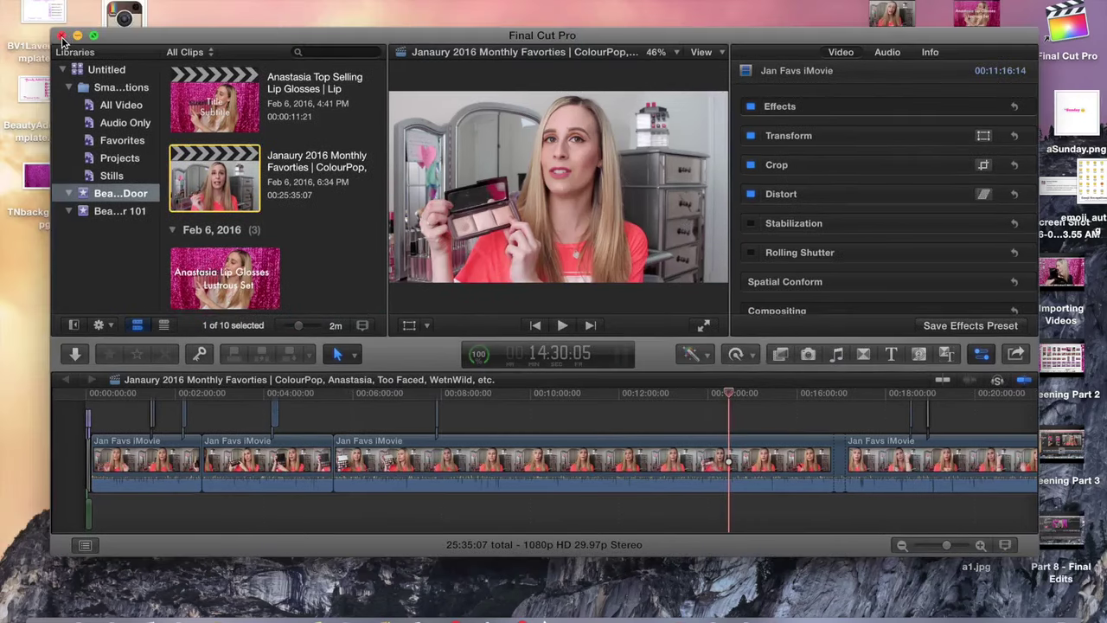
pyautogui.click(62, 36)
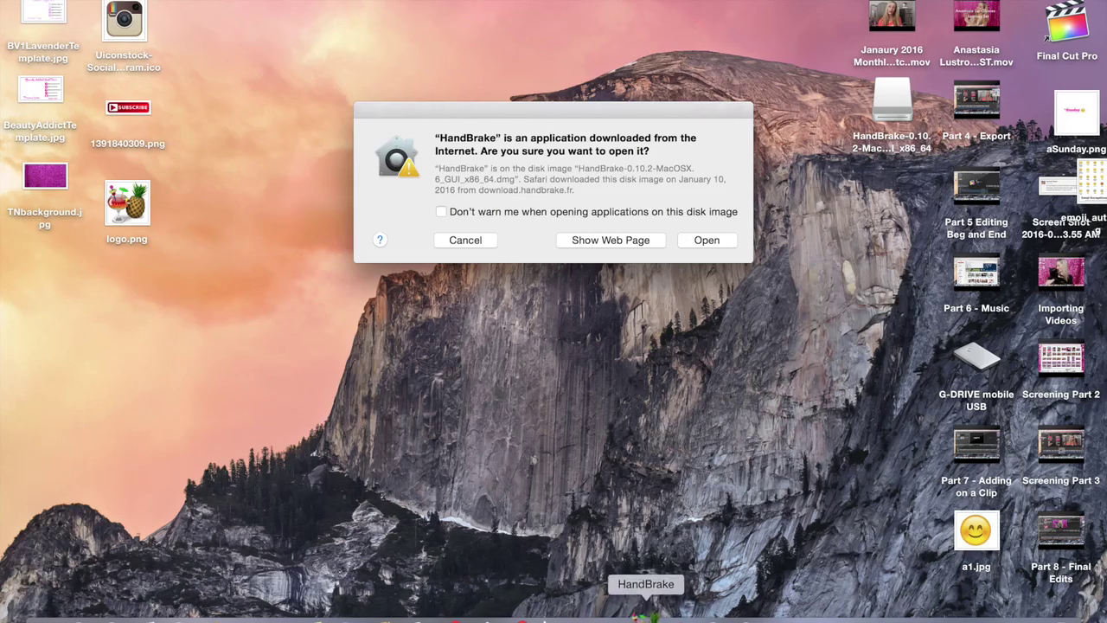
pyautogui.click(708, 243)
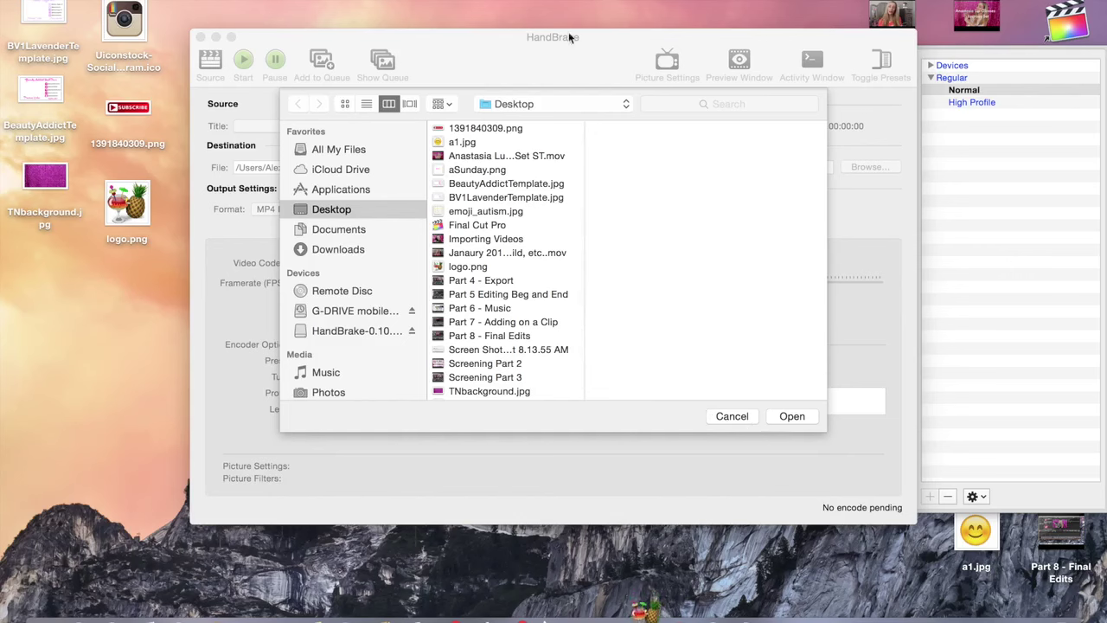
pyautogui.click(747, 417)
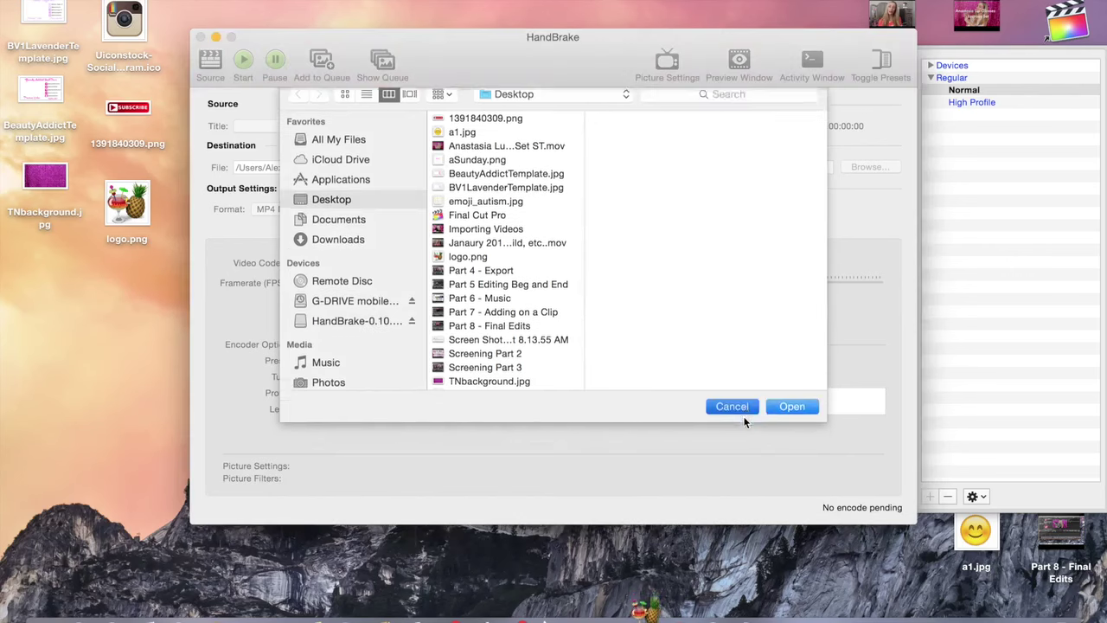
pyautogui.click(200, 38)
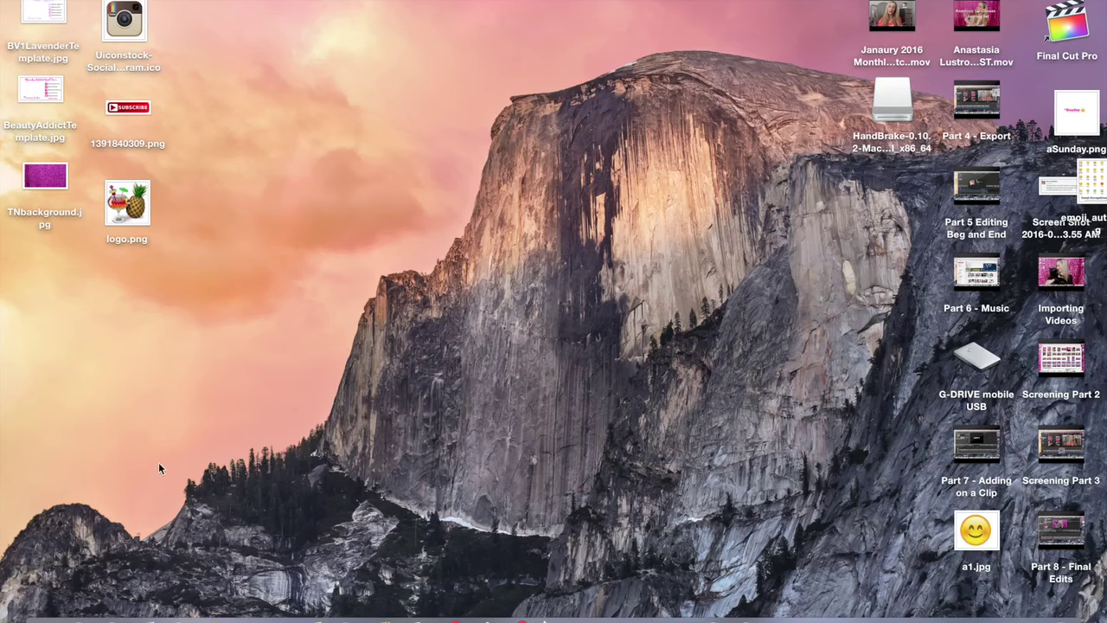
# Switch to Safari and open the video upload page from the Beauty Addict Next Door YouTube channel
pyautogui.click(109, 616)
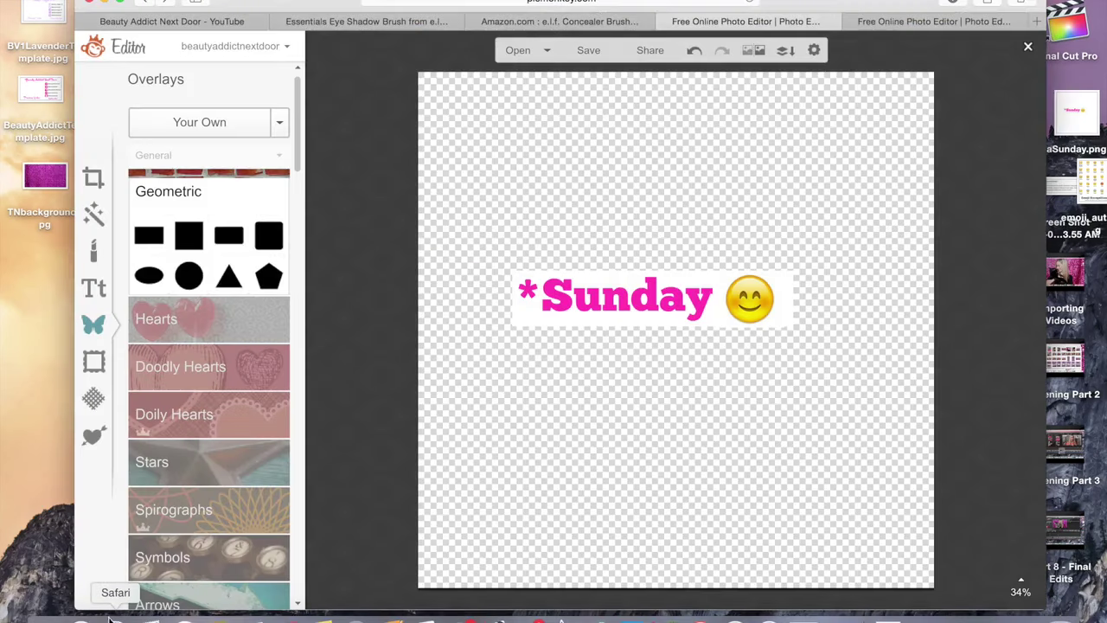
pyautogui.click(171, 21)
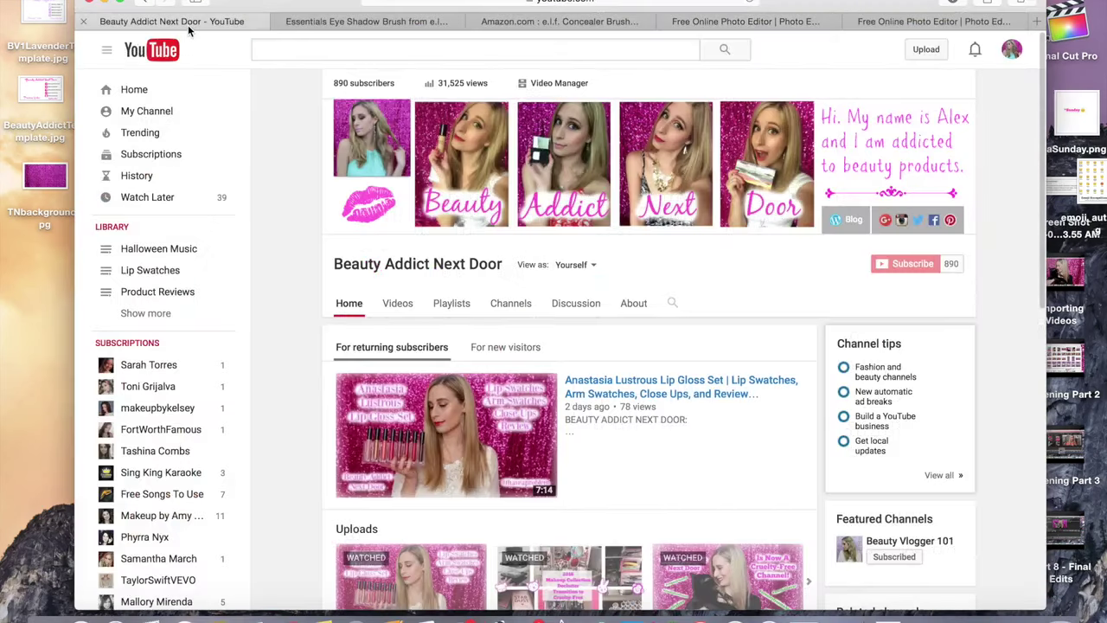
pyautogui.click(938, 55)
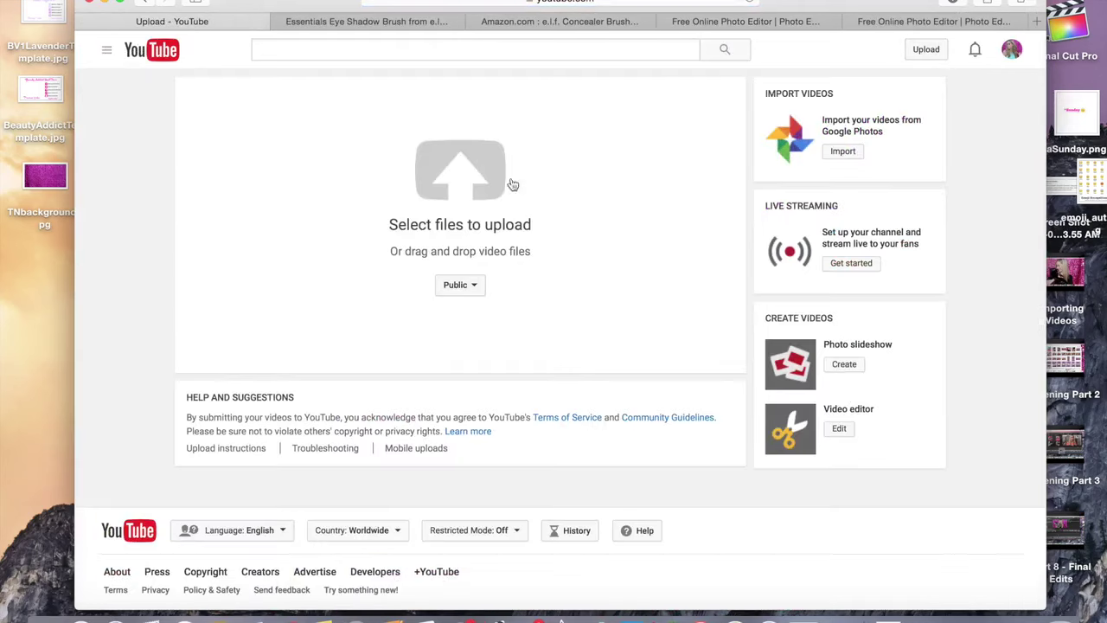